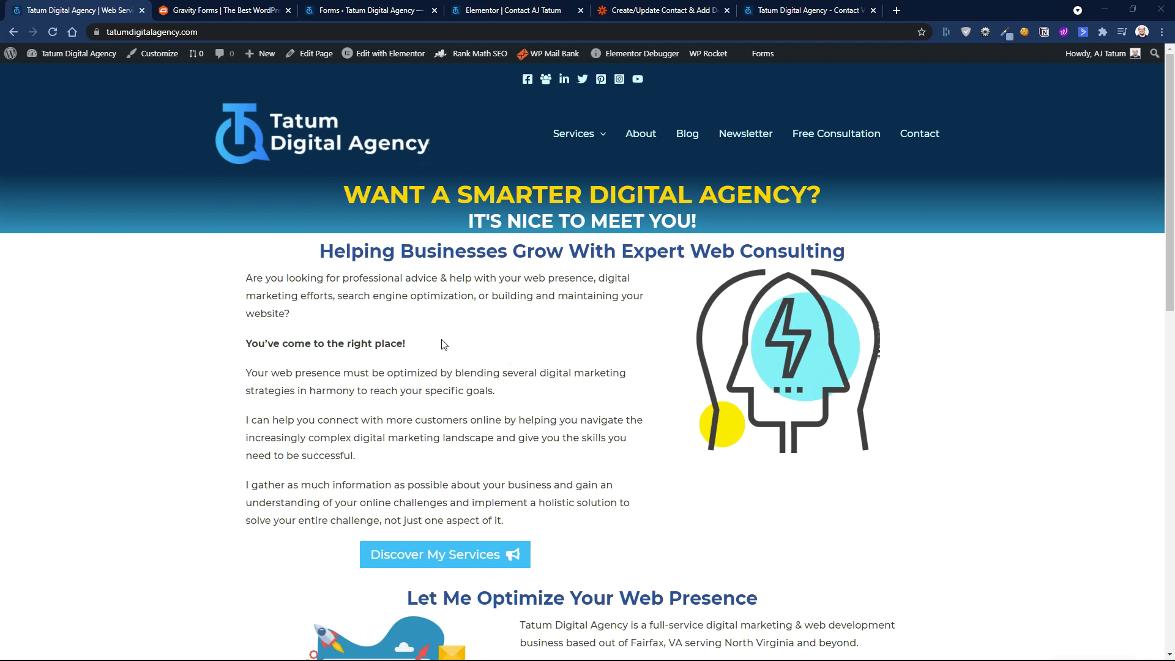
Open the Gravity Forms website and view the form builder introduction on its homepage.
click(221, 9)
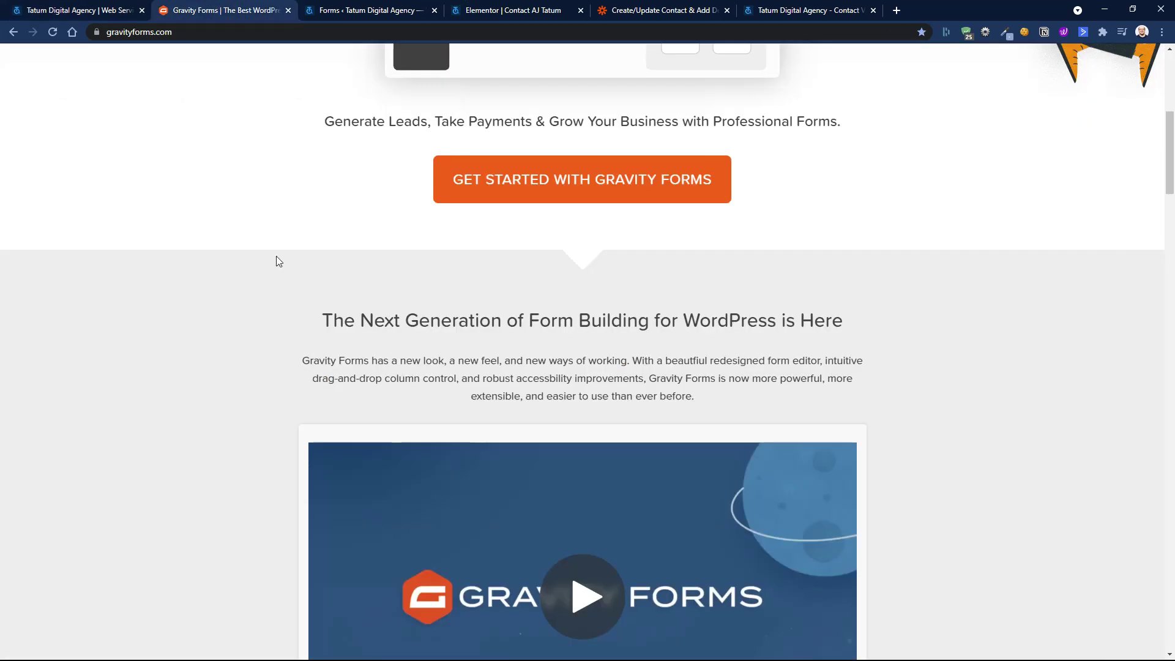
scroll(276, 256, up, 7)
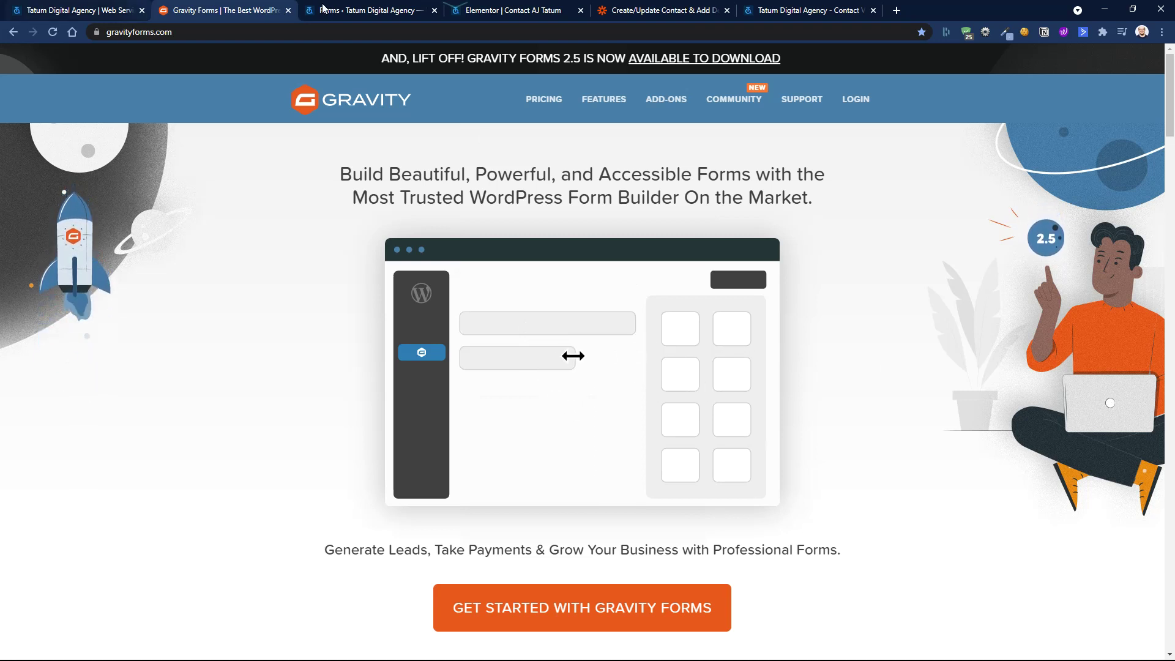
Open the Test form for editing and add three Single Line Text fields side by side in one row.
click(362, 9)
mouse_move(406, 441)
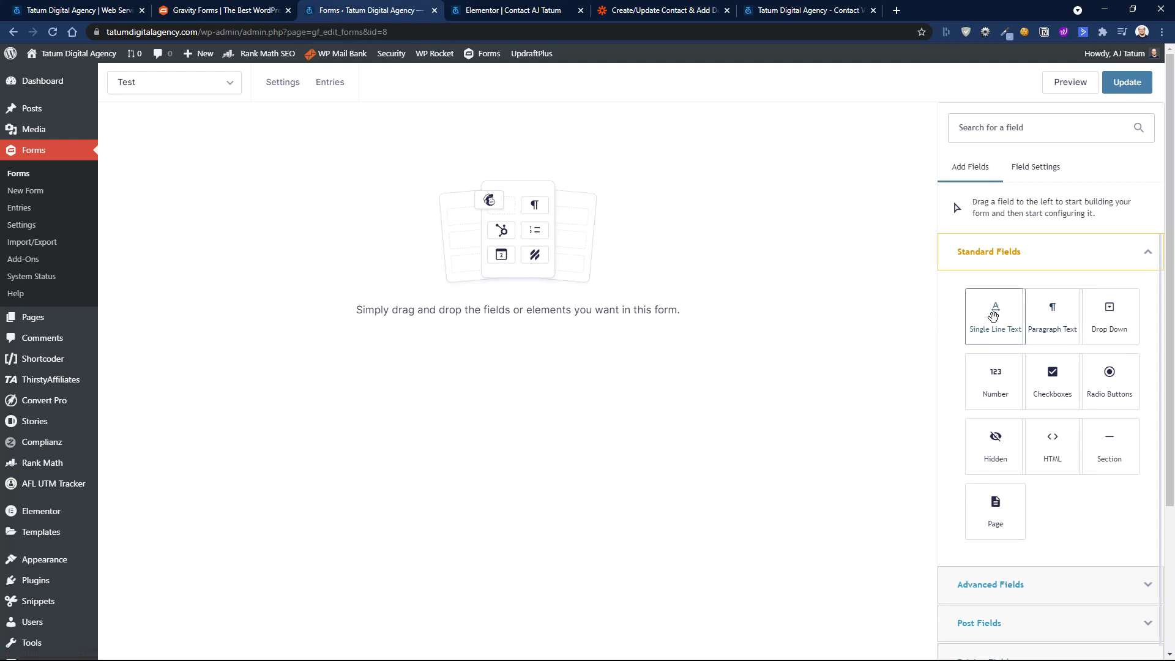
click(995, 315)
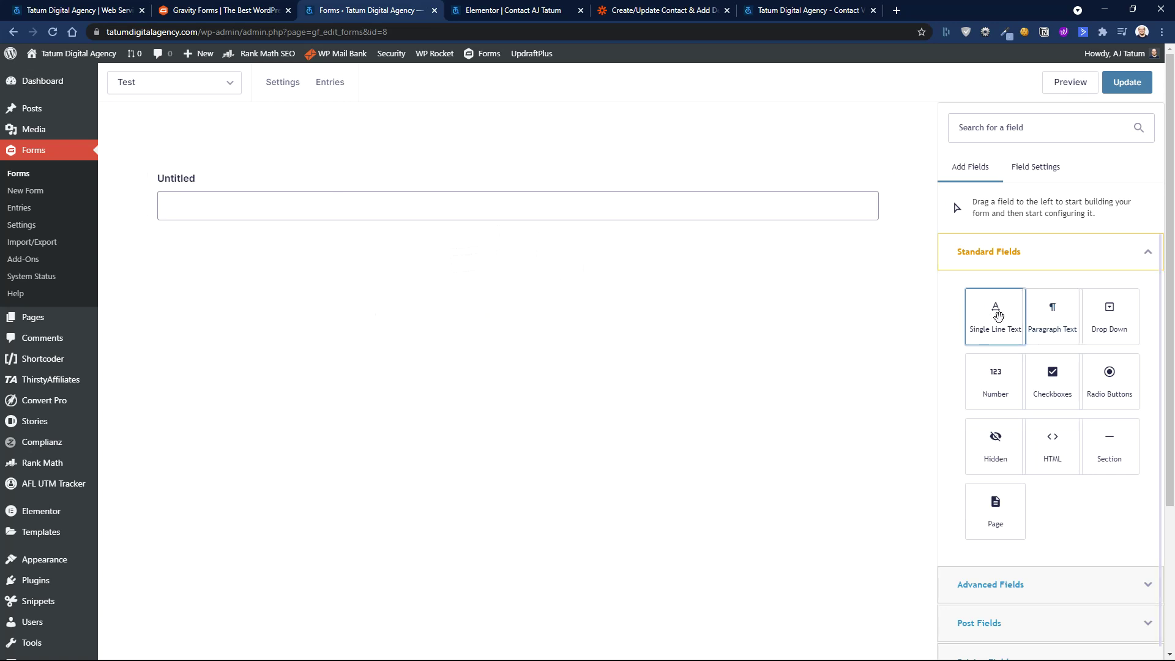
drag(995, 314, 887, 201)
drag(988, 315, 891, 195)
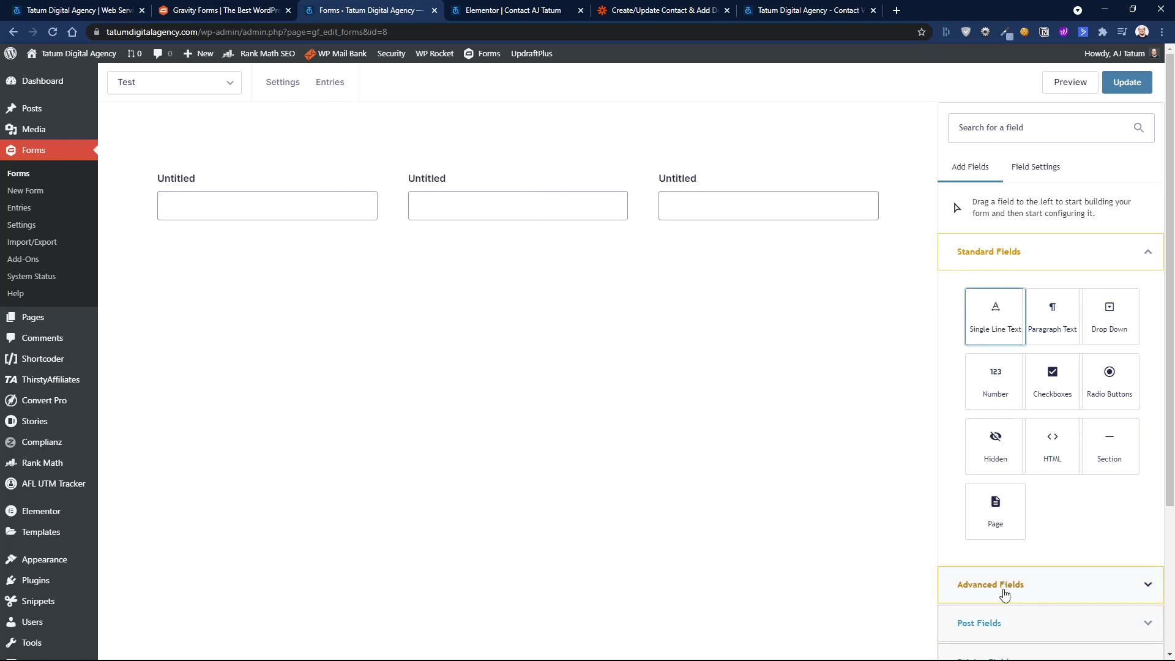
Open the Gravity Forms Add-Ons page, leaving the Test form without saving its changes.
scroll(1004, 594, down, 1)
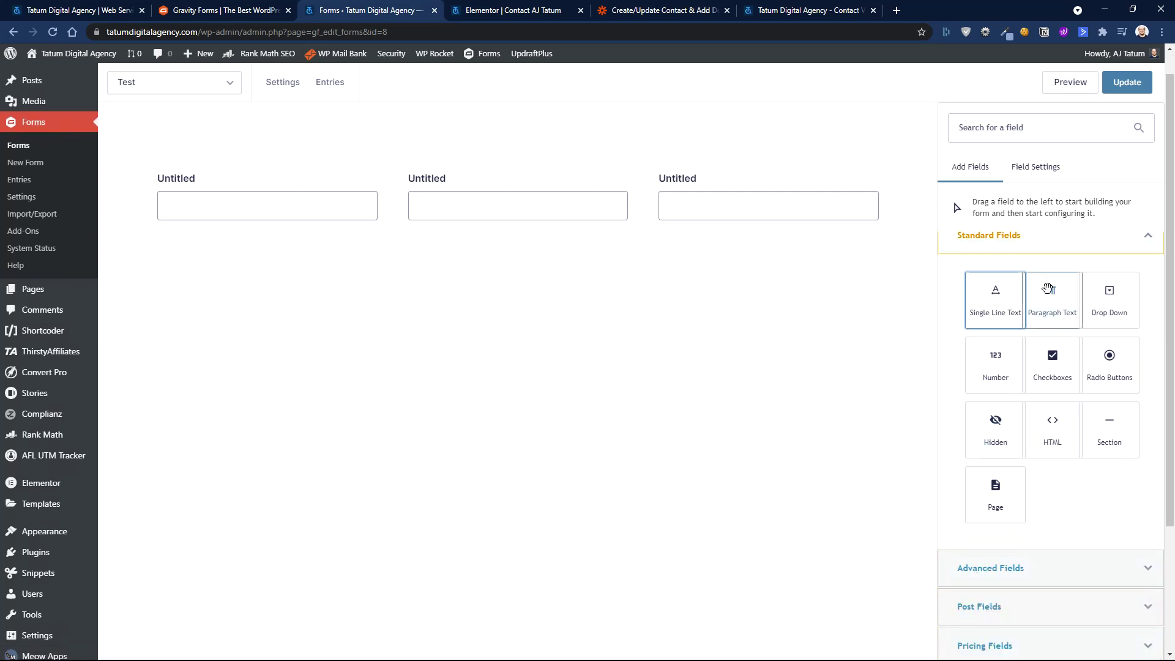
scroll(1030, 336, up, 1)
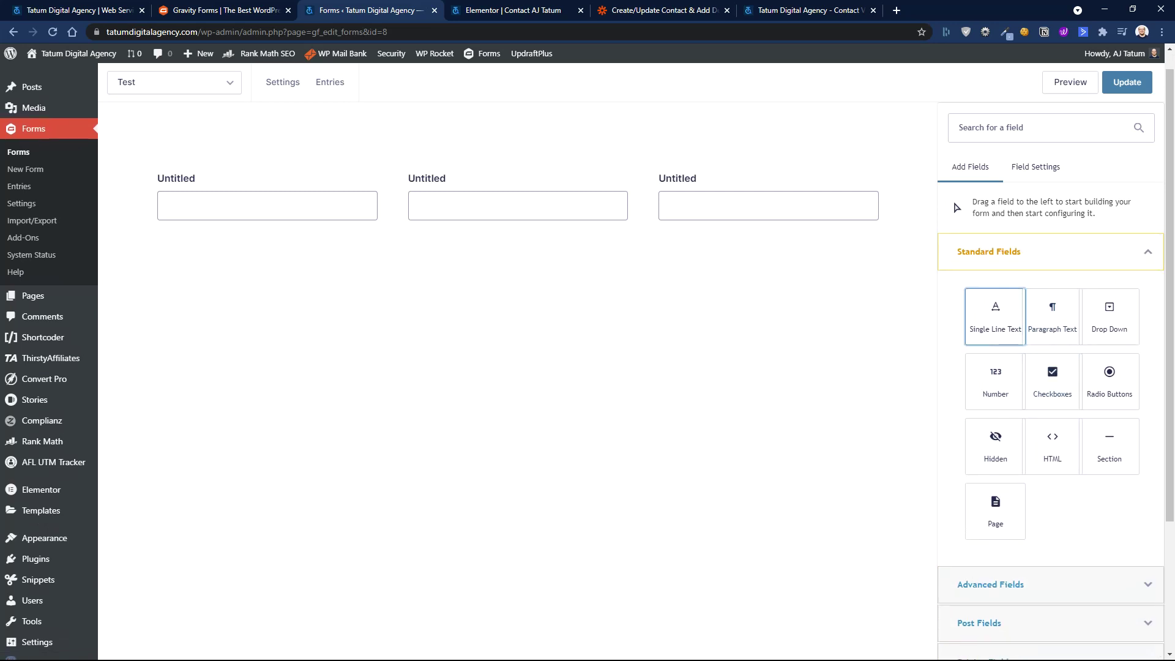
scroll(131, 257, down, 1)
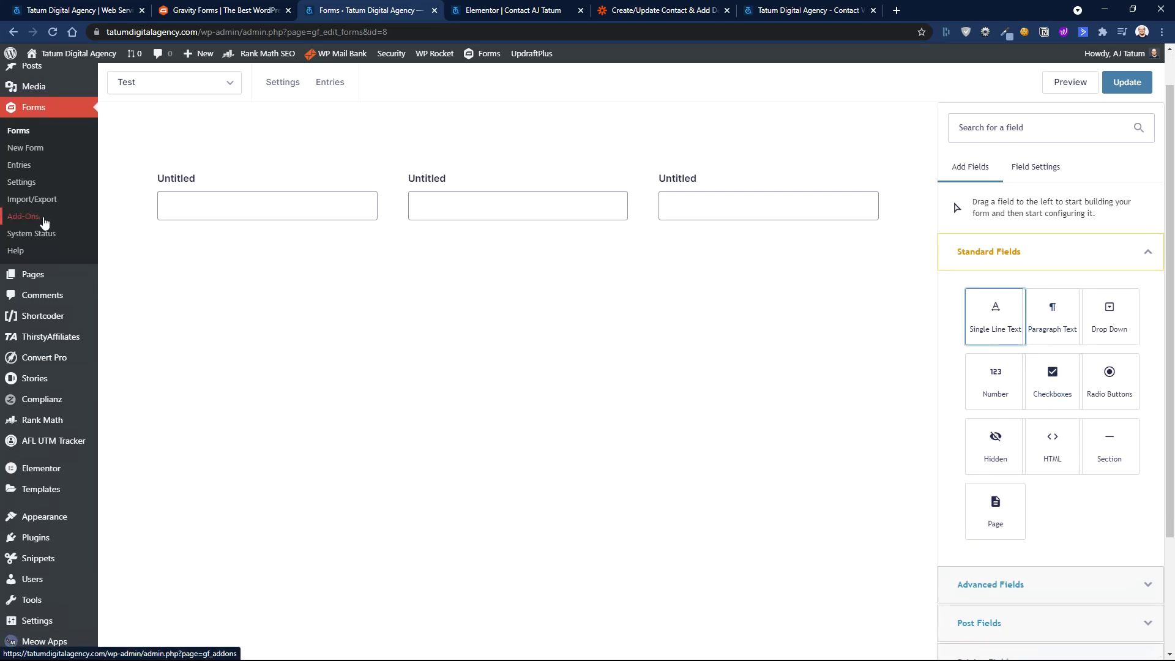
click(43, 219)
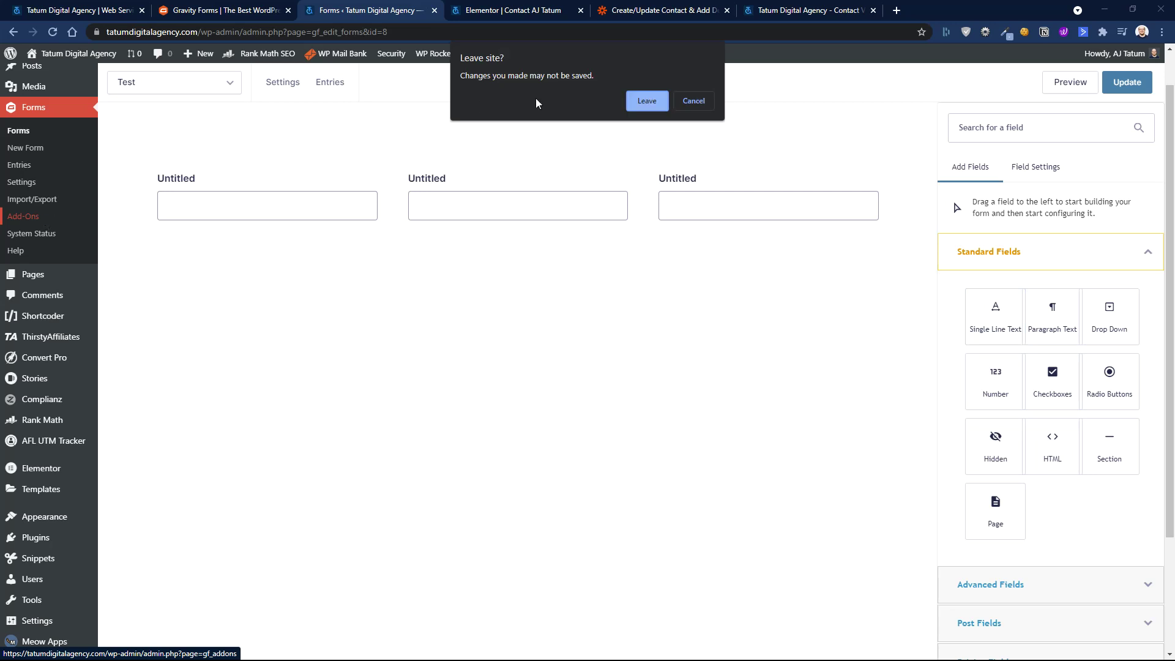
click(638, 104)
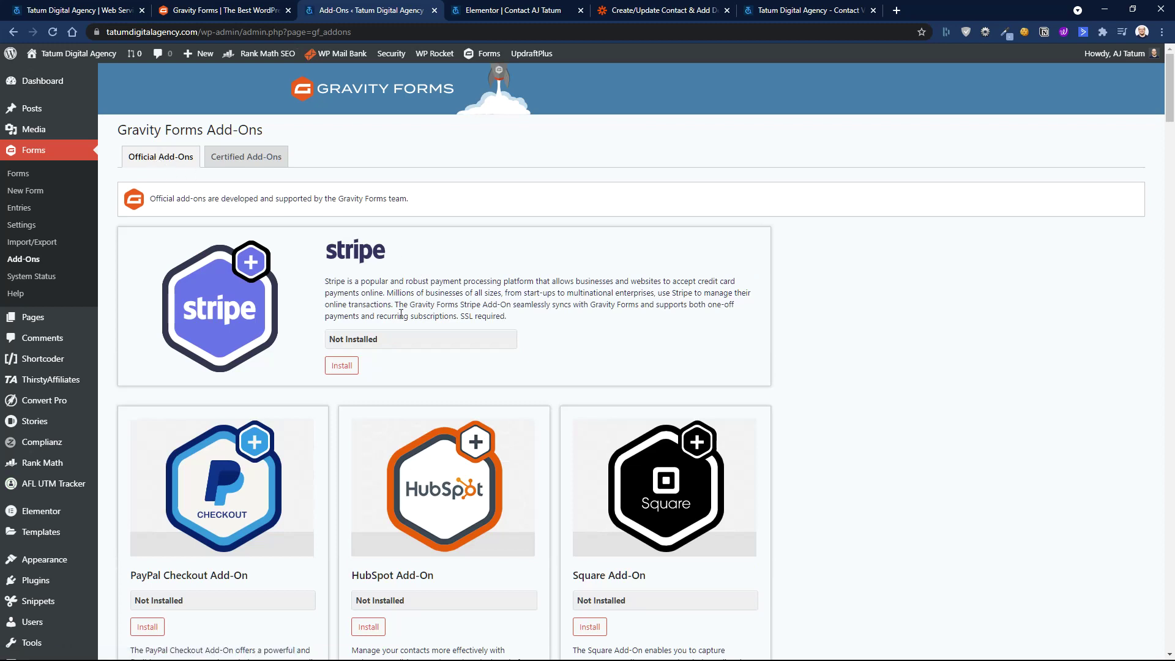
Look through the whole list of official Gravity Forms add-ons, checking which integrations are offered and which are active.
scroll(404, 313, down, 2)
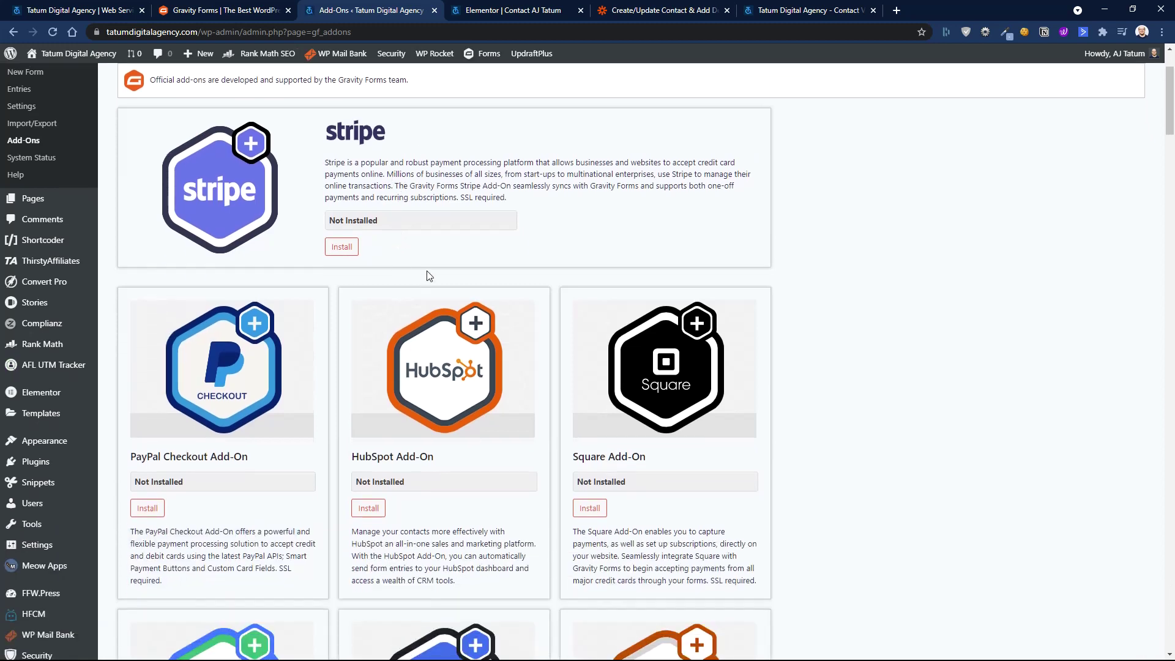
scroll(575, 230, down, 7)
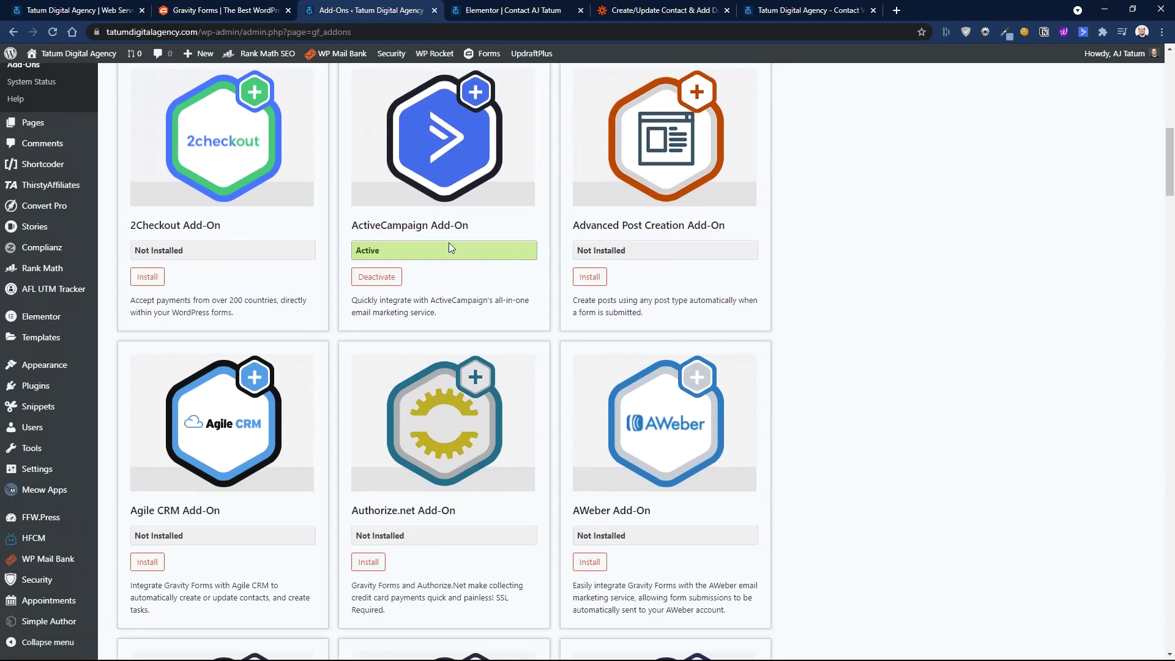
scroll(483, 271, down, 5)
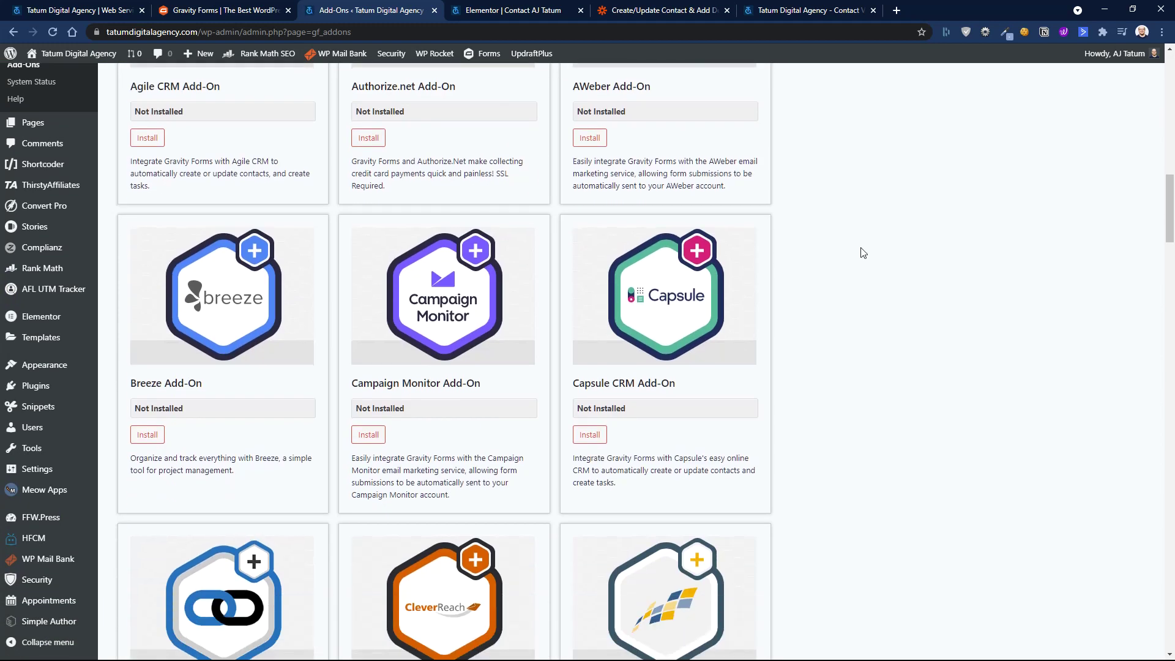
scroll(852, 269, down, 10)
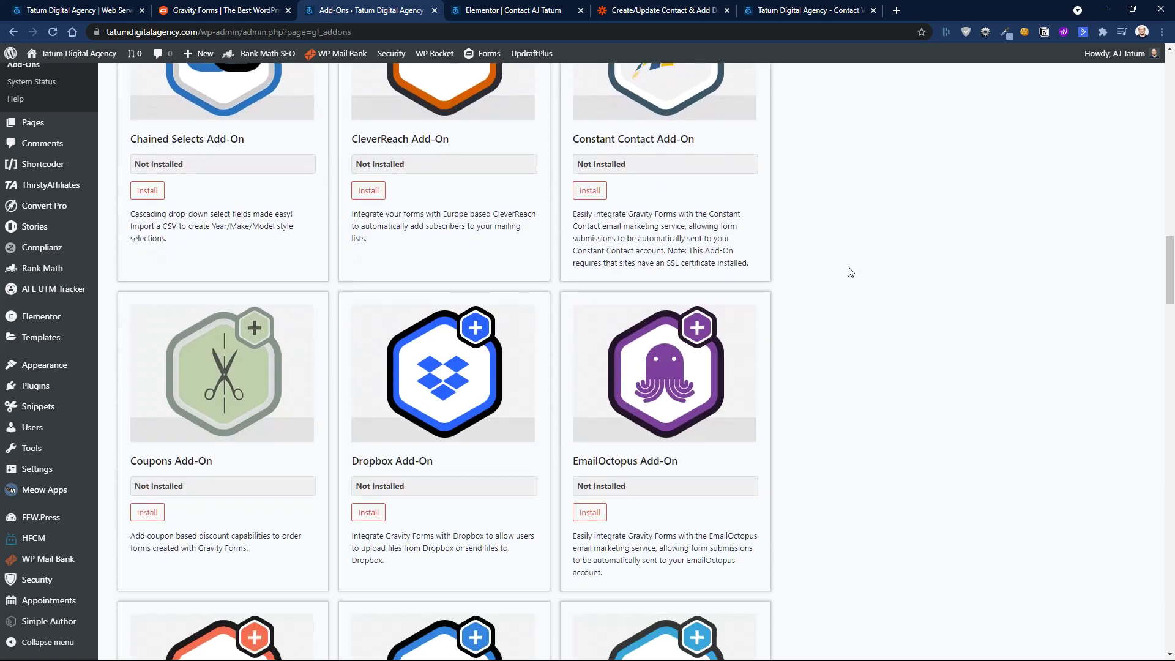
scroll(844, 269, up, 15)
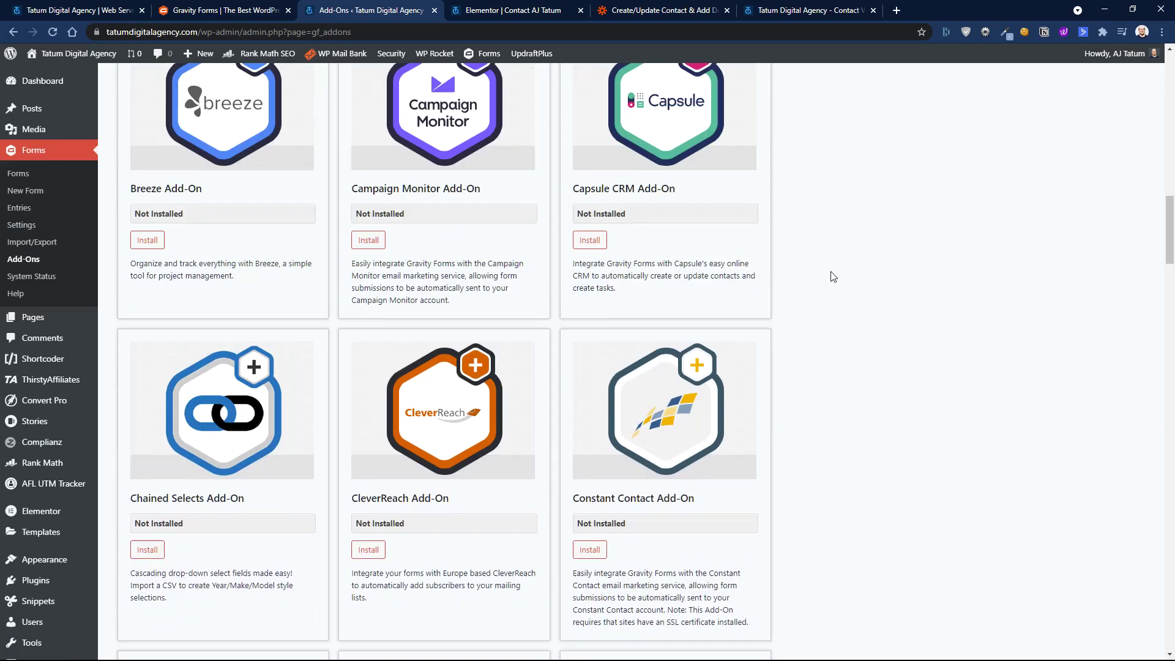
scroll(633, 334, up, 4)
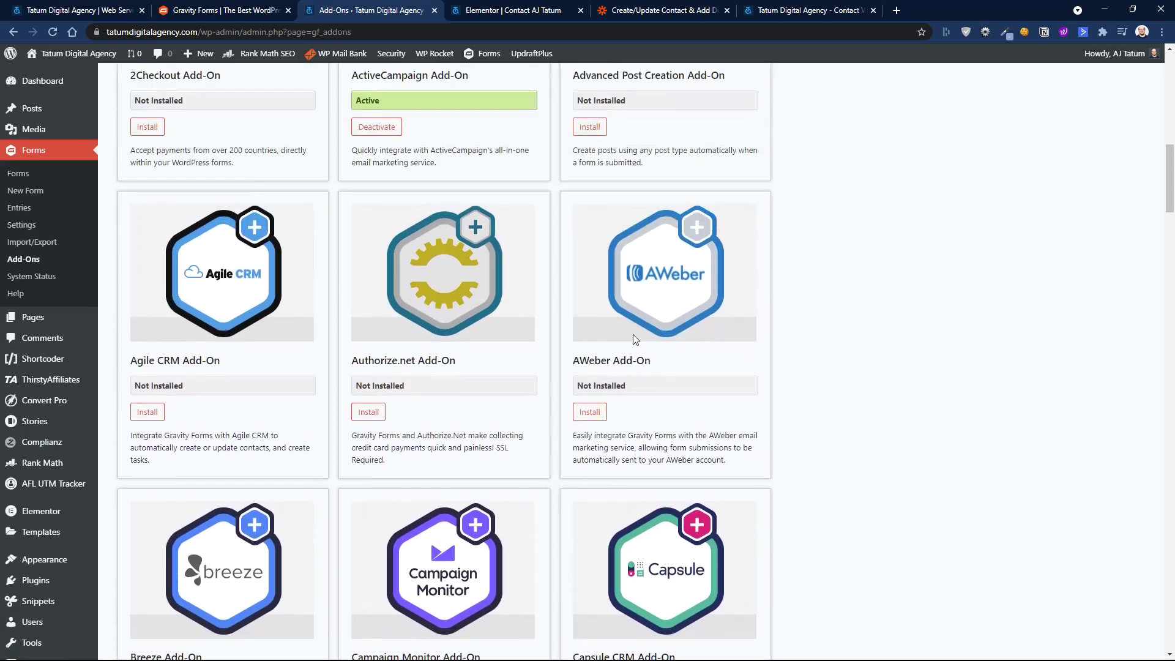
scroll(835, 355, up, 5)
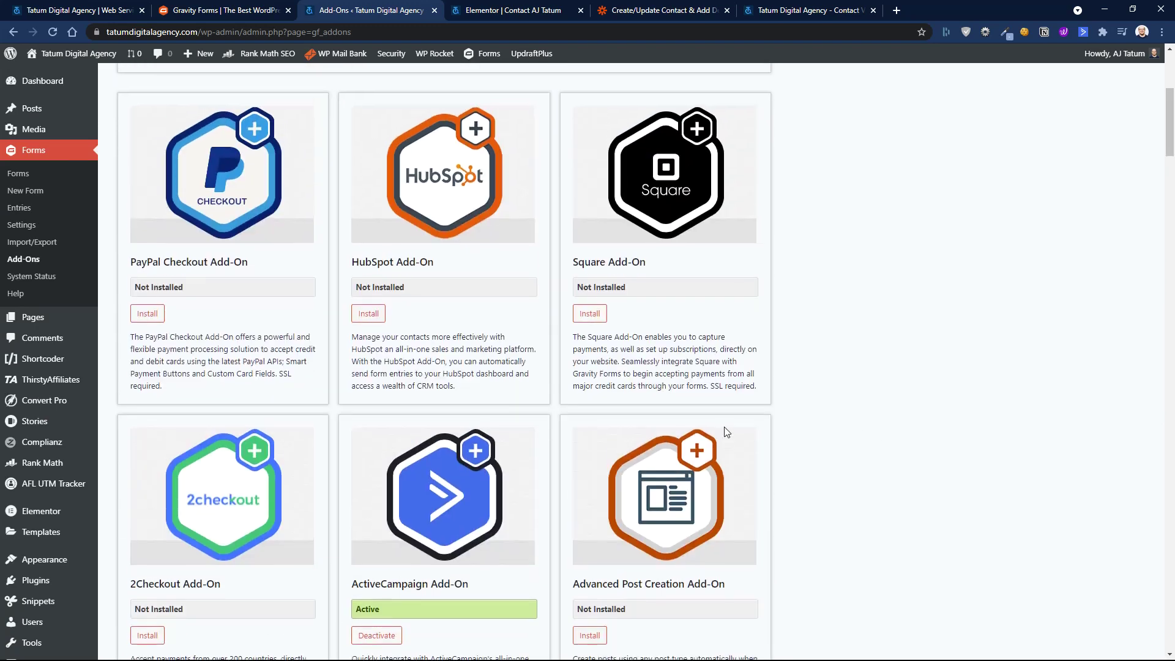
scroll(545, 304, up, 3)
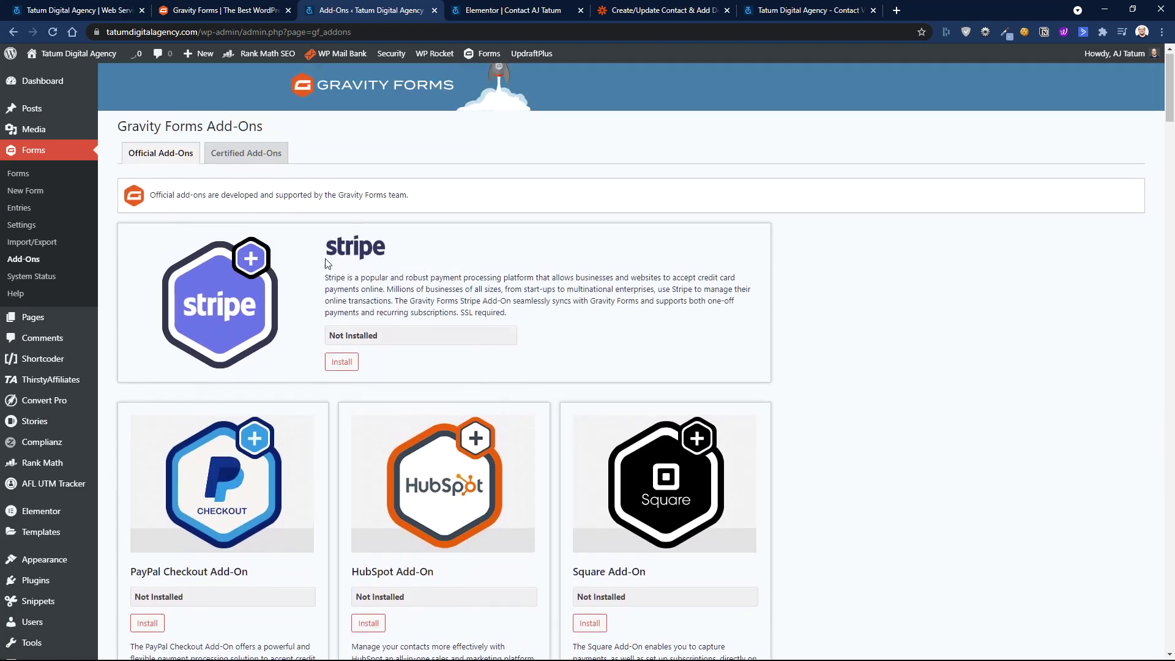
scroll(755, 359, down, 4)
scroll(695, 260, down, 15)
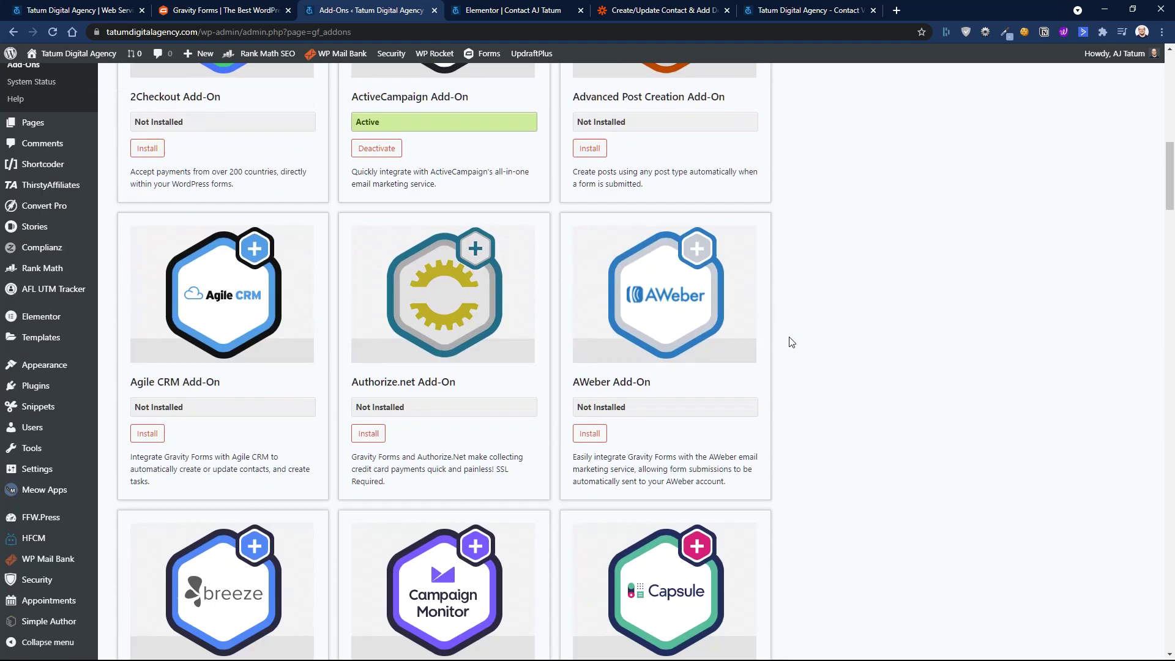
scroll(711, 361, down, 15)
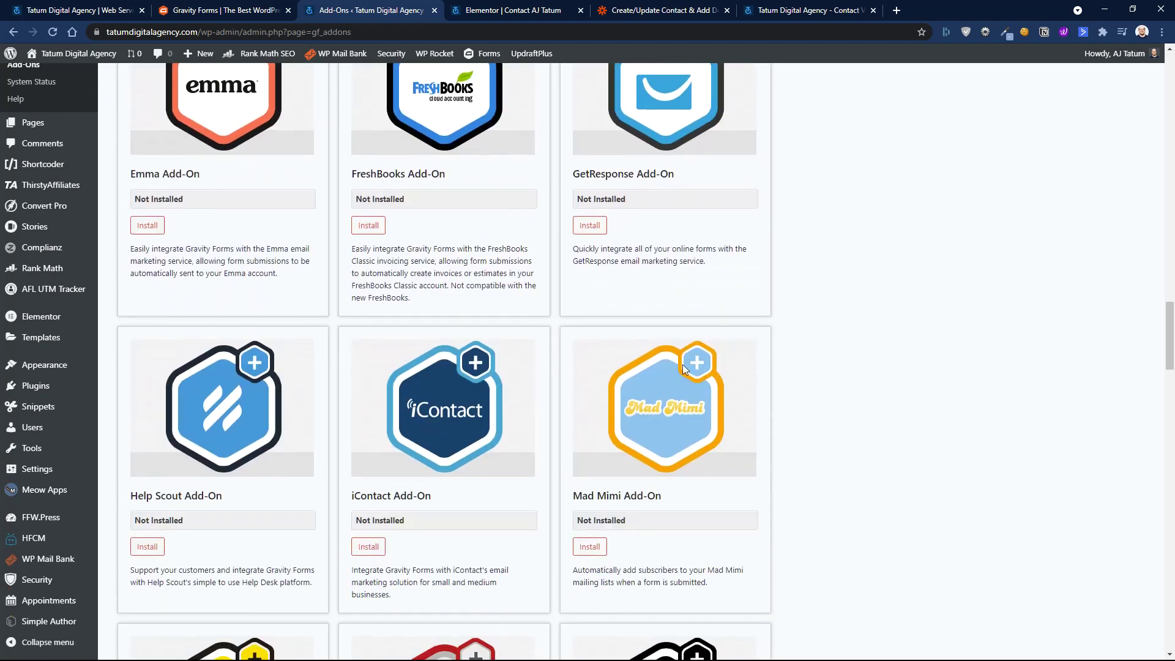
scroll(615, 398, down, 11)
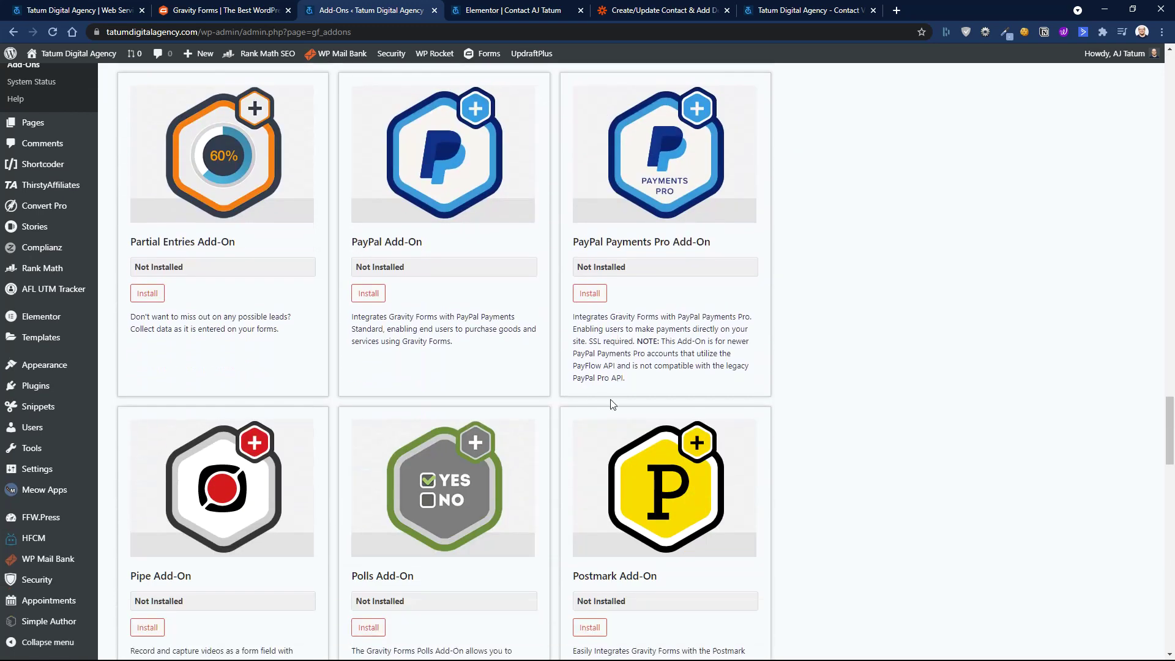
scroll(531, 434, down, 12)
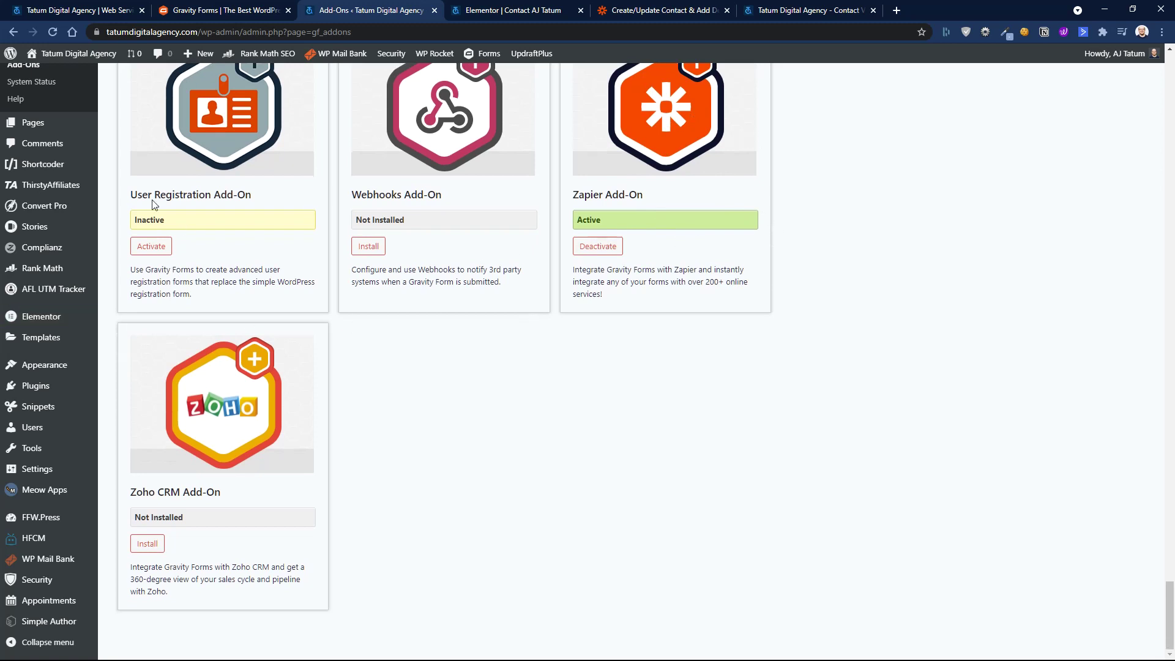
scroll(191, 145, up, 4)
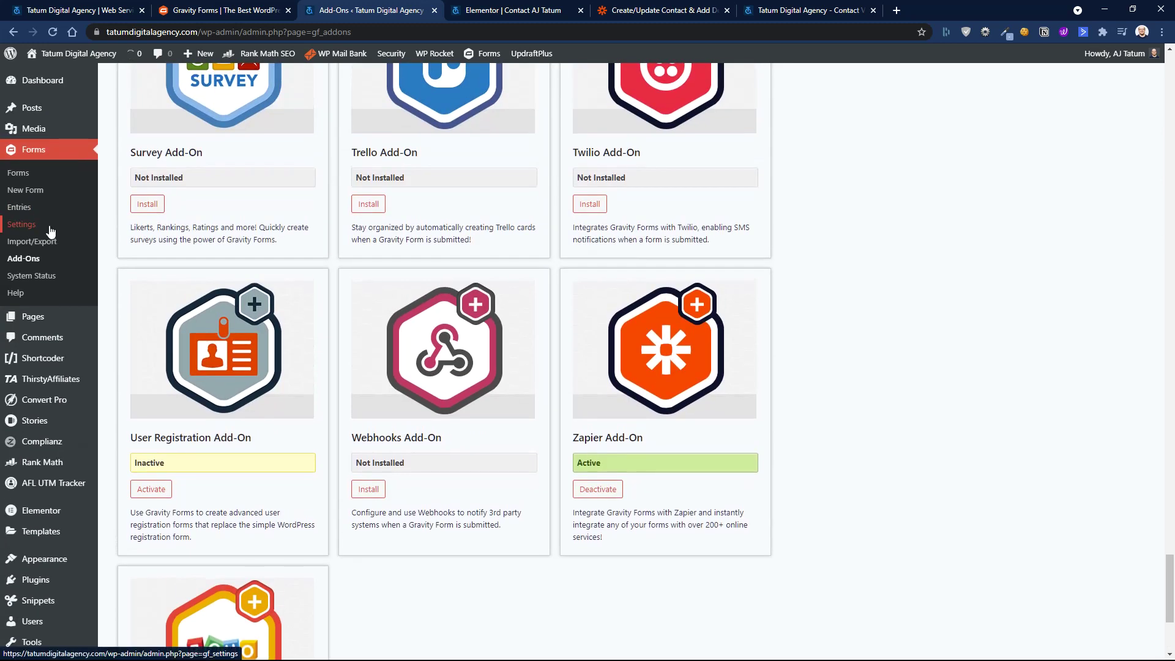
Reopen the Test form for editing and add a Single Line Text field to it.
click(33, 228)
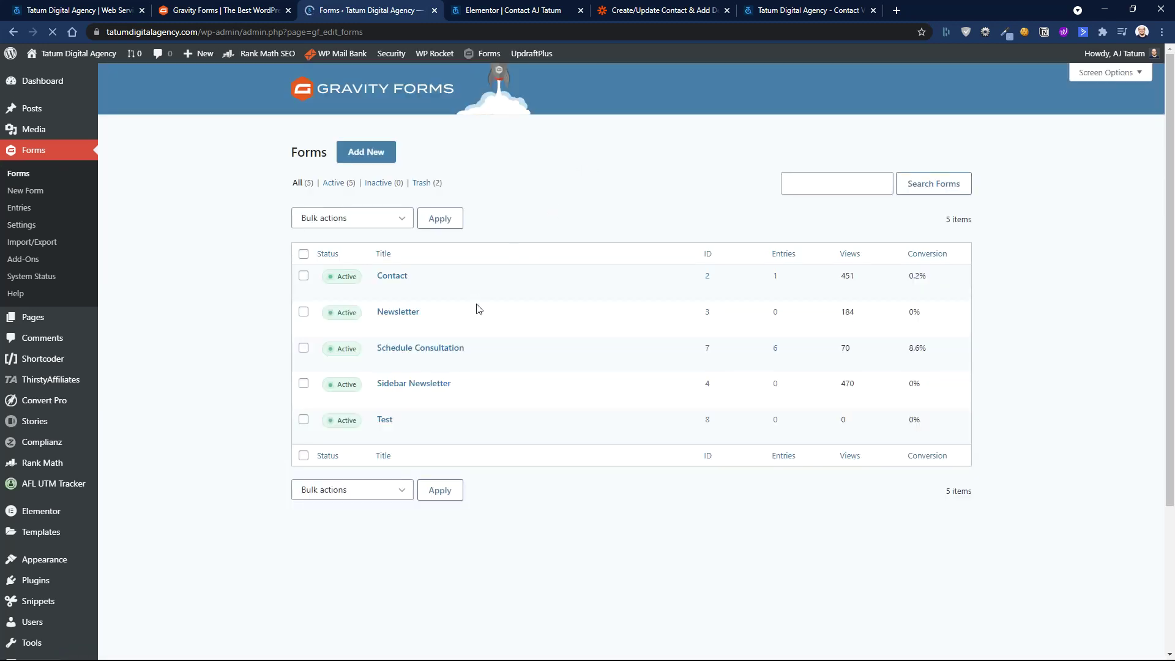
mouse_move(377, 439)
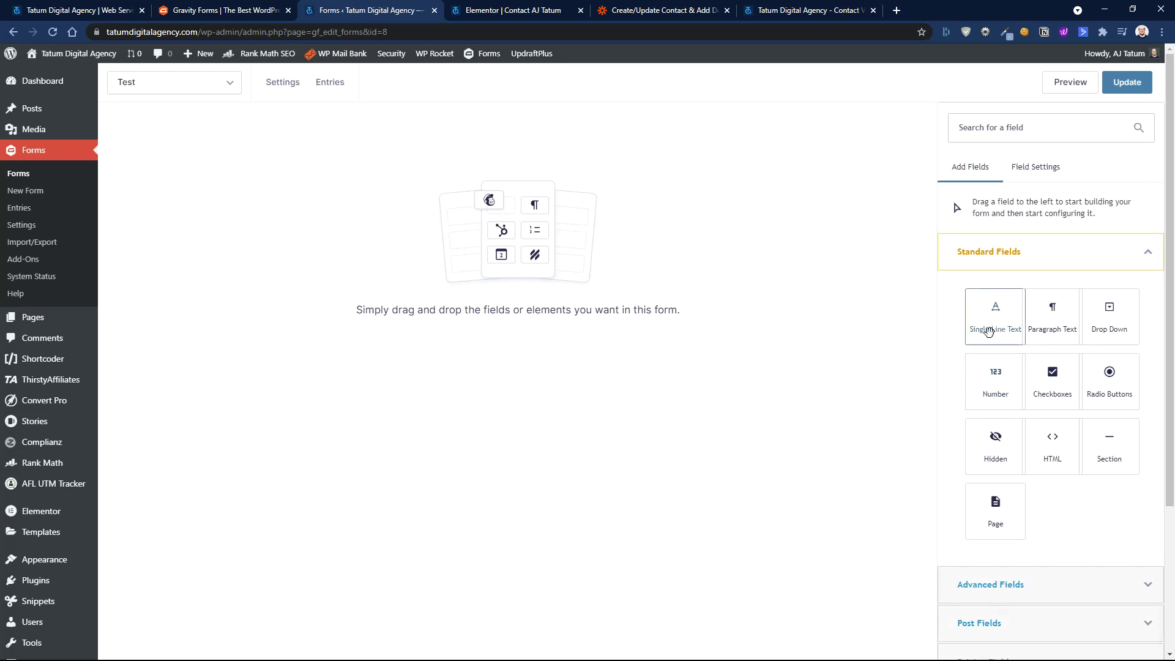
click(988, 331)
Add a Paragraph Text field below the single-line field and delete it again, confirming the deletion.
click(1052, 325)
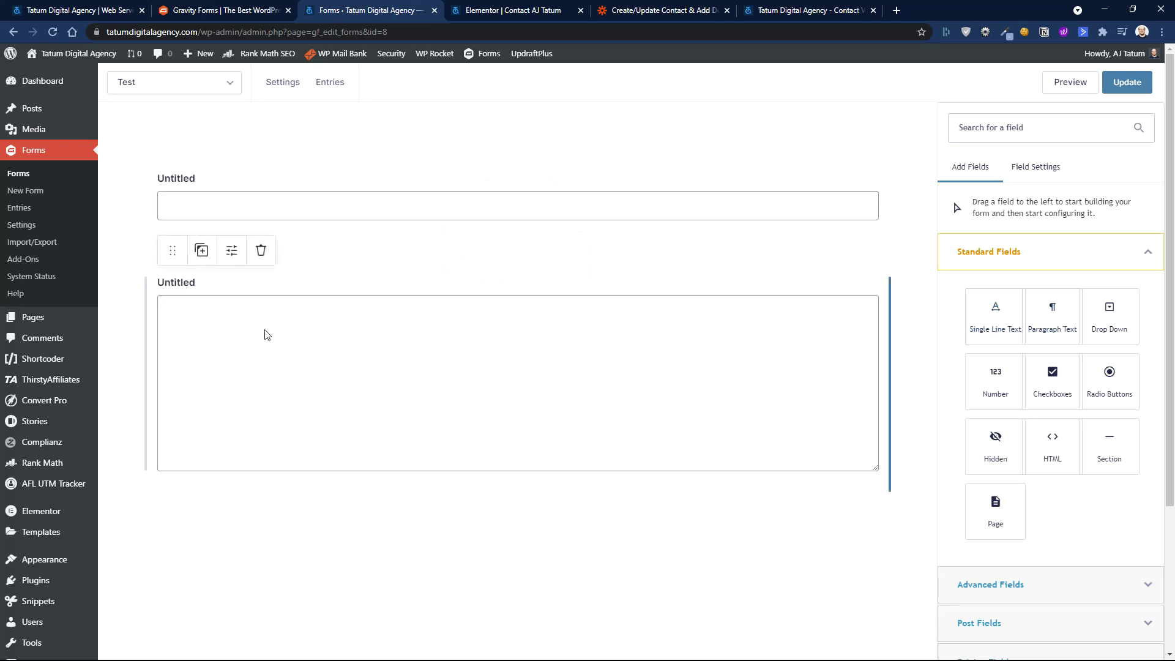
click(261, 250)
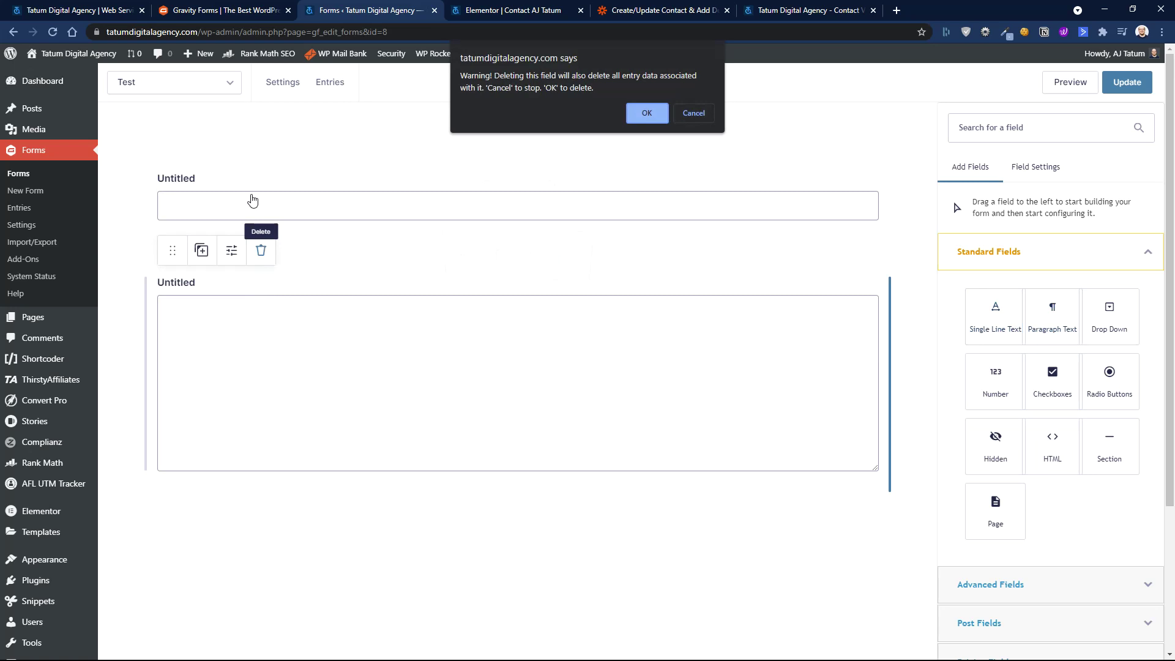
click(627, 111)
Try out a Drop Down field below the single-line field, going through its three choice labels, and delete it.
click(1098, 324)
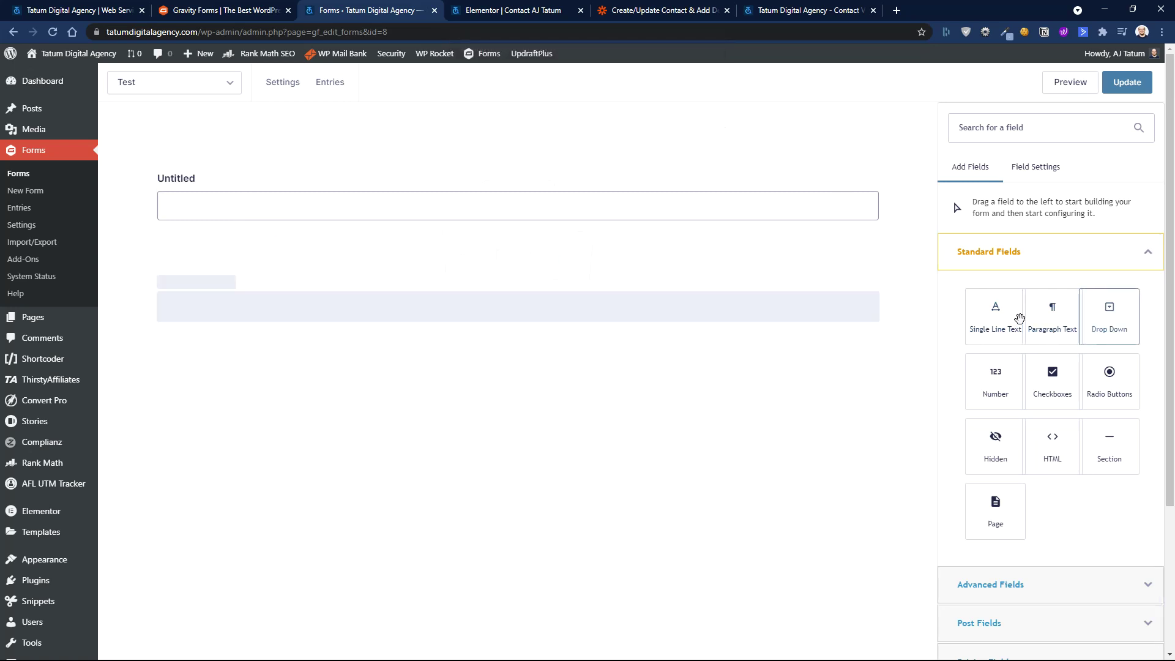
click(366, 291)
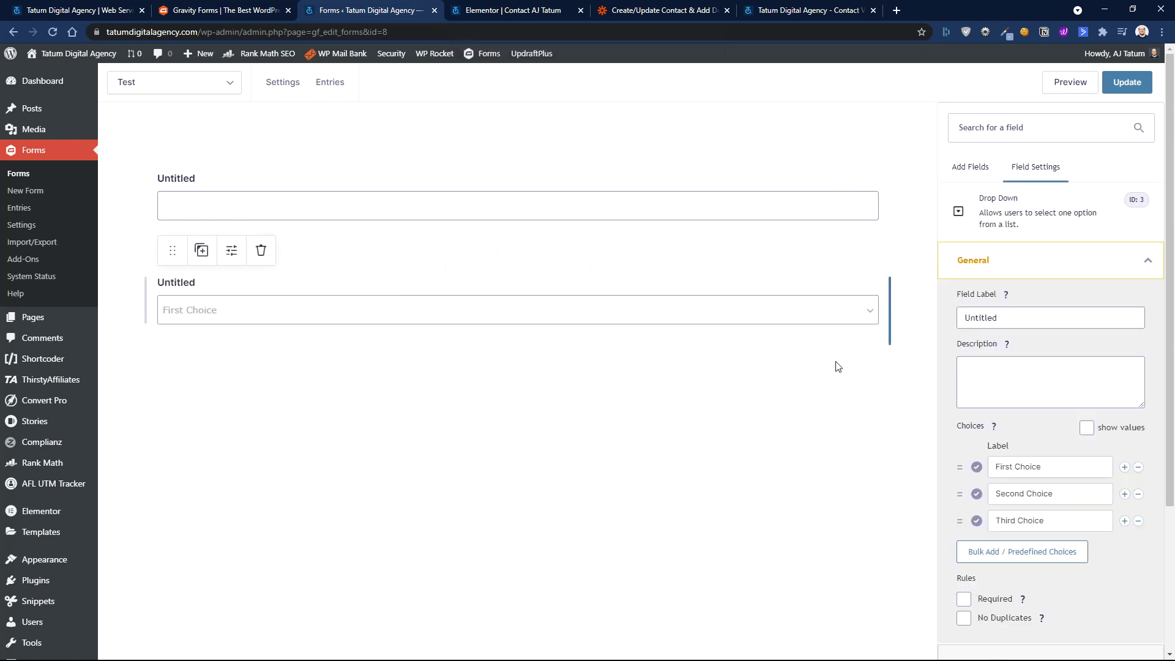
click(1035, 466)
click(1050, 495)
click(1058, 517)
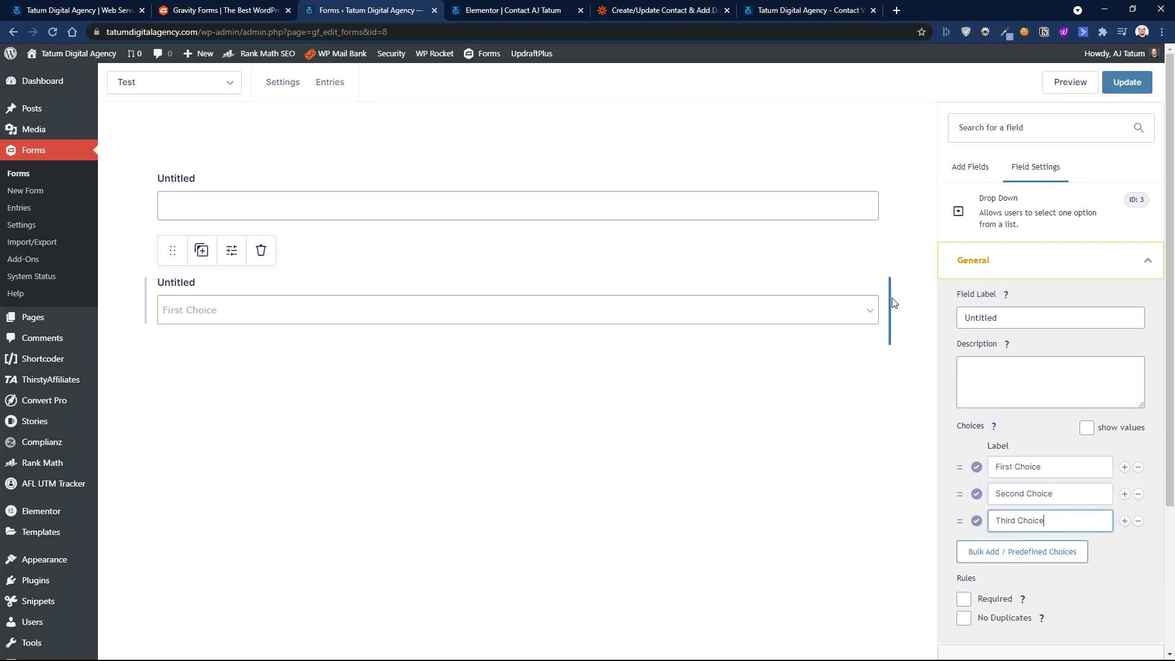
click(261, 250)
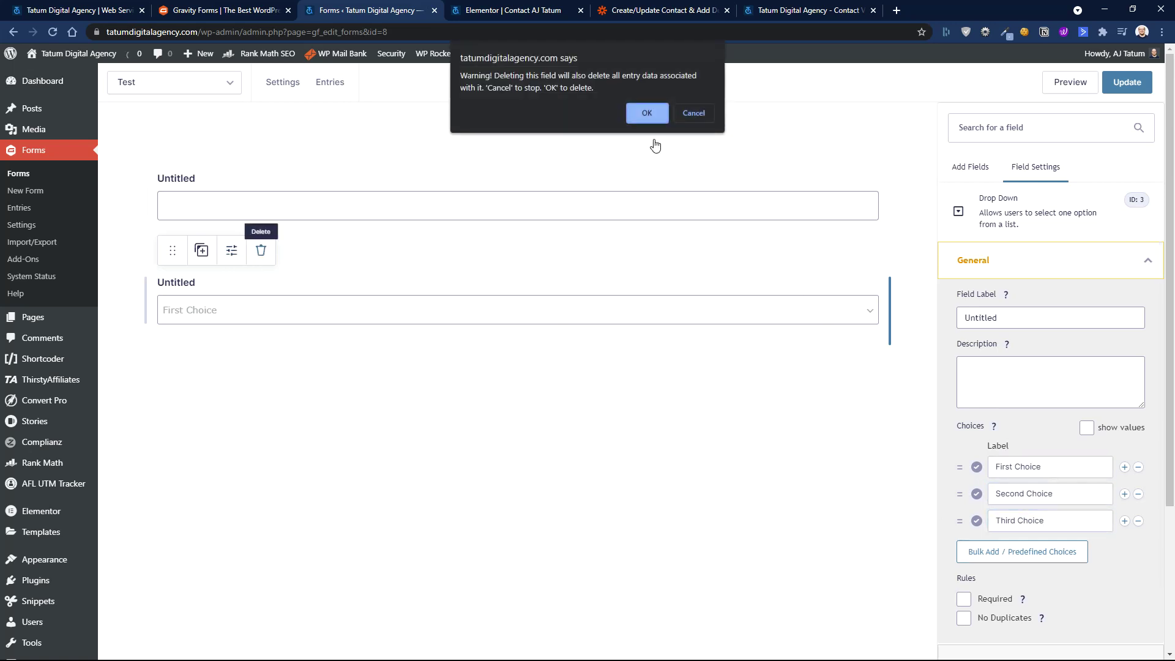
click(647, 114)
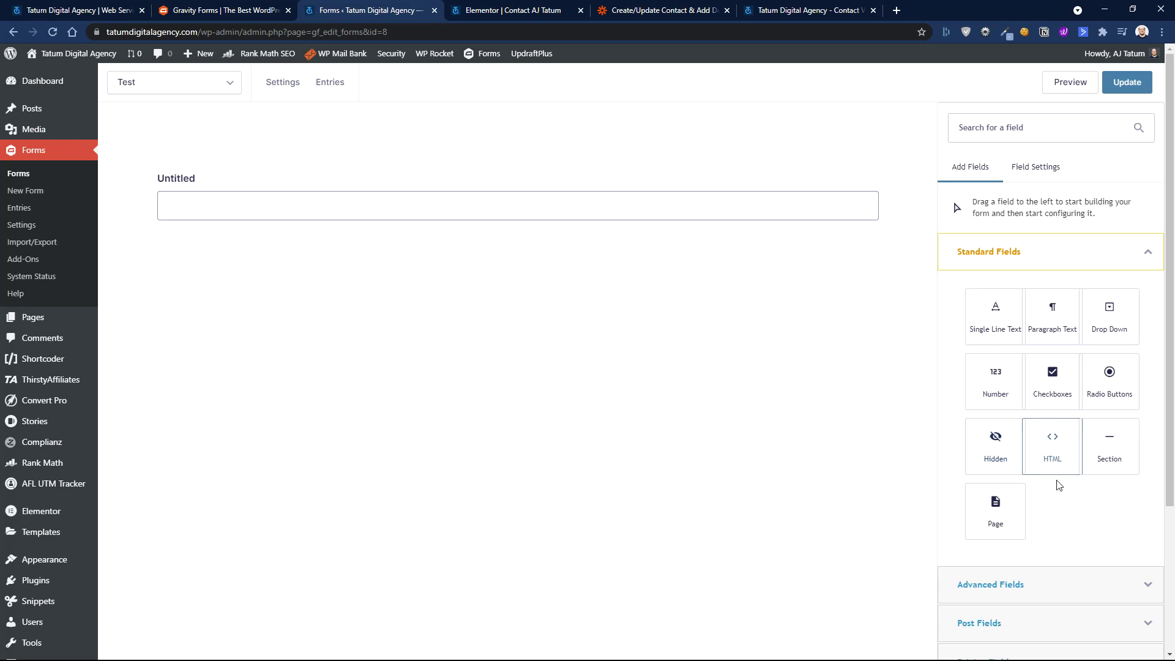
Add a Name field from the advanced fields below the single-line text field.
click(1045, 265)
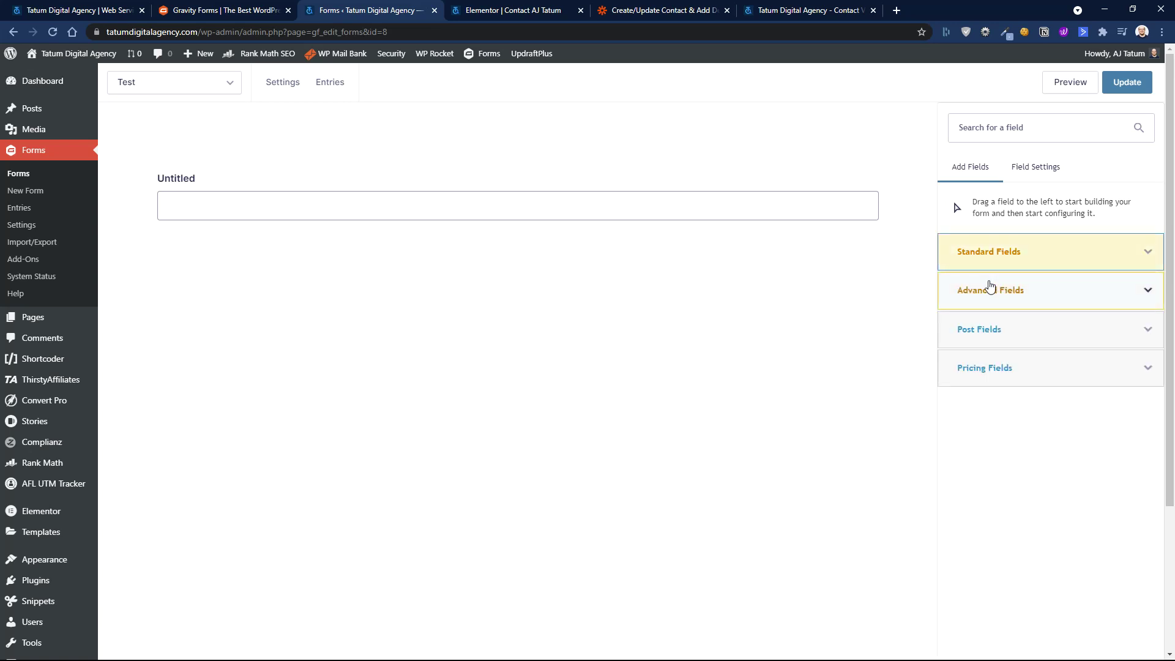
click(993, 303)
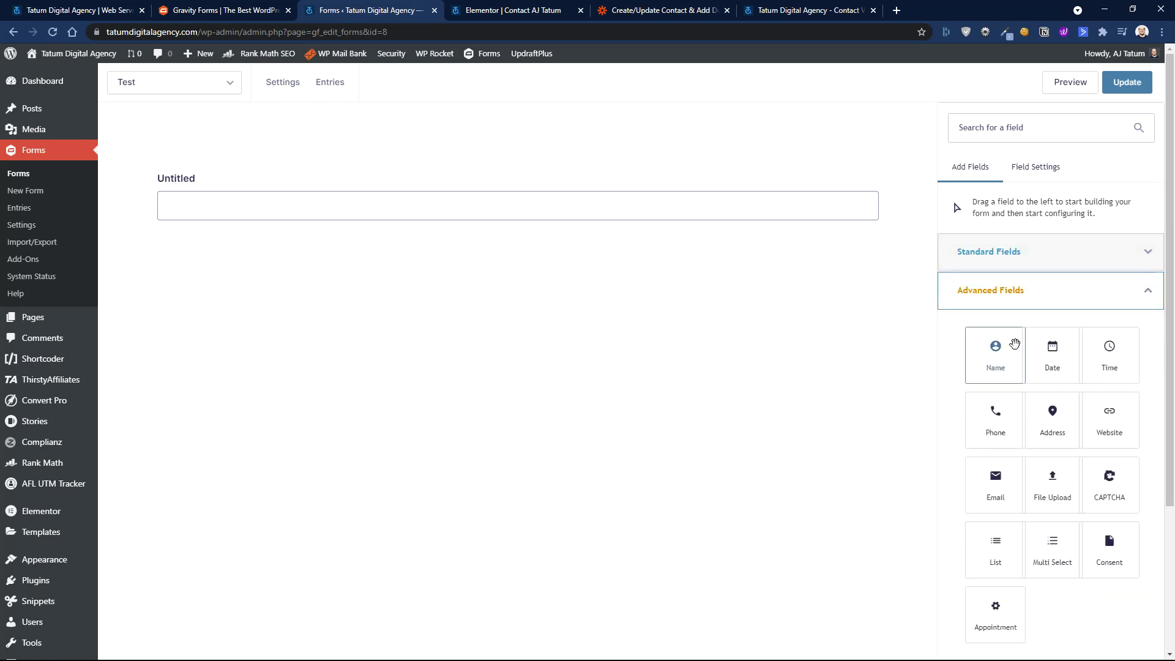
click(991, 357)
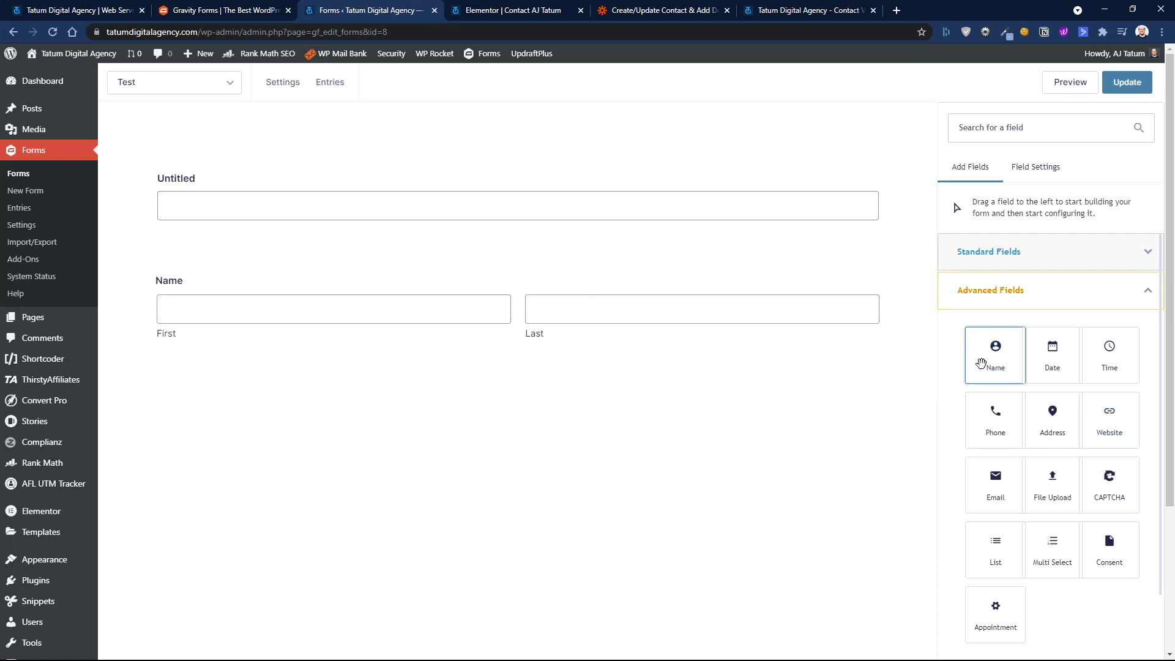
Open the Name field's advanced settings and try out Enable Autocomplete, switching it on and back off.
click(519, 336)
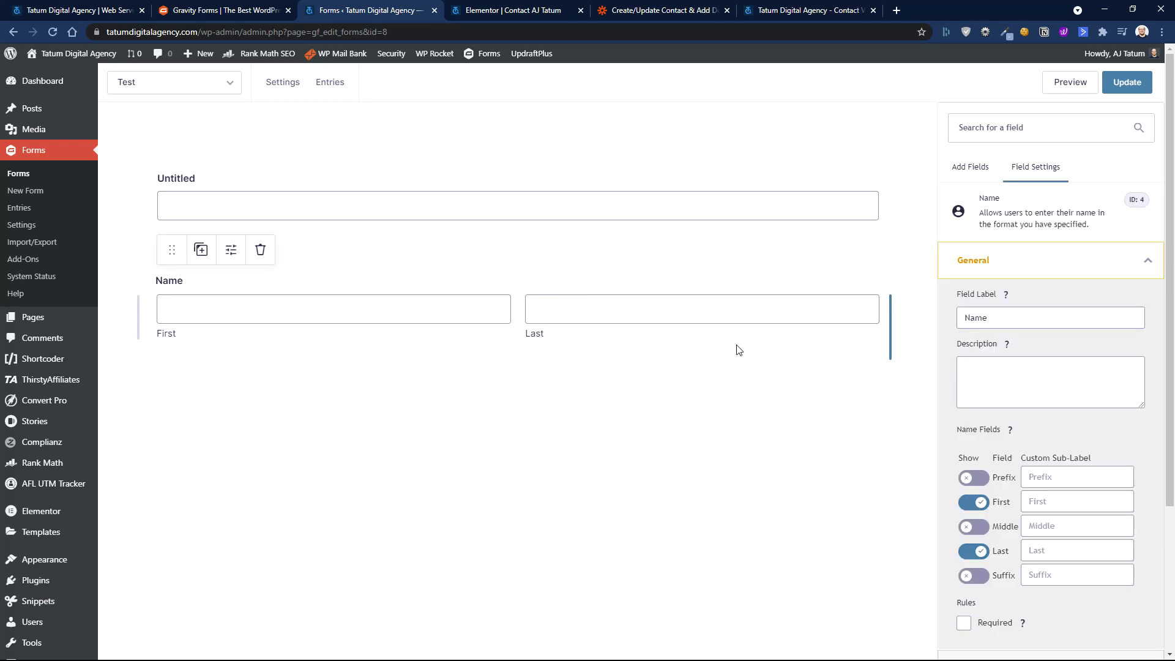
scroll(1055, 448, down, 2)
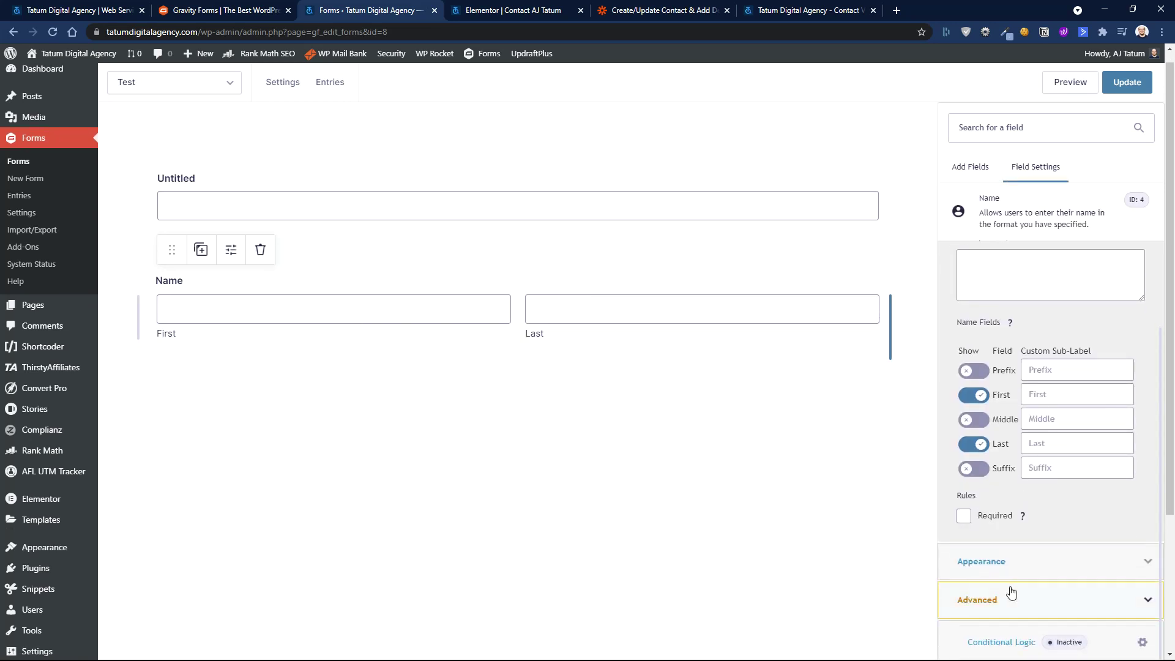
click(1003, 610)
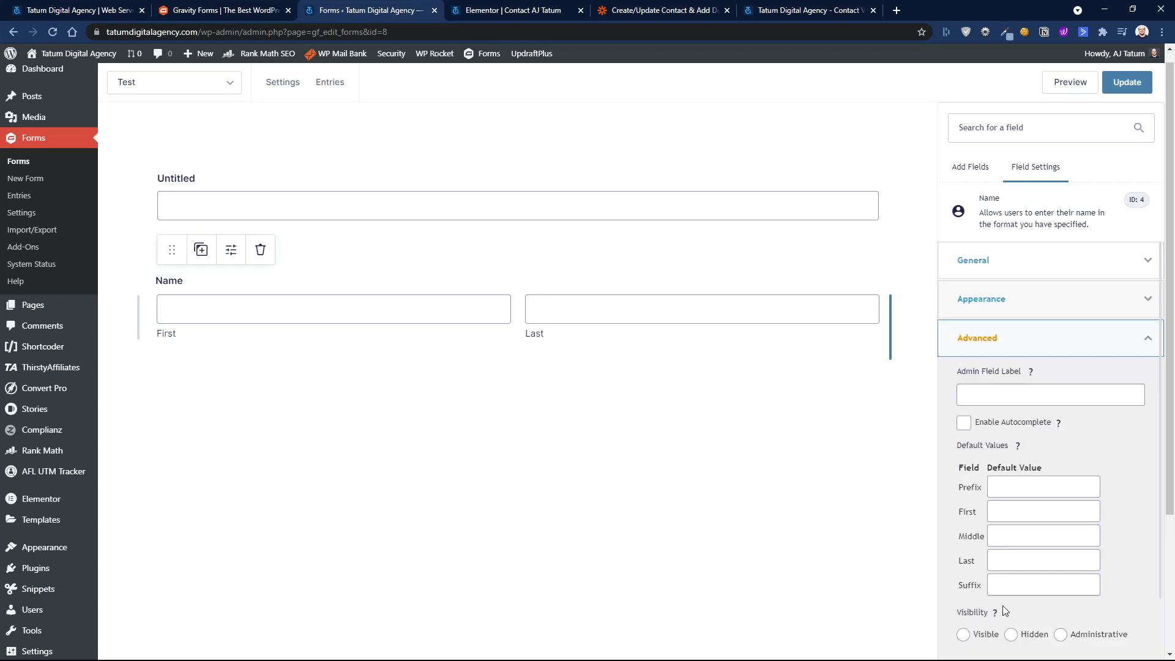
click(964, 423)
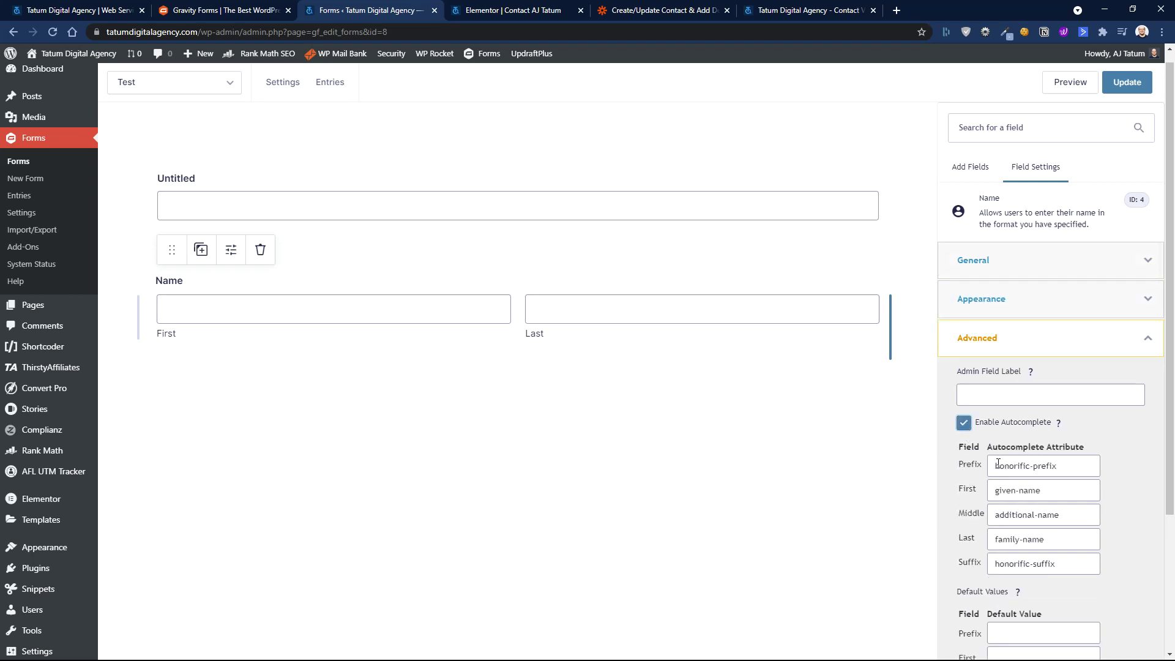
click(963, 423)
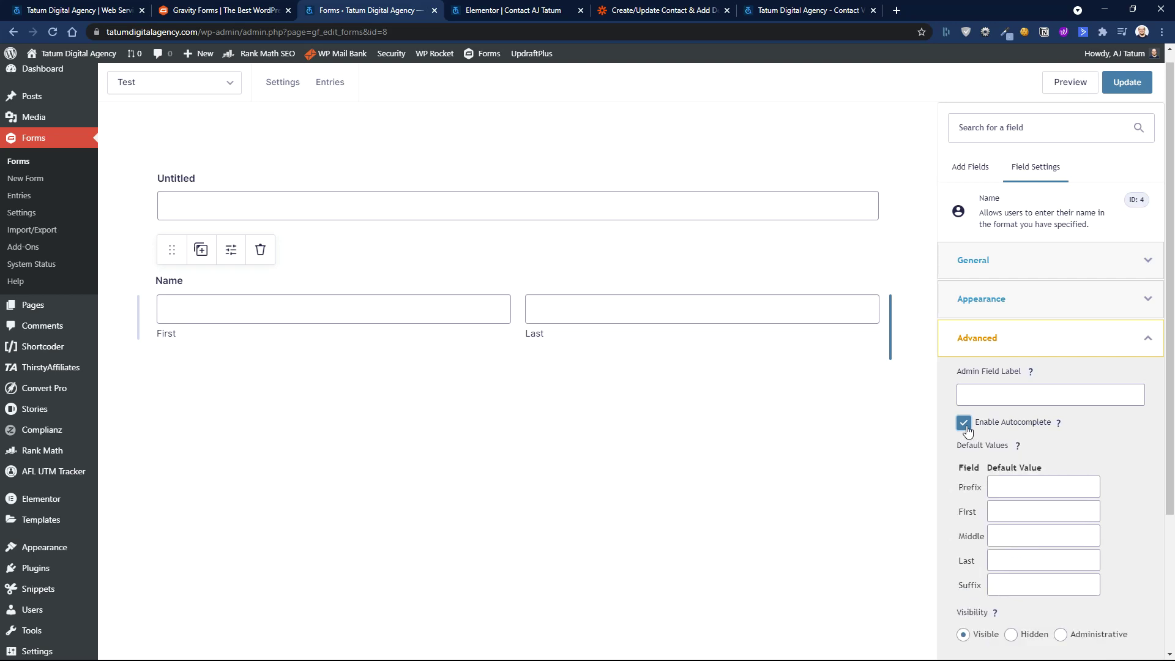
click(721, 393)
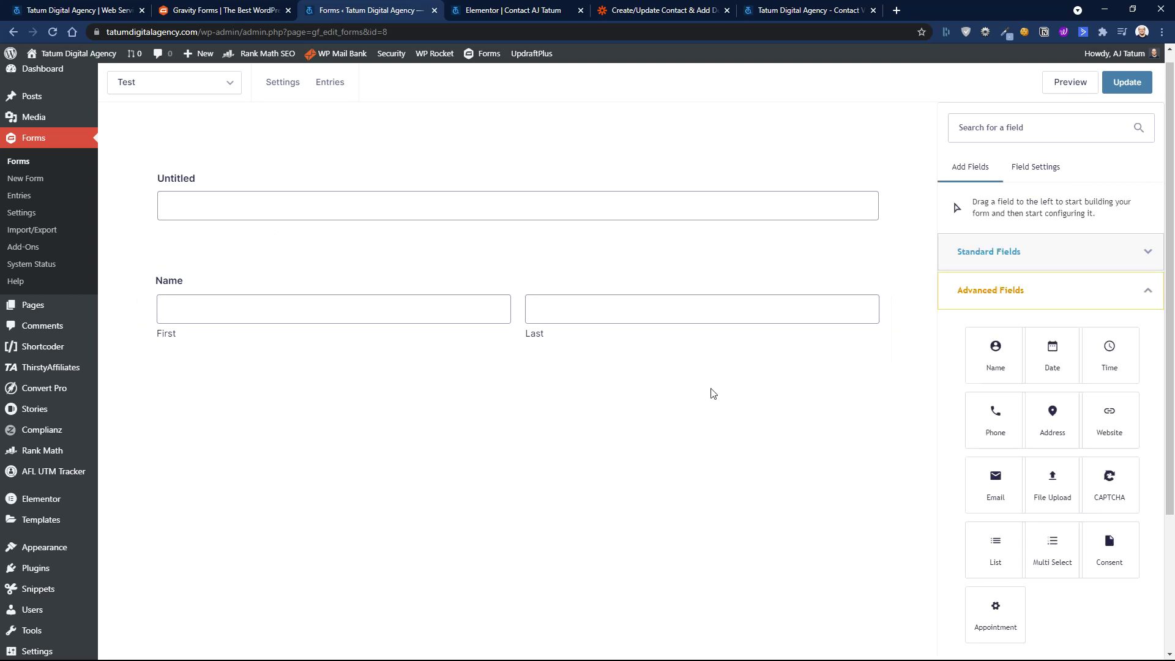
Switch to the other browser's public contact page, autofill the contact form with the shorter-named saved identity, and return to the form editor.
key(alt+Tab)
key(alt+Tab)
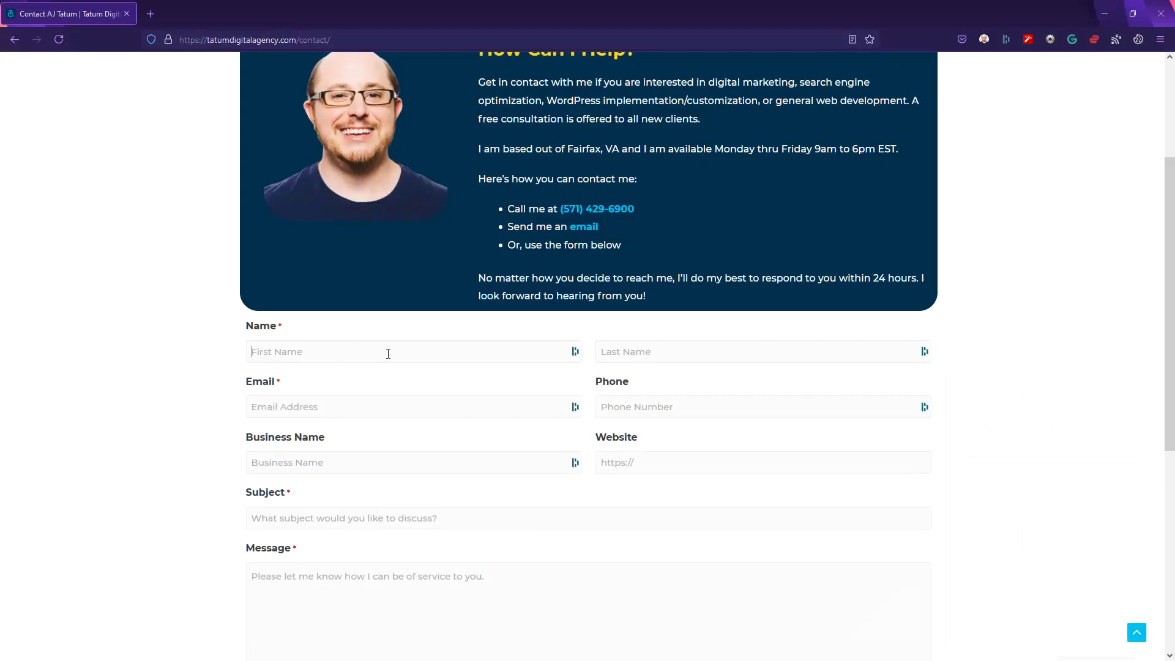
click(388, 353)
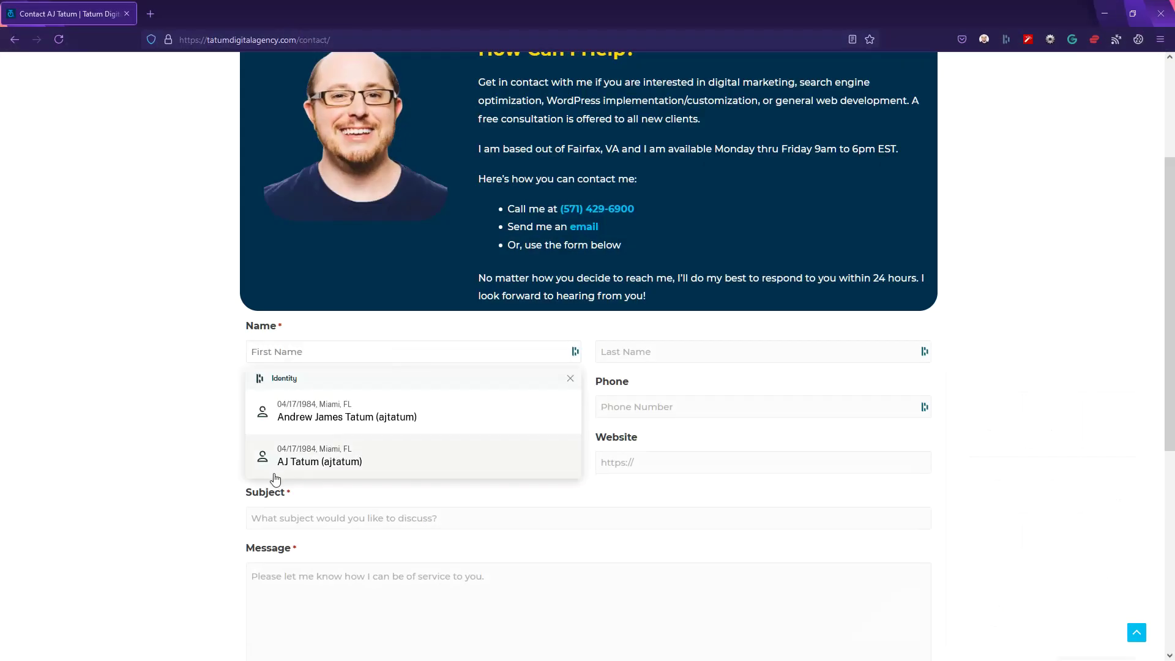
click(283, 465)
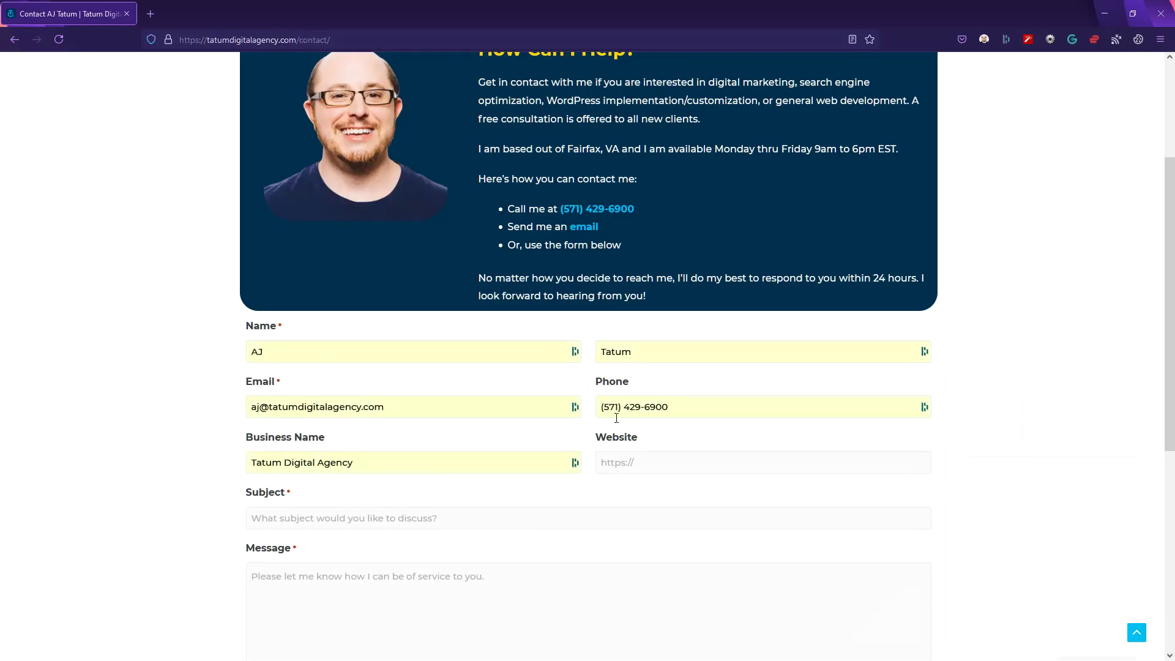
click(1104, 13)
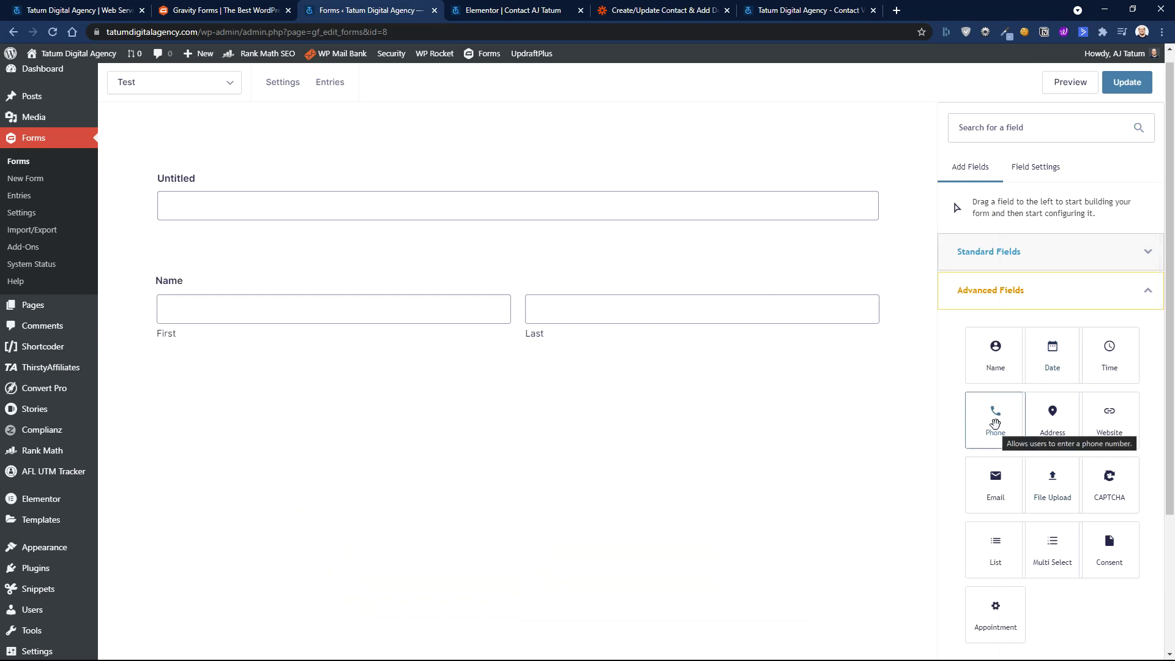
Try out a Phone field below the Name field, looking through its phone format options, and delete it.
click(995, 424)
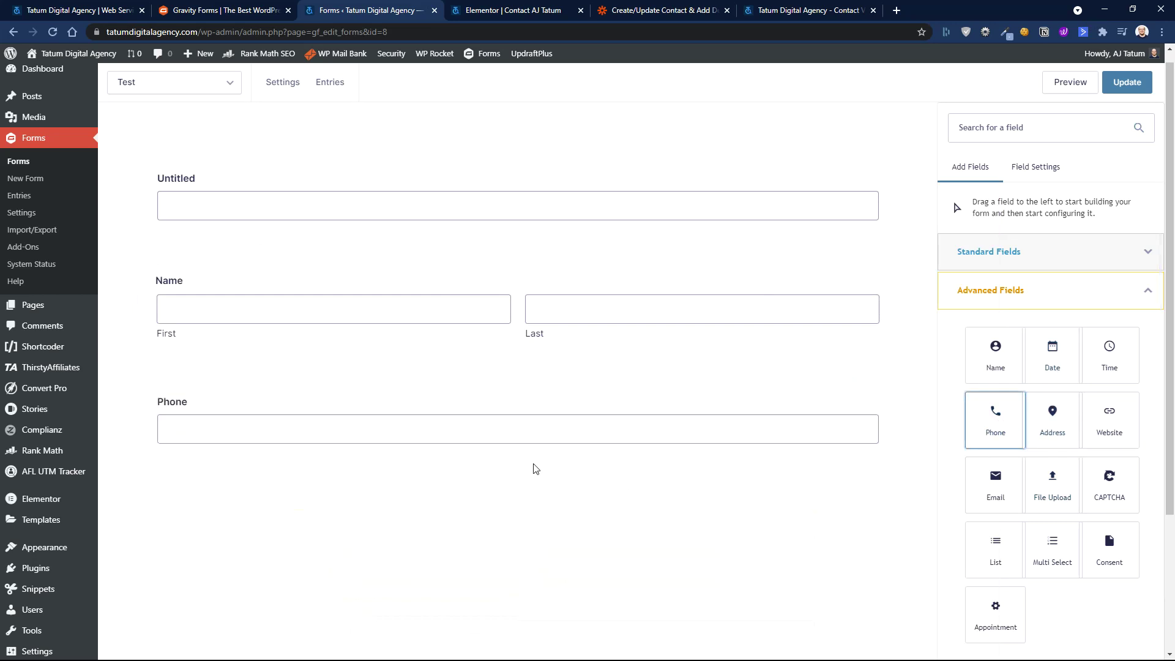
click(526, 437)
click(979, 261)
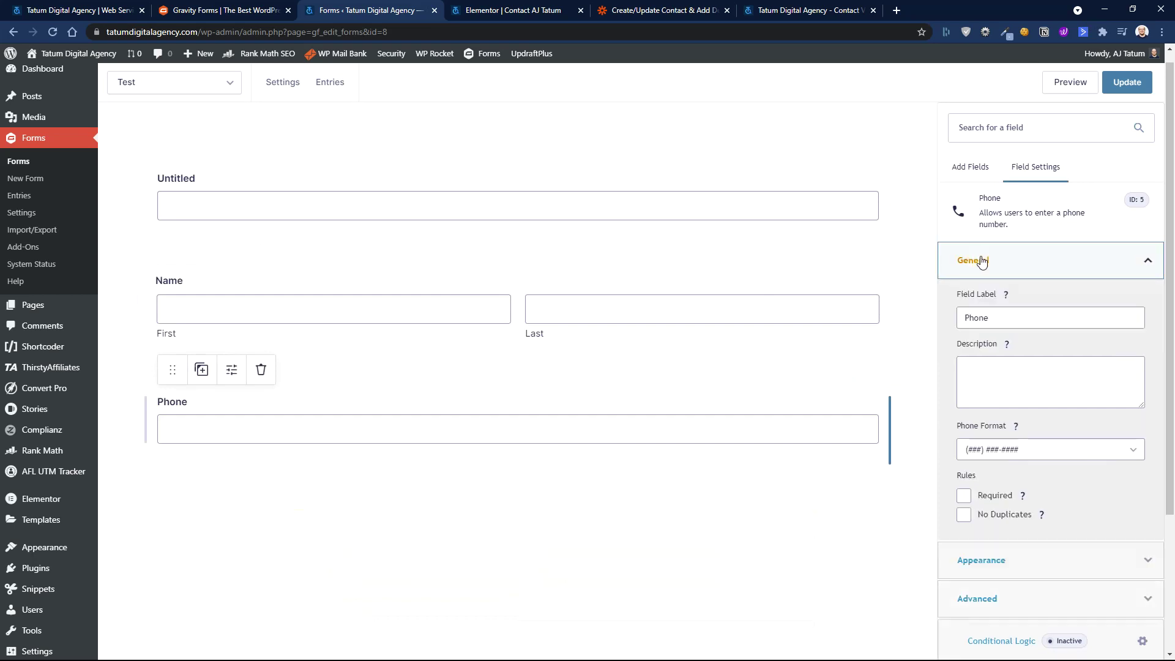
click(982, 451)
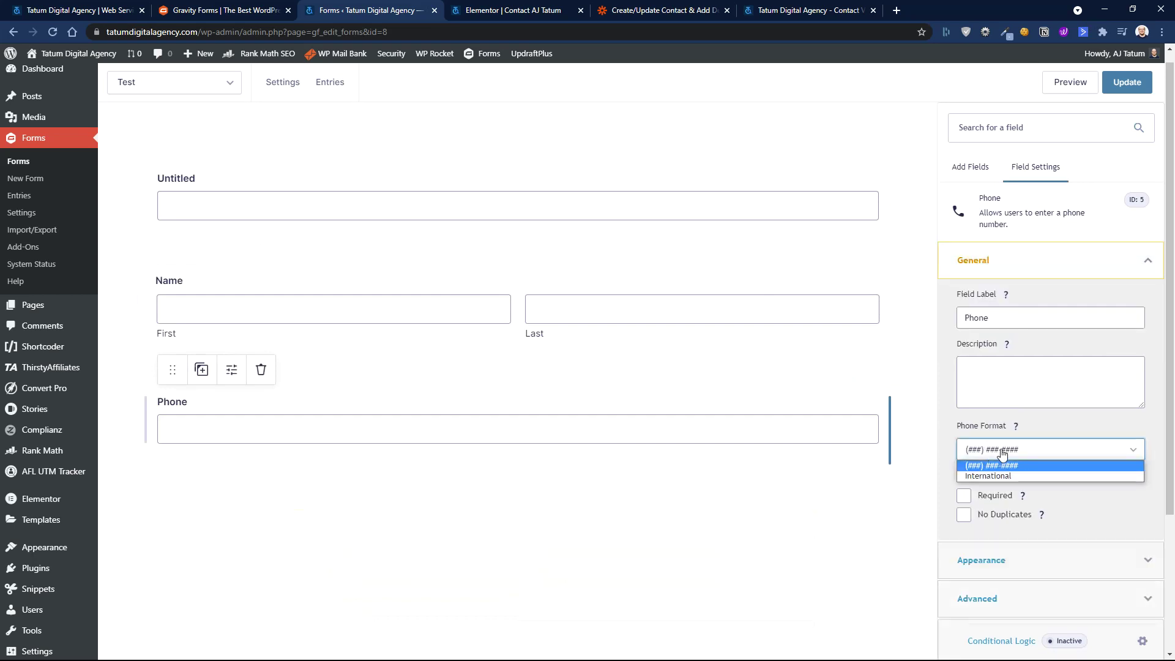
click(1001, 454)
click(262, 374)
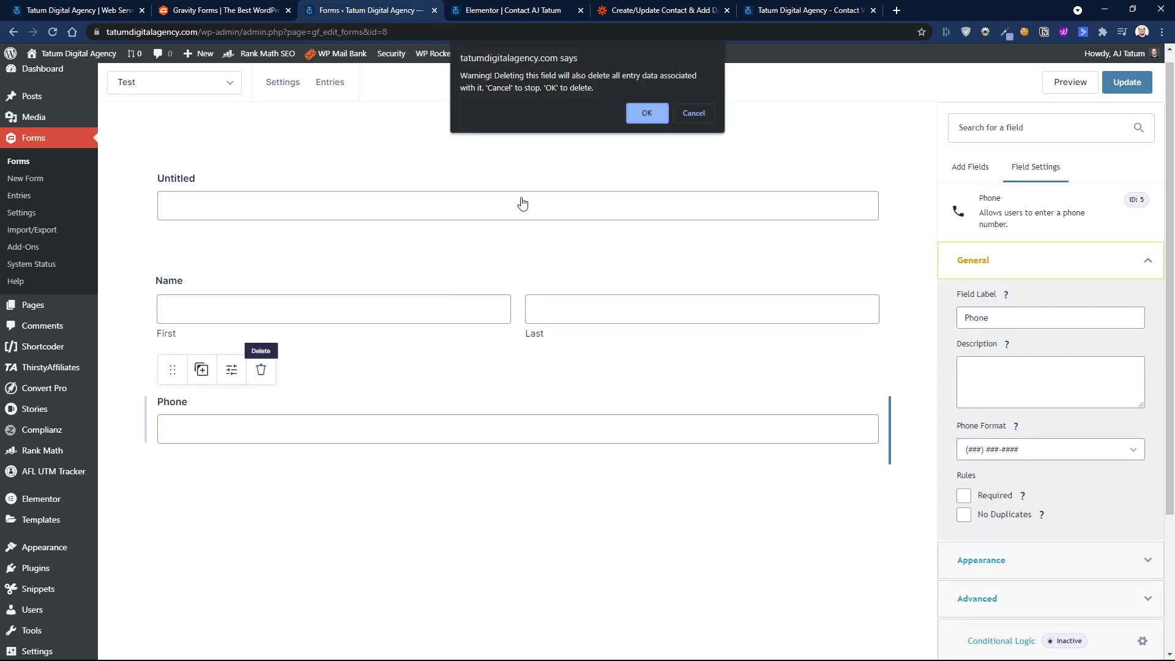
click(661, 119)
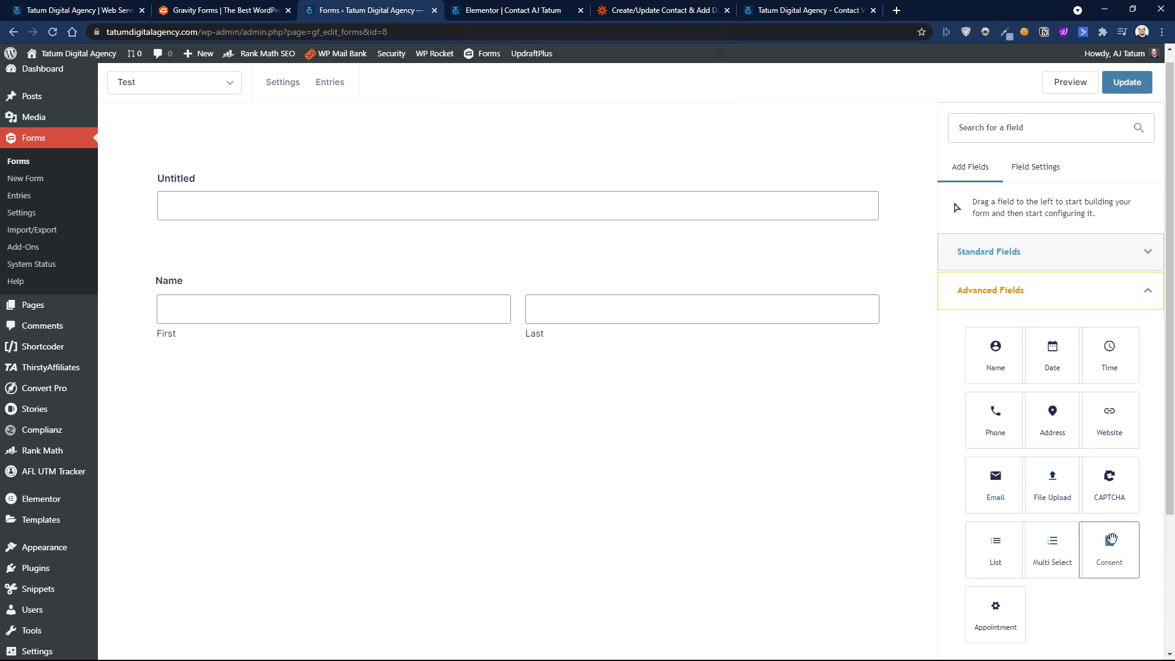
Try out an Appointment field below the Name field with the Free Consultation appointment type, and delete it.
scroll(1110, 541, down, 1)
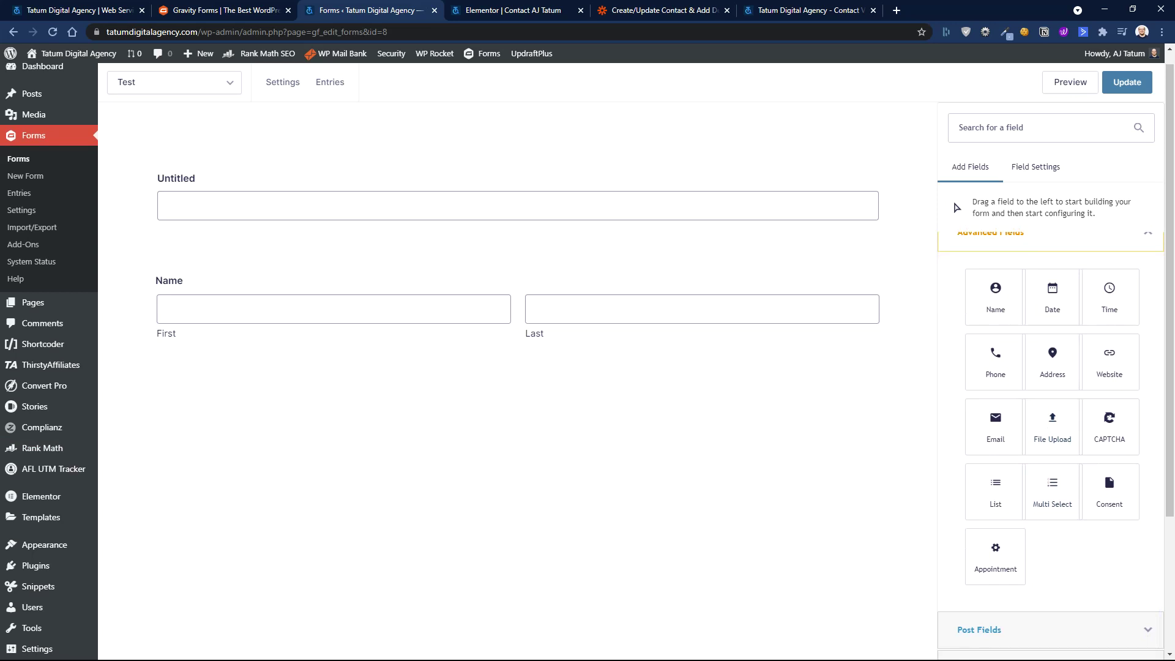
scroll(328, 346, down, 1)
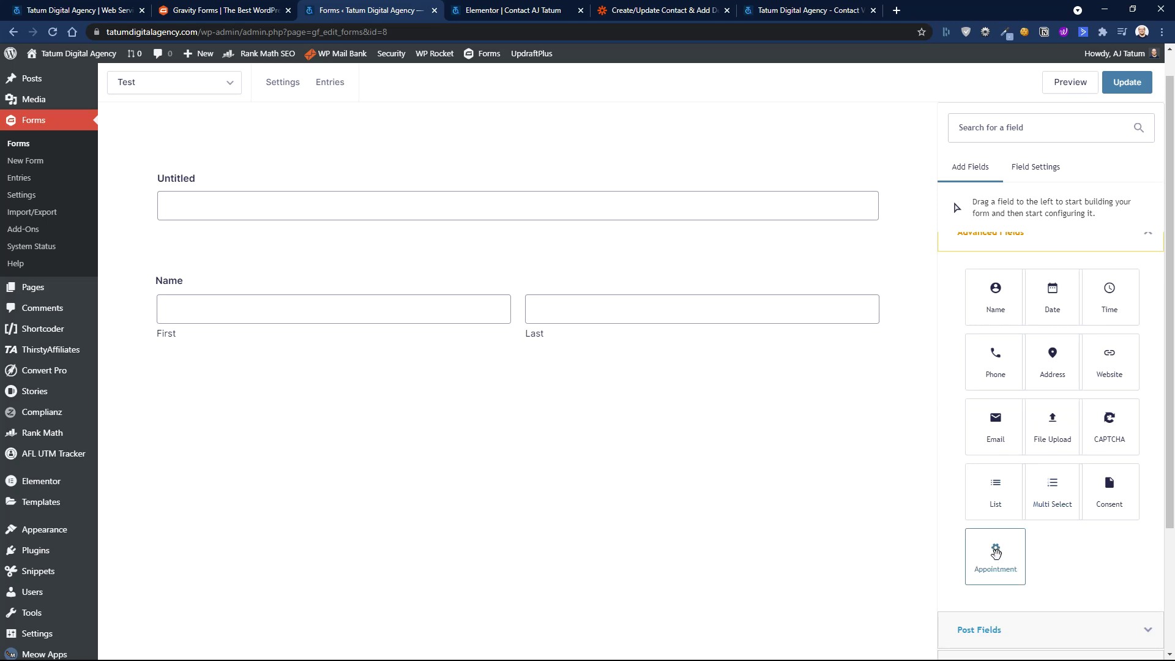
drag(996, 553, 634, 444)
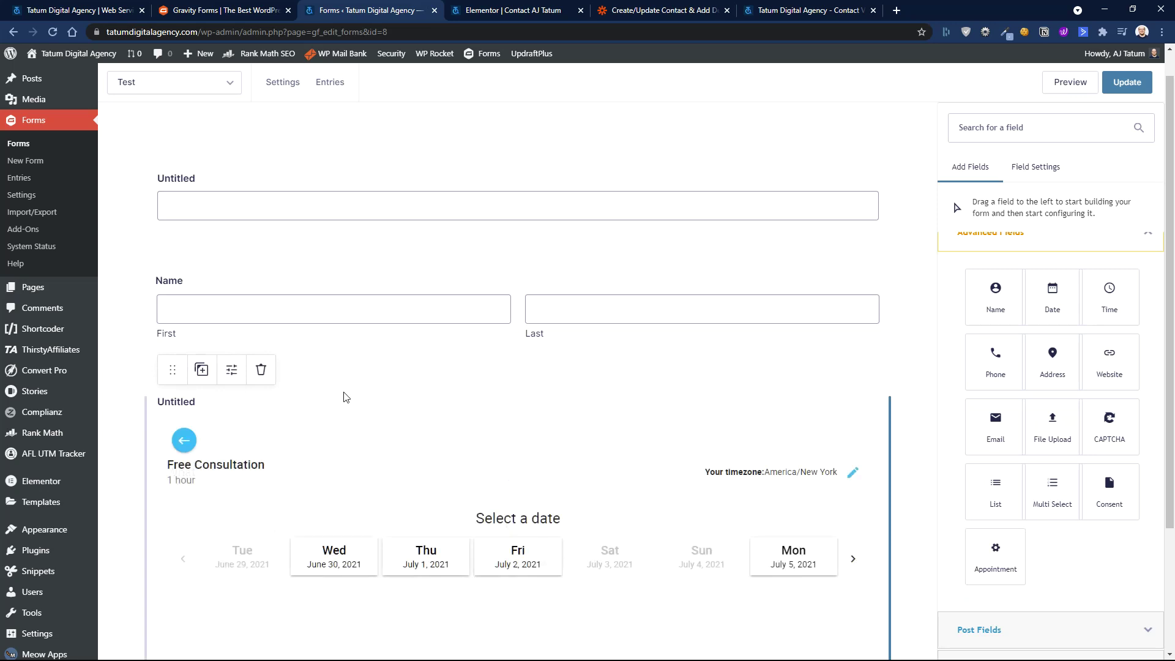
scroll(995, 483, down, 1)
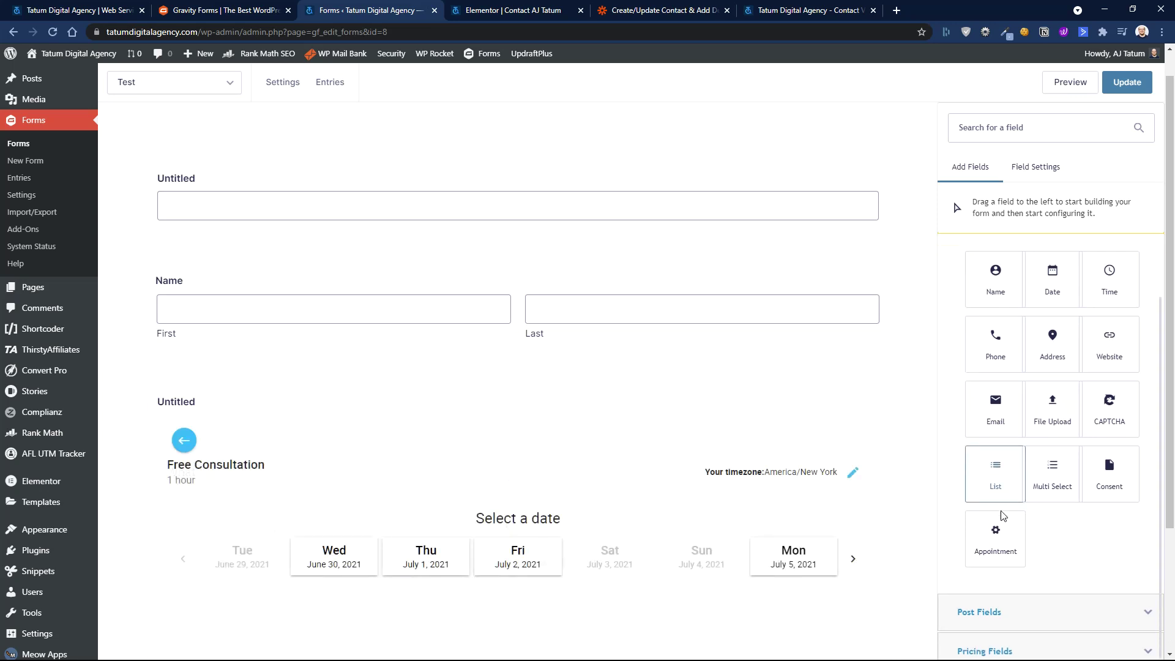
click(622, 405)
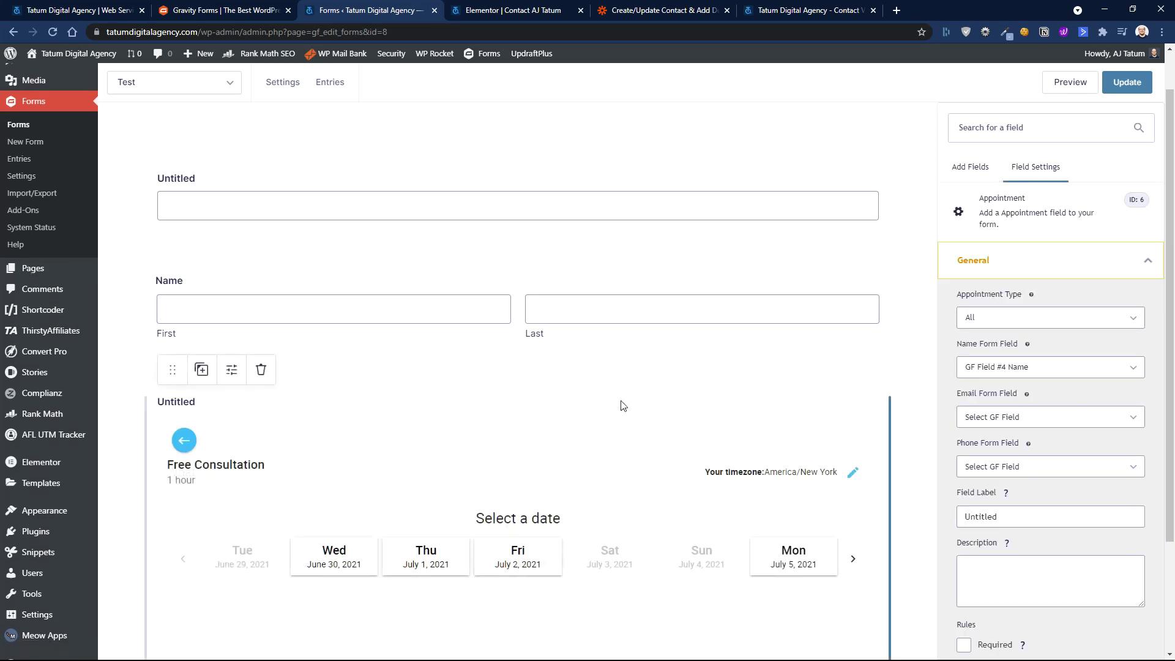
click(1030, 318)
click(1014, 340)
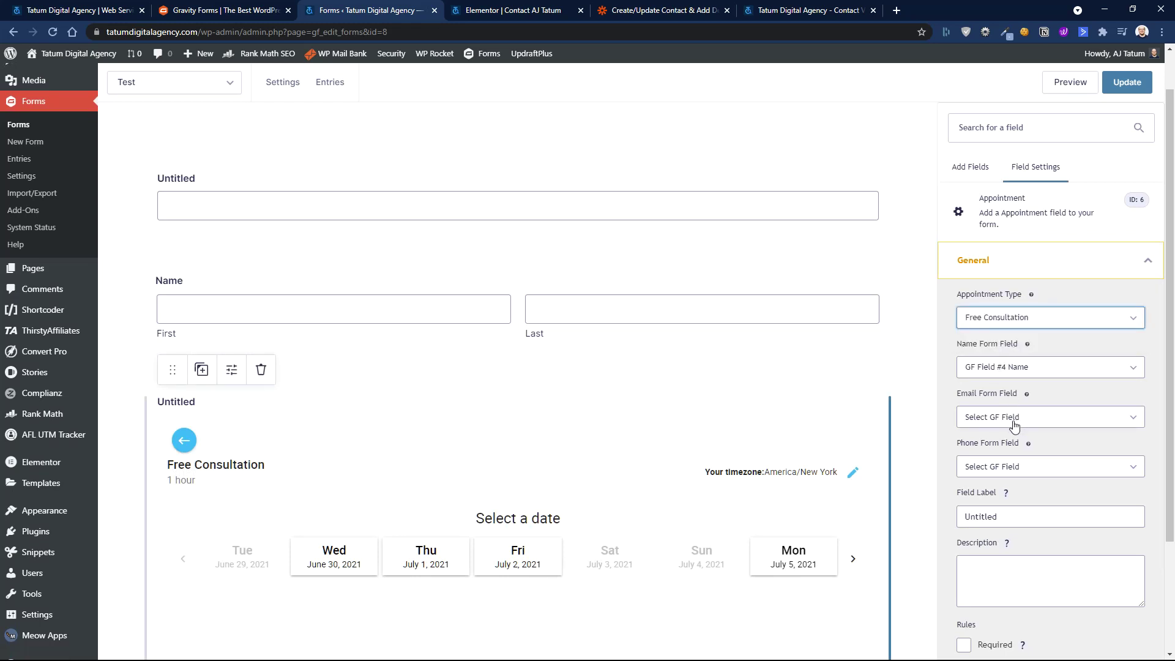
scroll(1122, 601, down, 3)
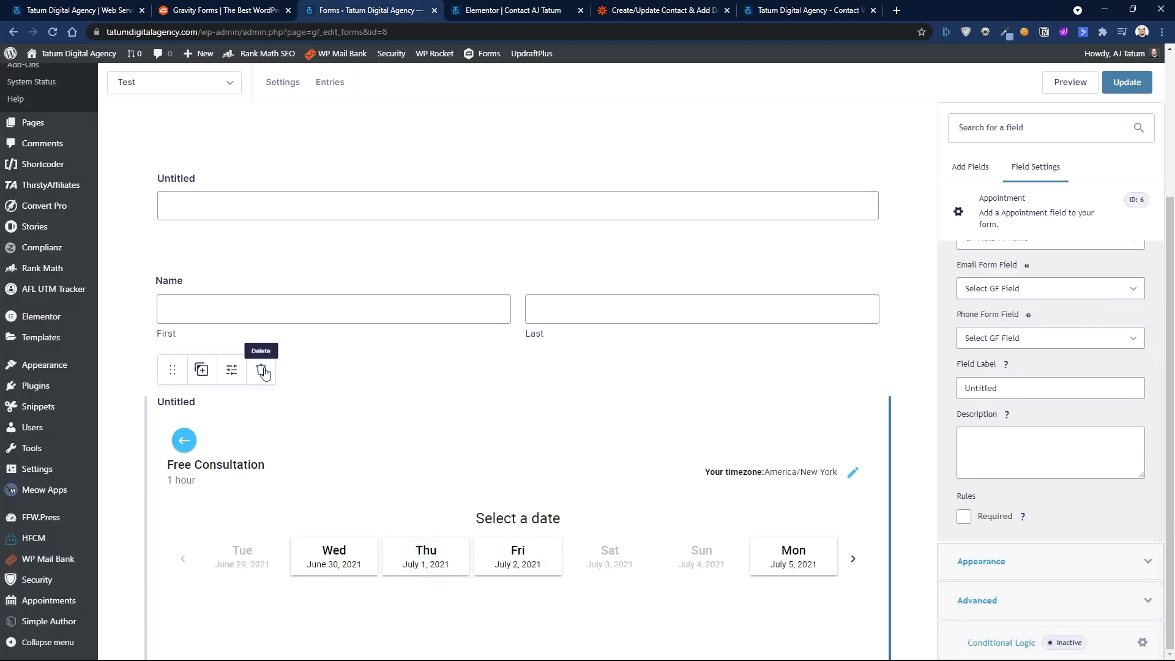
click(262, 371)
click(645, 110)
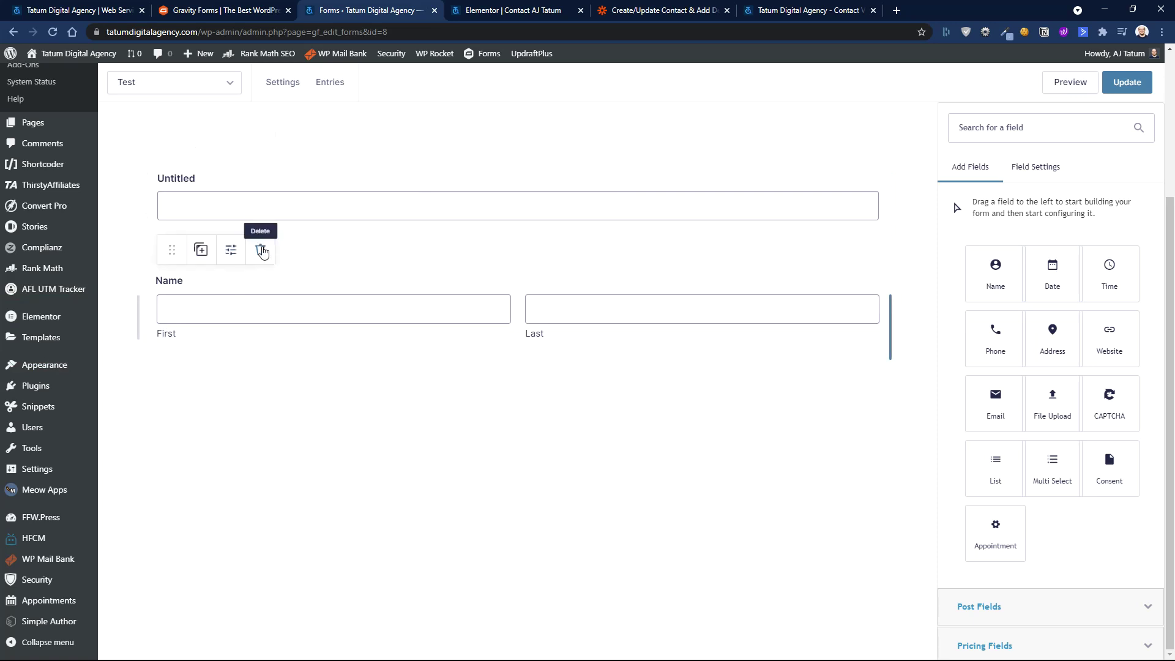
Delete the Name field and the Untitled single-line text field, confirming both deletions.
click(260, 250)
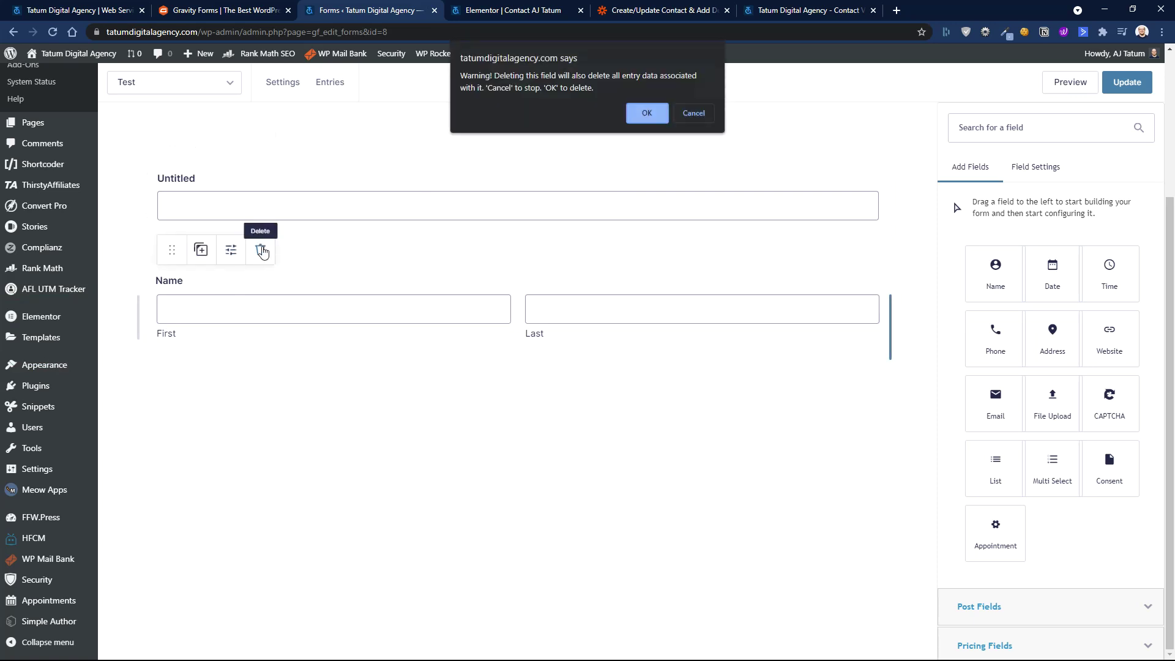
click(638, 115)
click(261, 147)
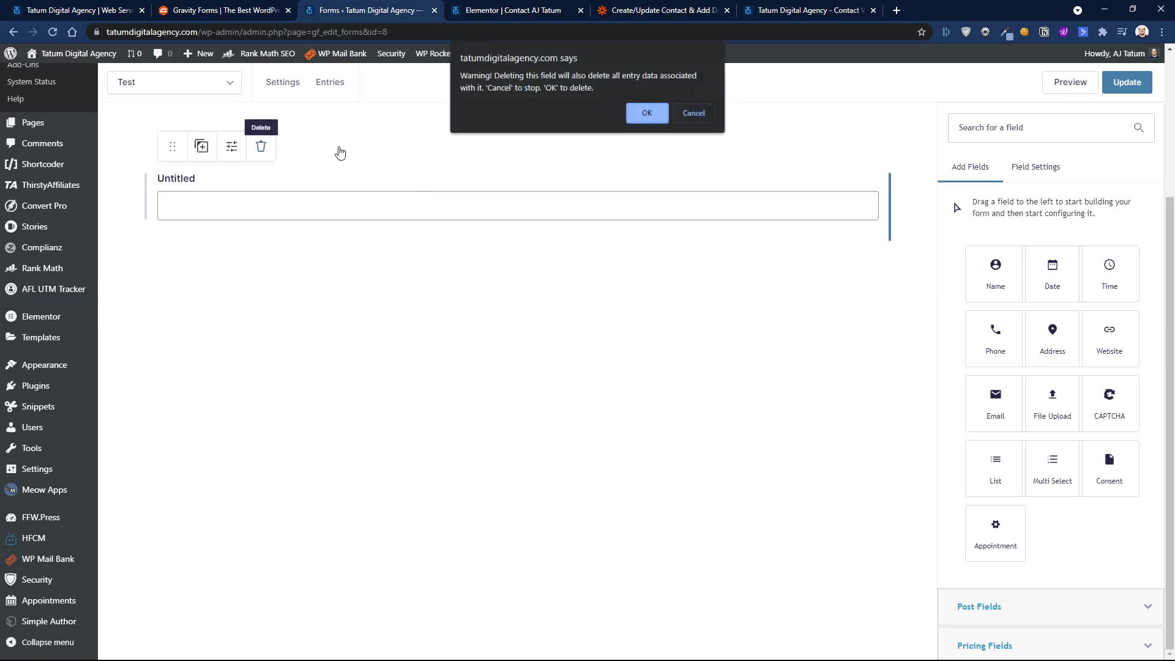
click(646, 114)
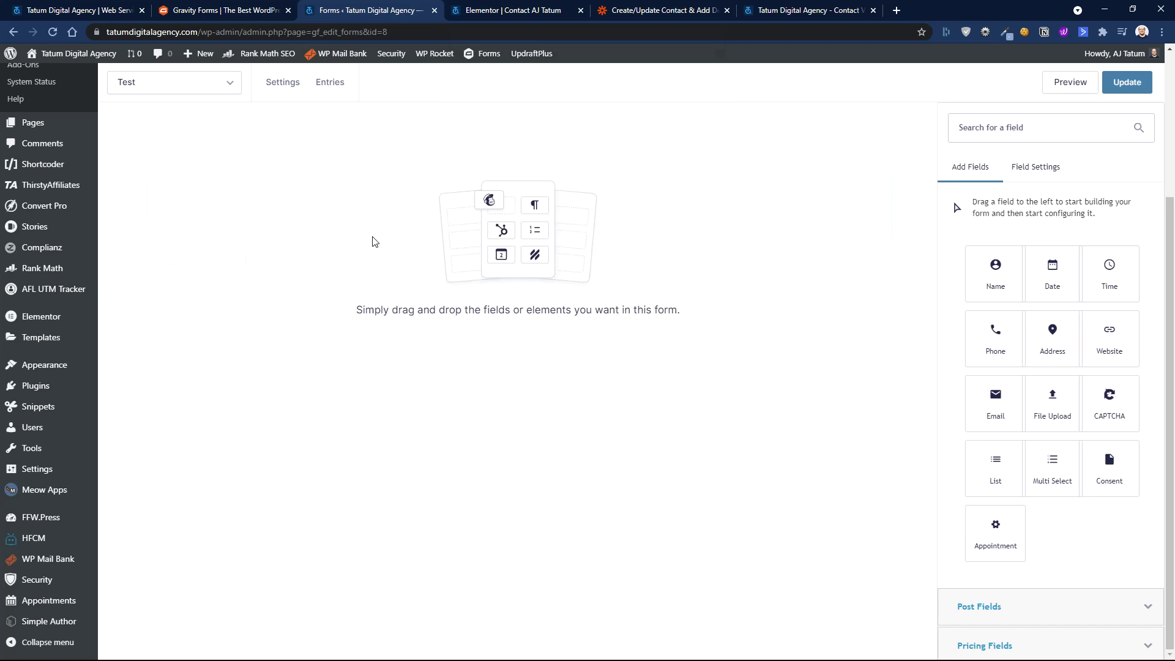
Switch from the Test form to the Schedule Consultation form and show its available settings sections.
scroll(257, 180, up, 3)
click(214, 85)
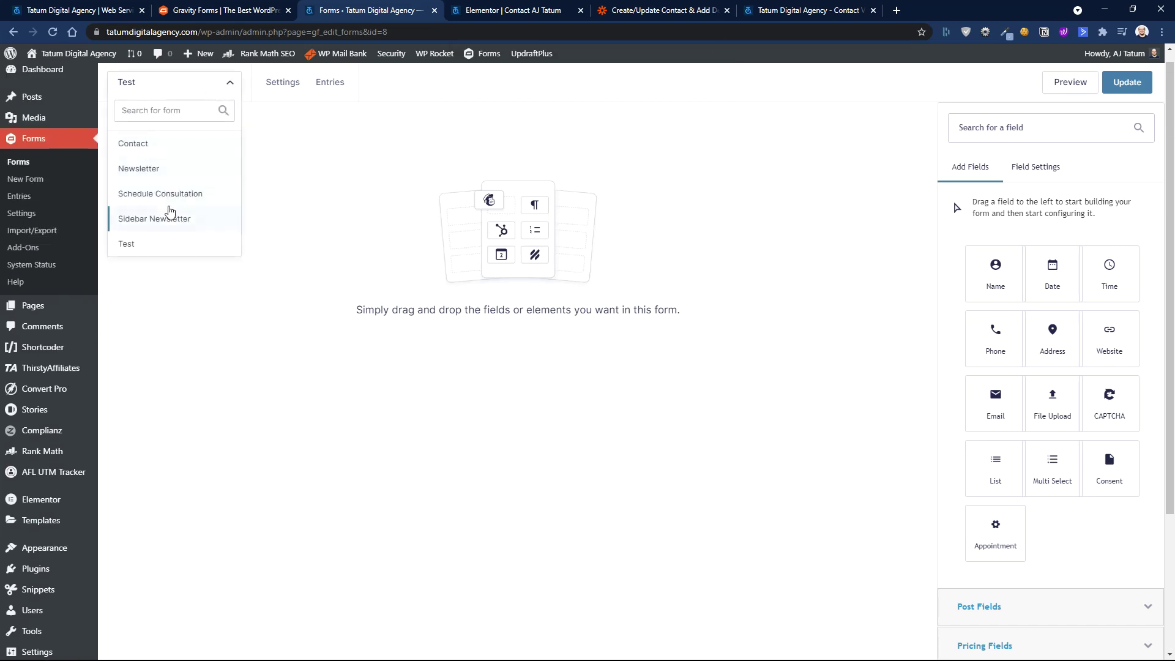
click(172, 193)
click(643, 103)
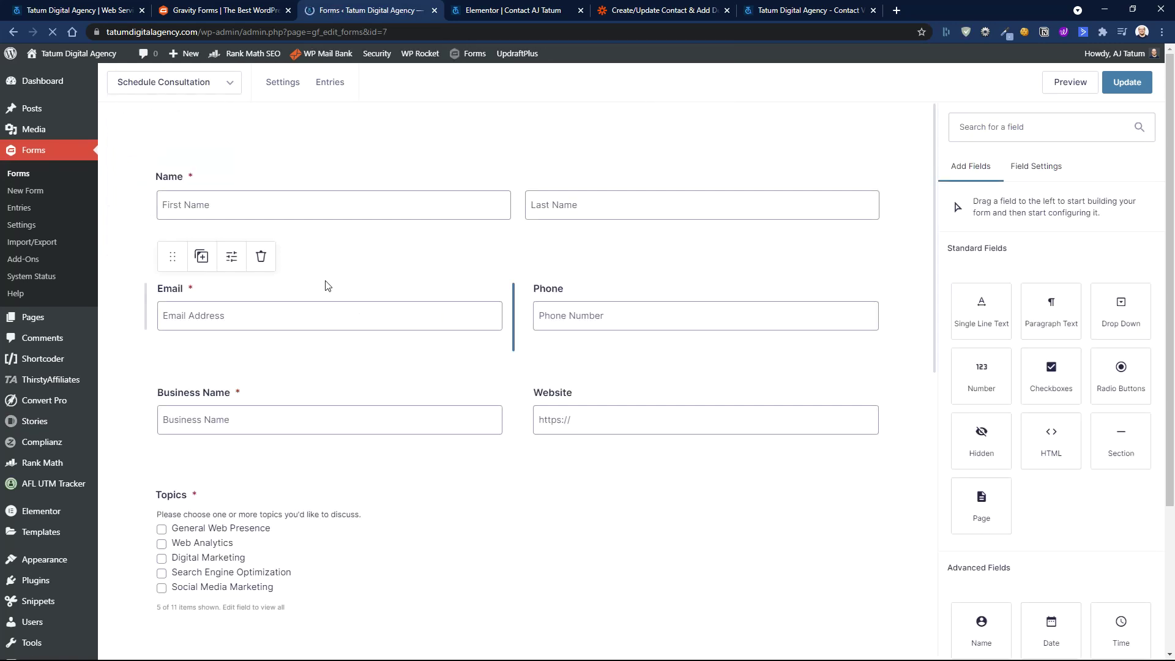
mouse_move(284, 88)
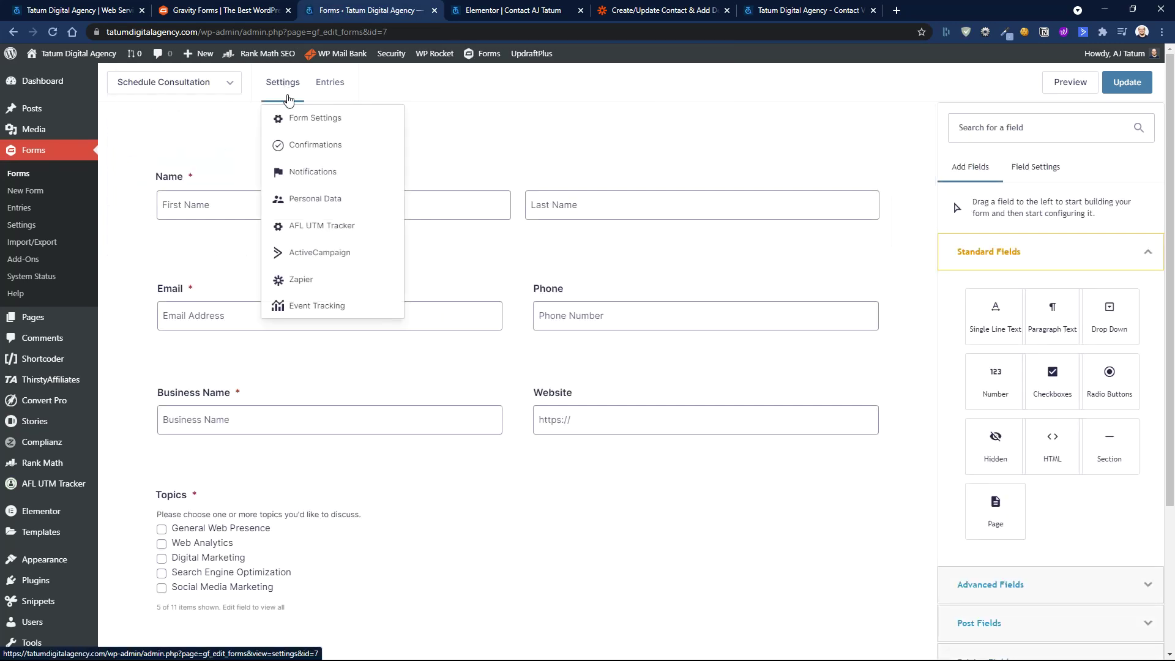
Switch to the Contact form and open its Admin Notification for editing.
click(215, 92)
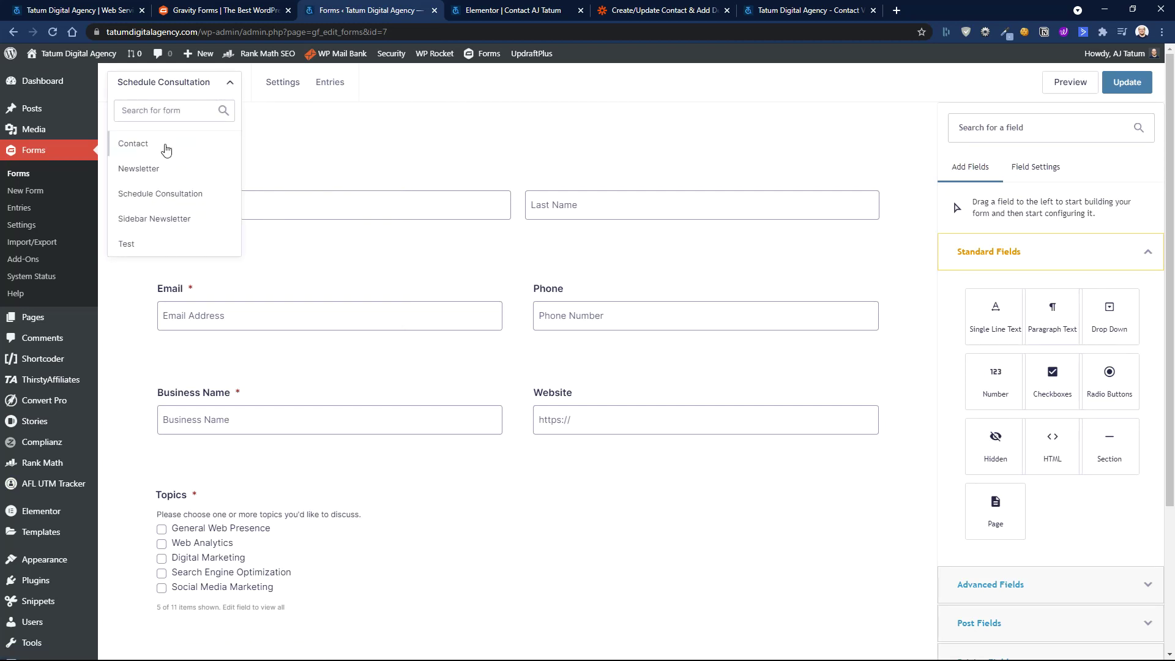
click(163, 146)
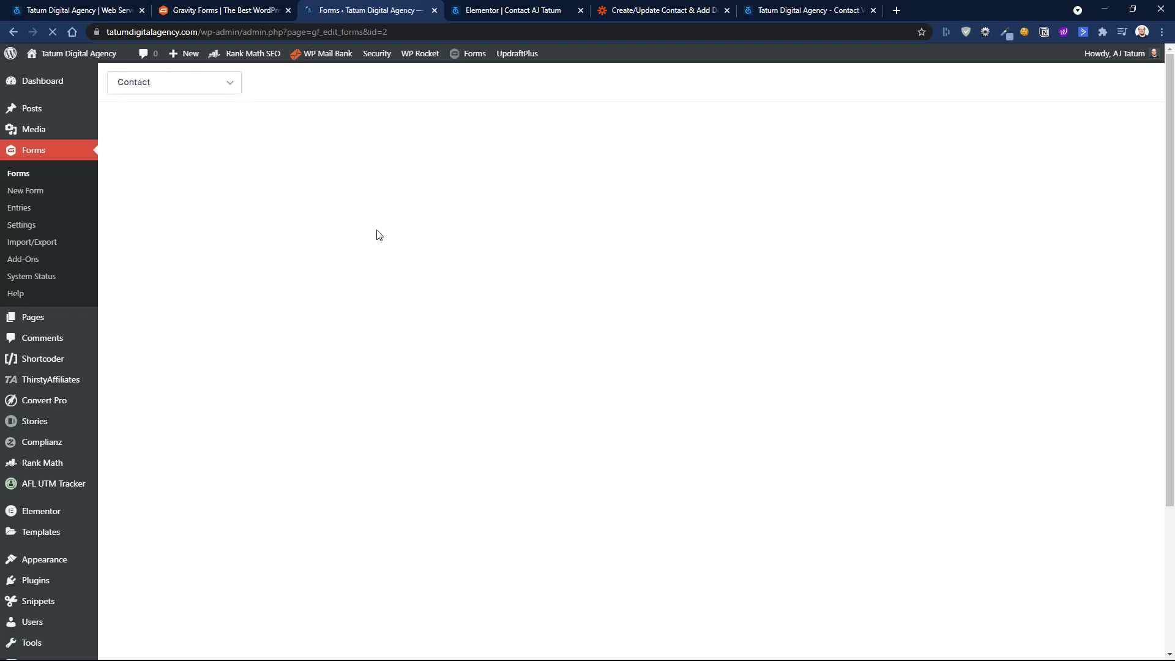
mouse_move(282, 86)
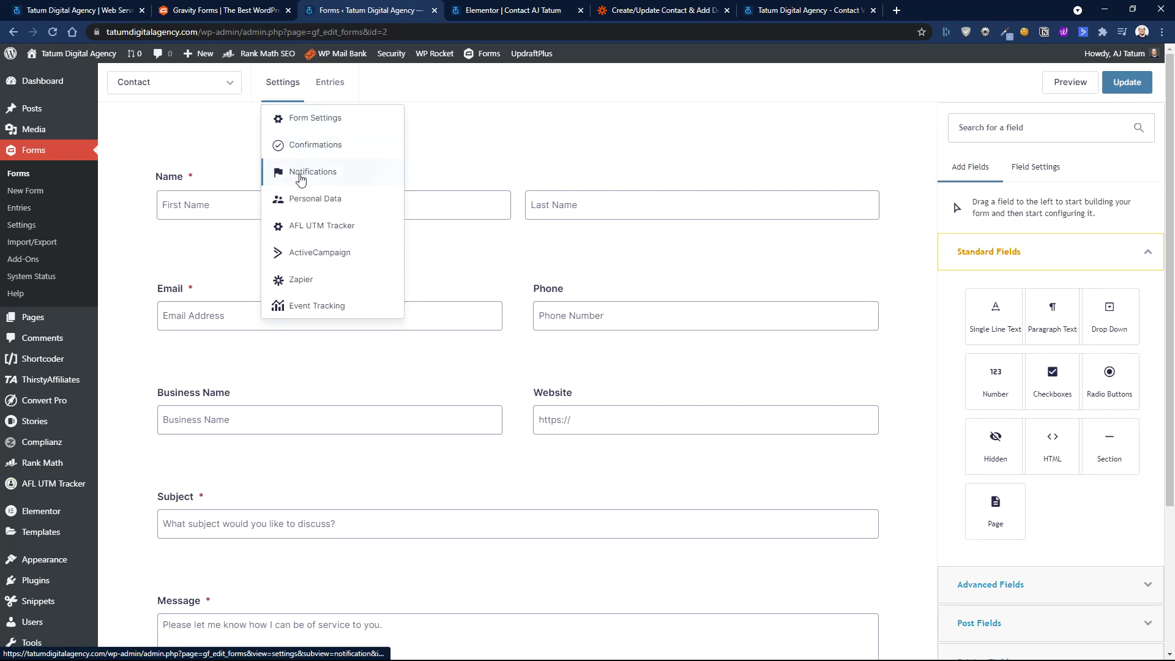
click(303, 172)
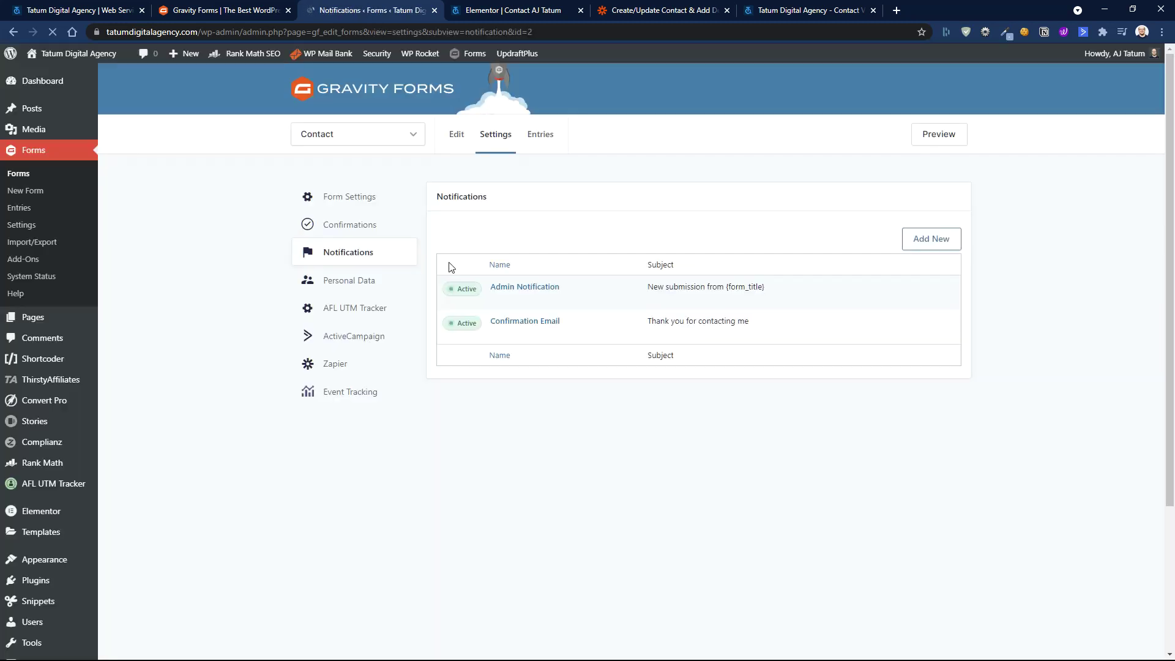
mouse_move(478, 306)
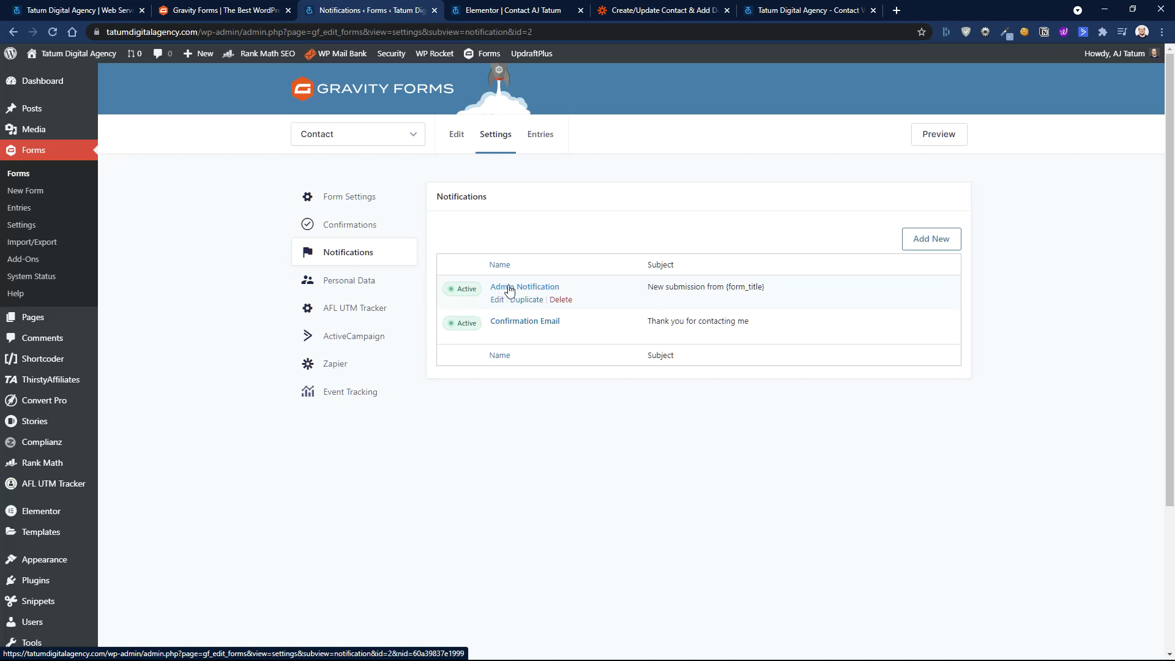
mouse_move(498, 327)
click(497, 300)
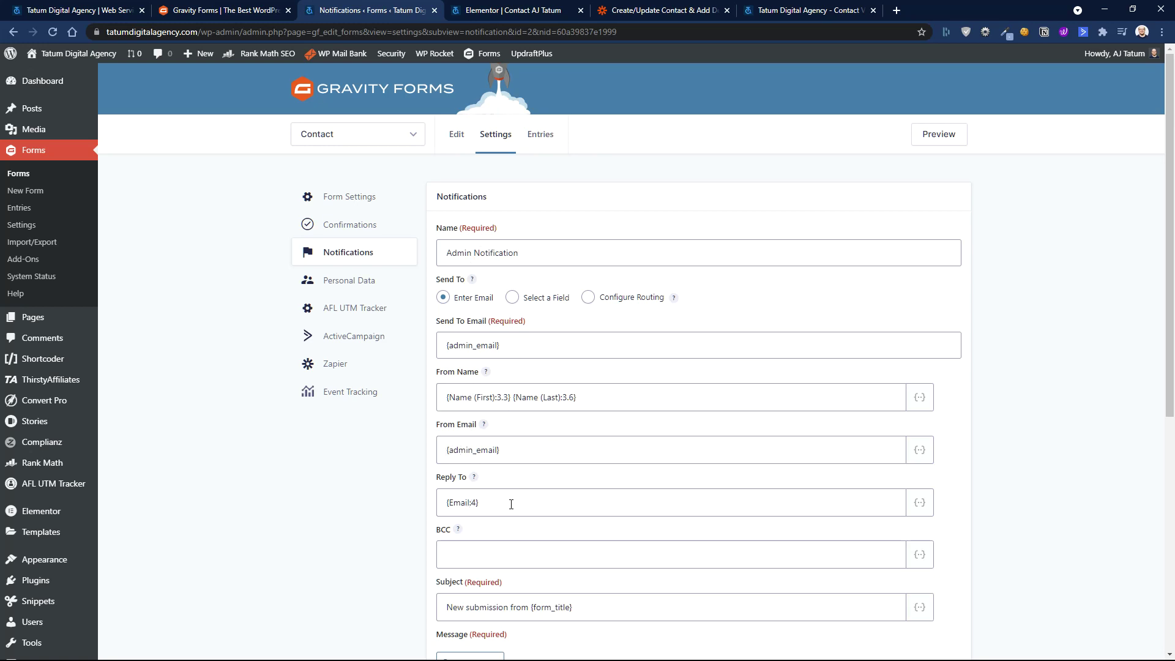
Review the Admin Notification's sender, reply-to, BCC, subject and message settings, including the merge tags available for the BCC.
scroll(729, 475, down, 2)
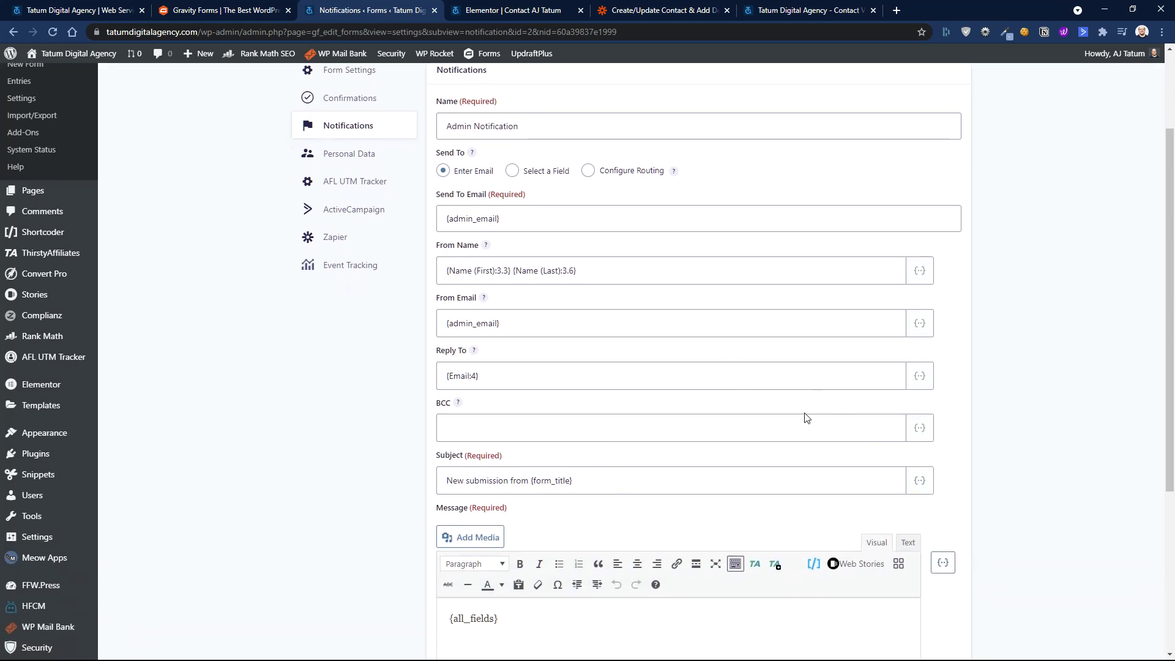
click(919, 428)
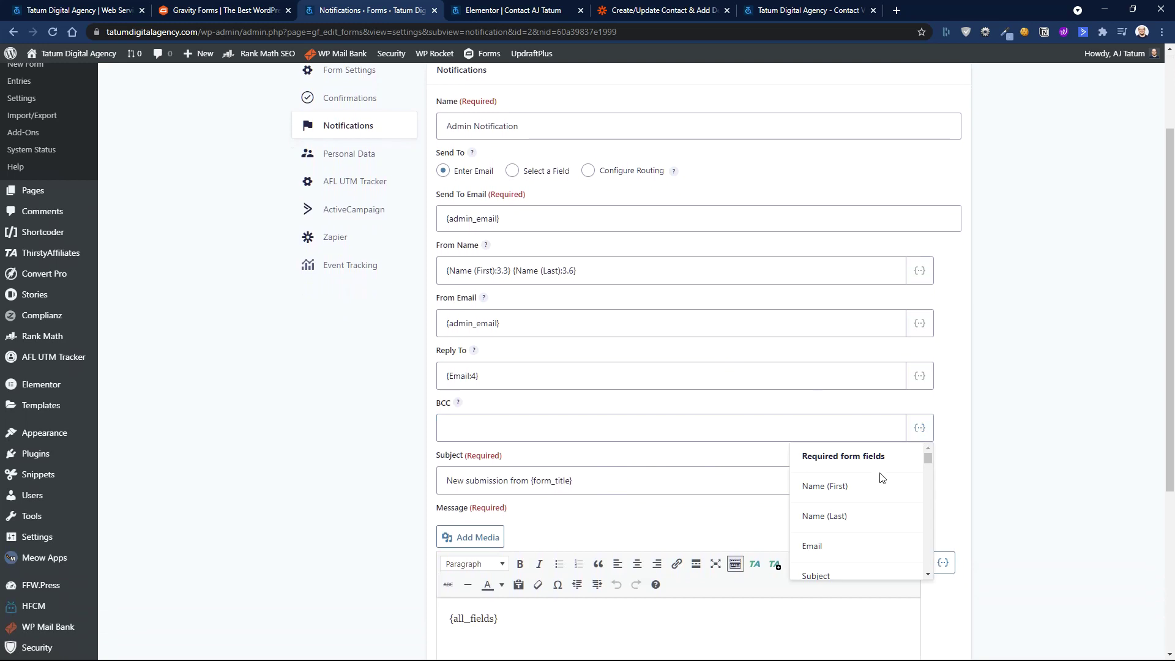
scroll(869, 502, down, 4)
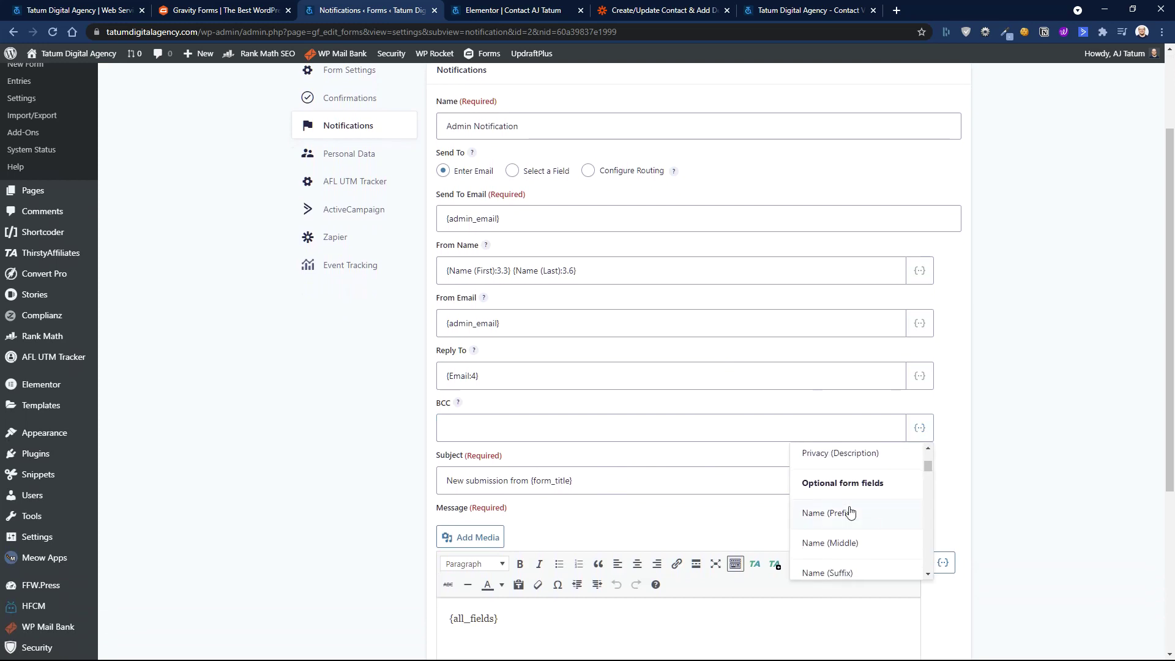
click(630, 425)
scroll(394, 468, down, 1)
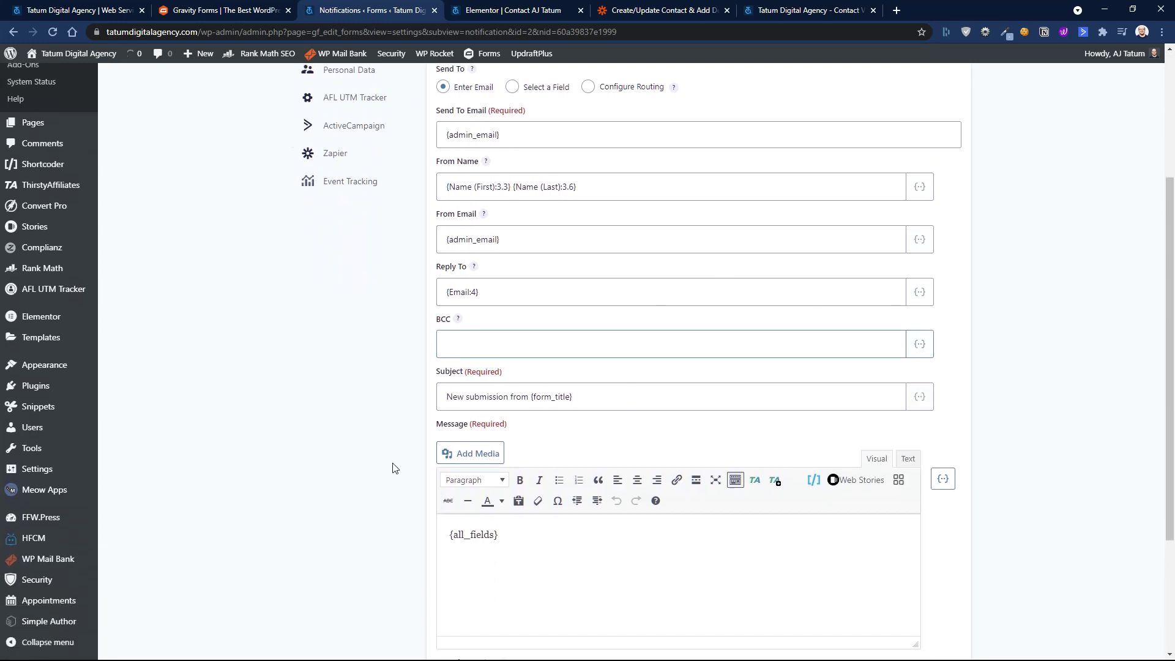
scroll(395, 468, down, 2)
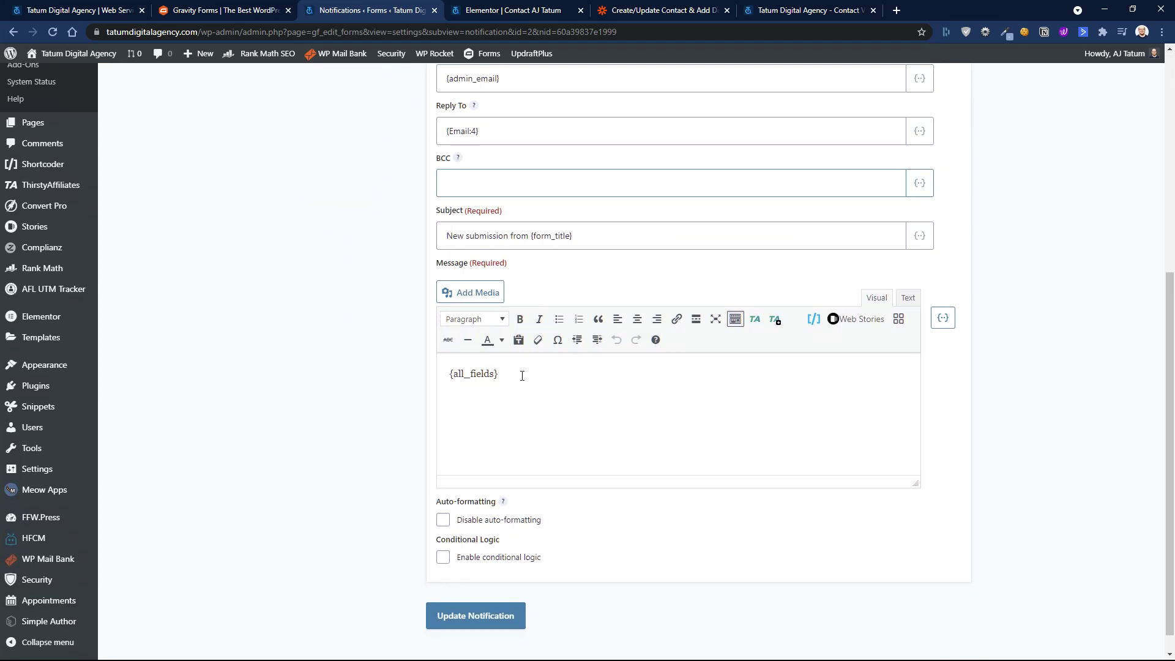
scroll(435, 375, up, 5)
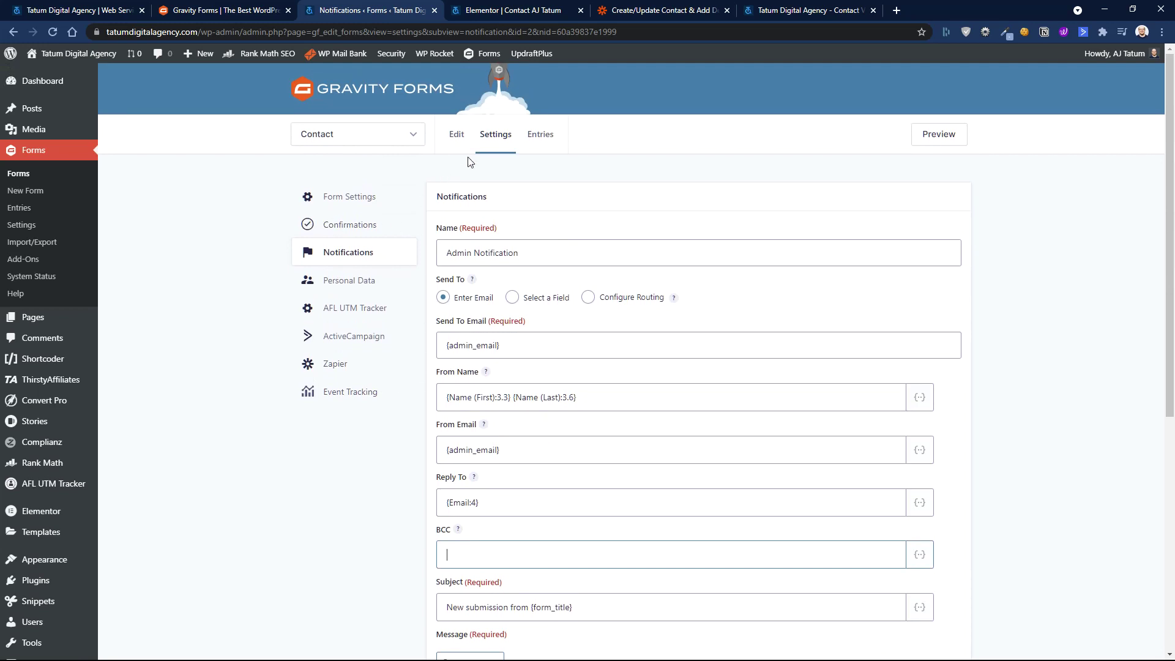
Open the Contact form's Confirmation Email notification and review its recipient field, sender, subject and message.
mouse_move(493, 140)
click(517, 223)
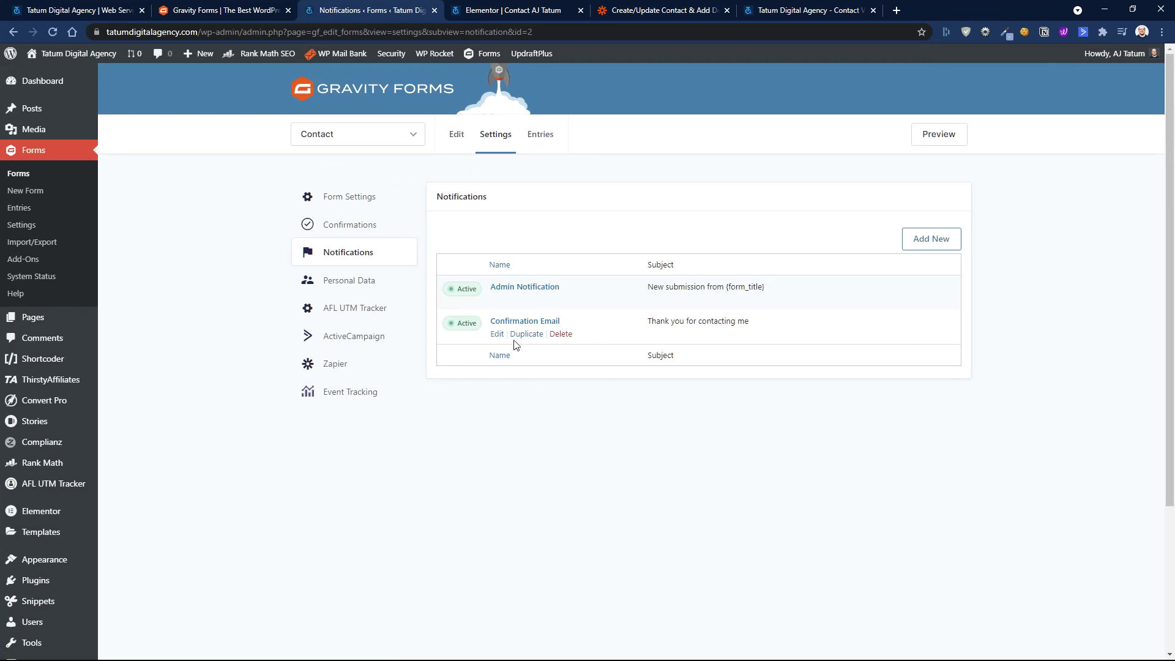
click(496, 335)
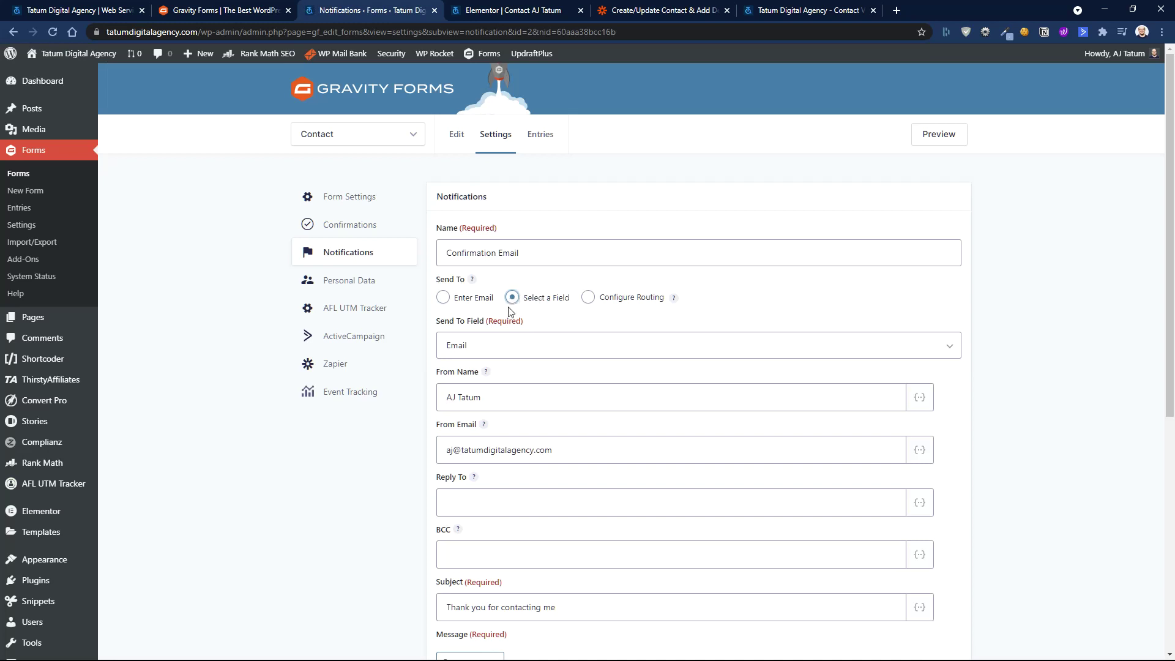
click(487, 347)
click(487, 347)
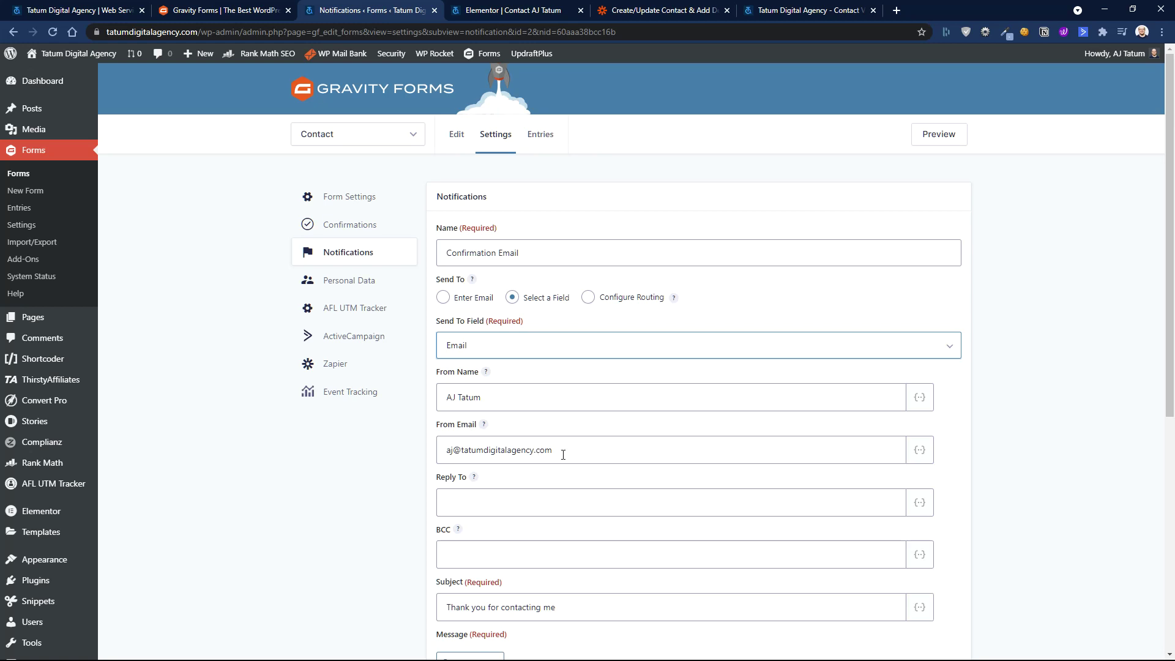
scroll(563, 455, down, 2)
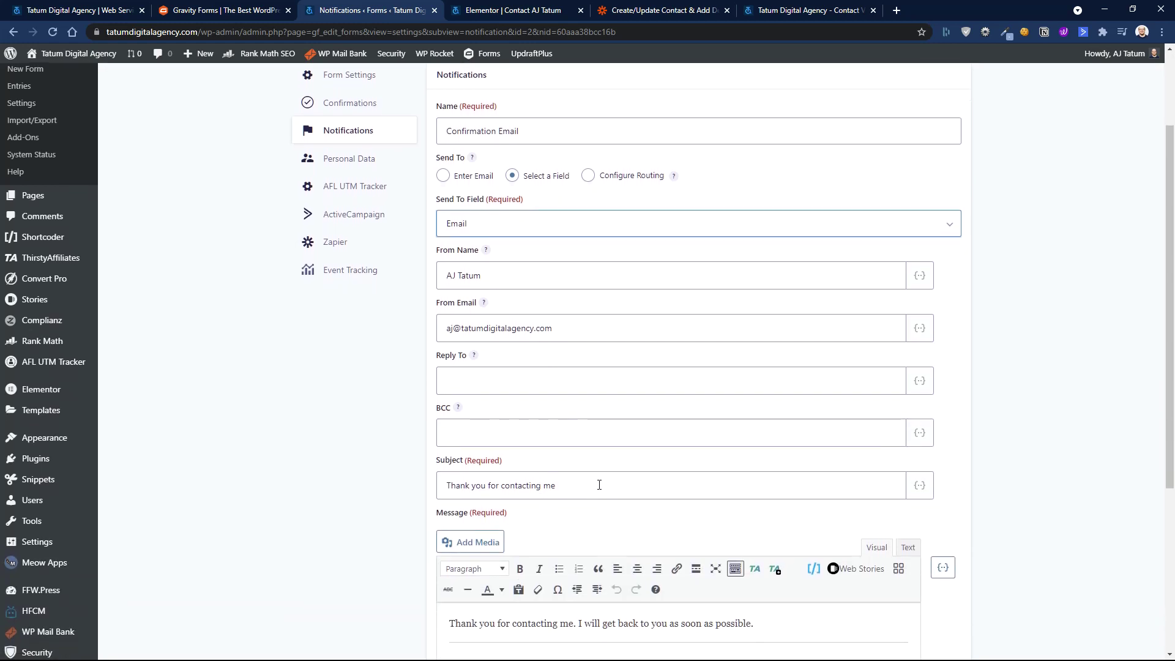
scroll(561, 475, down, 2)
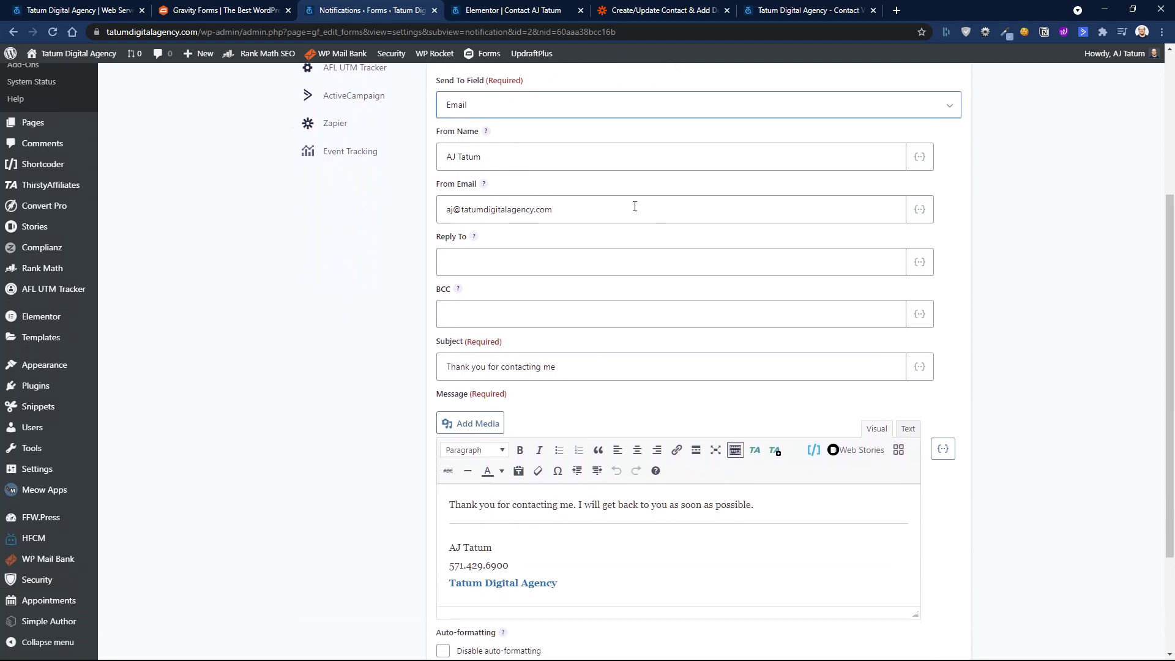
scroll(635, 206, up, 4)
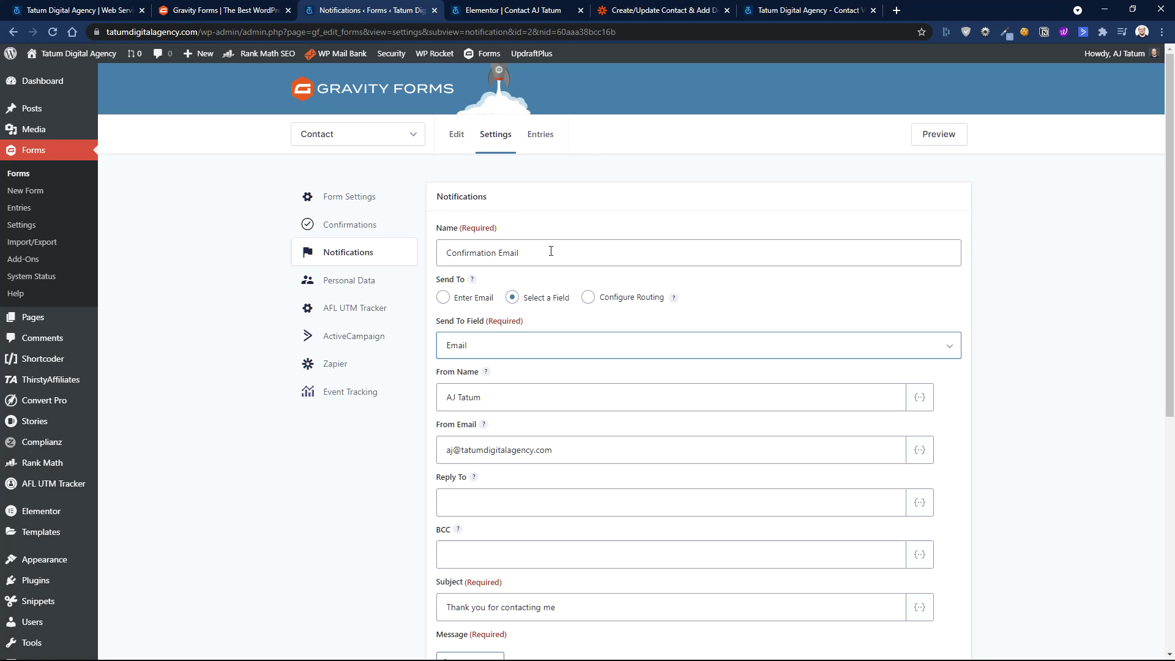
Configure routing so the Confirmation Email goes to a specific email address if Business Name is Tatum Inc.
click(588, 297)
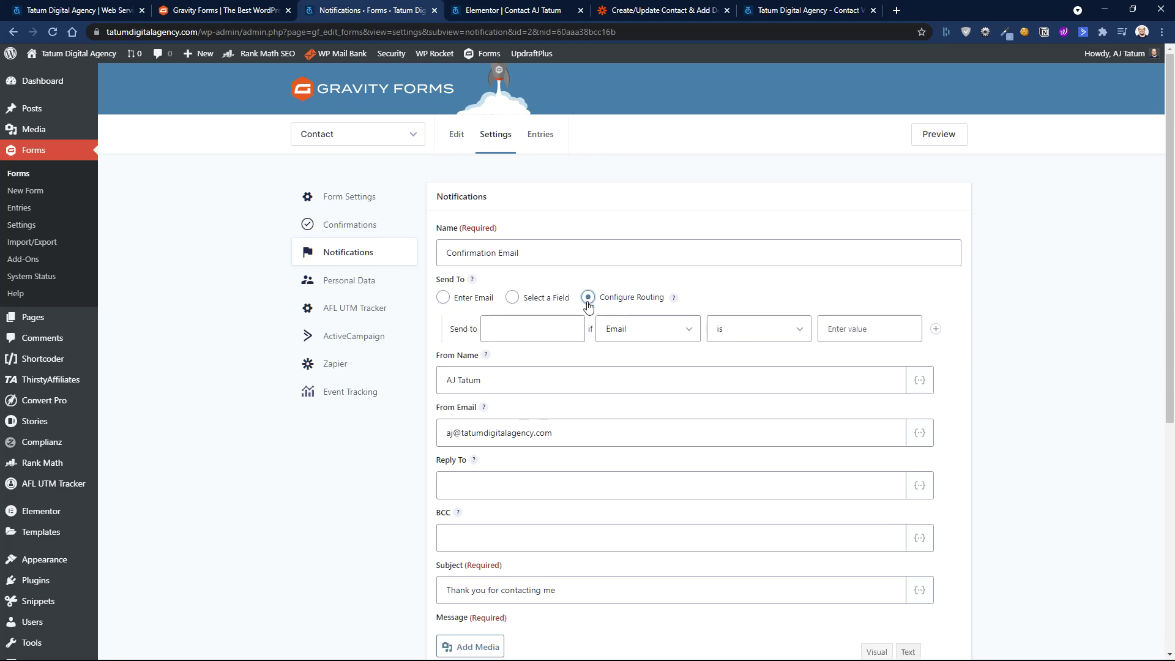
click(543, 329)
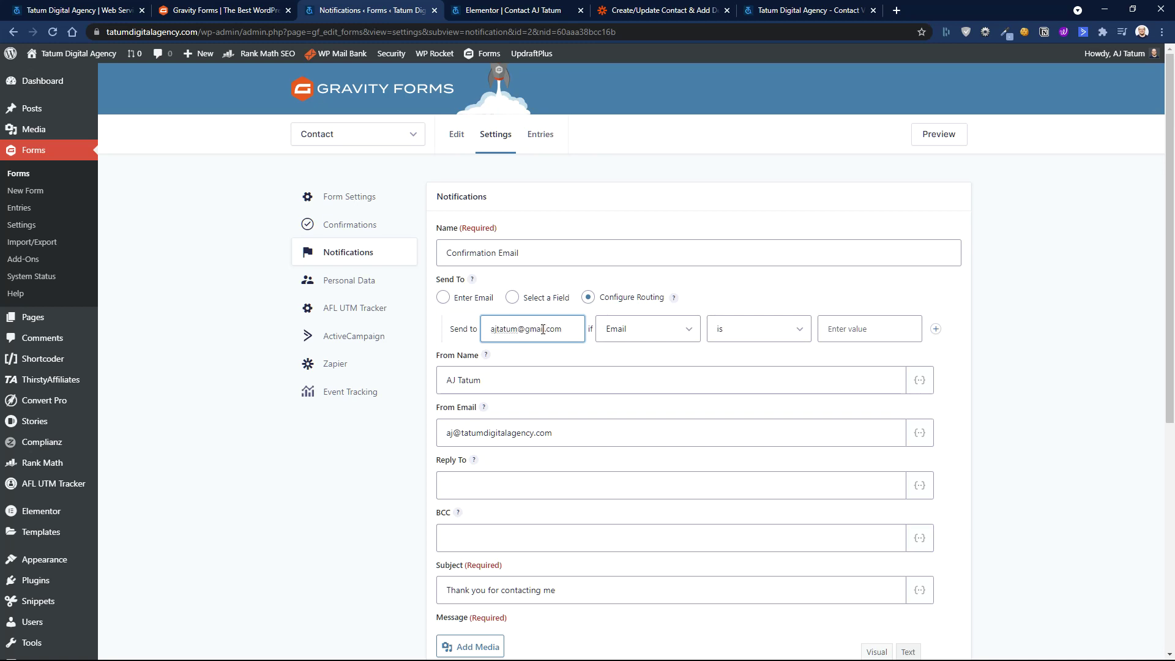
click(642, 331)
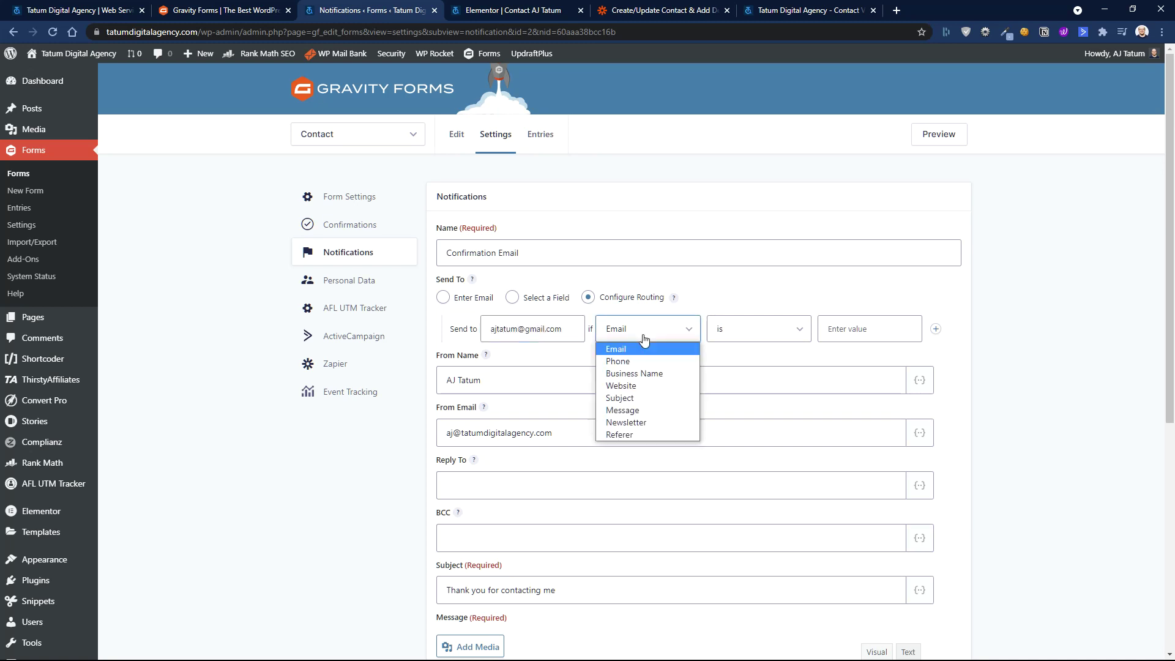
click(643, 372)
click(849, 329)
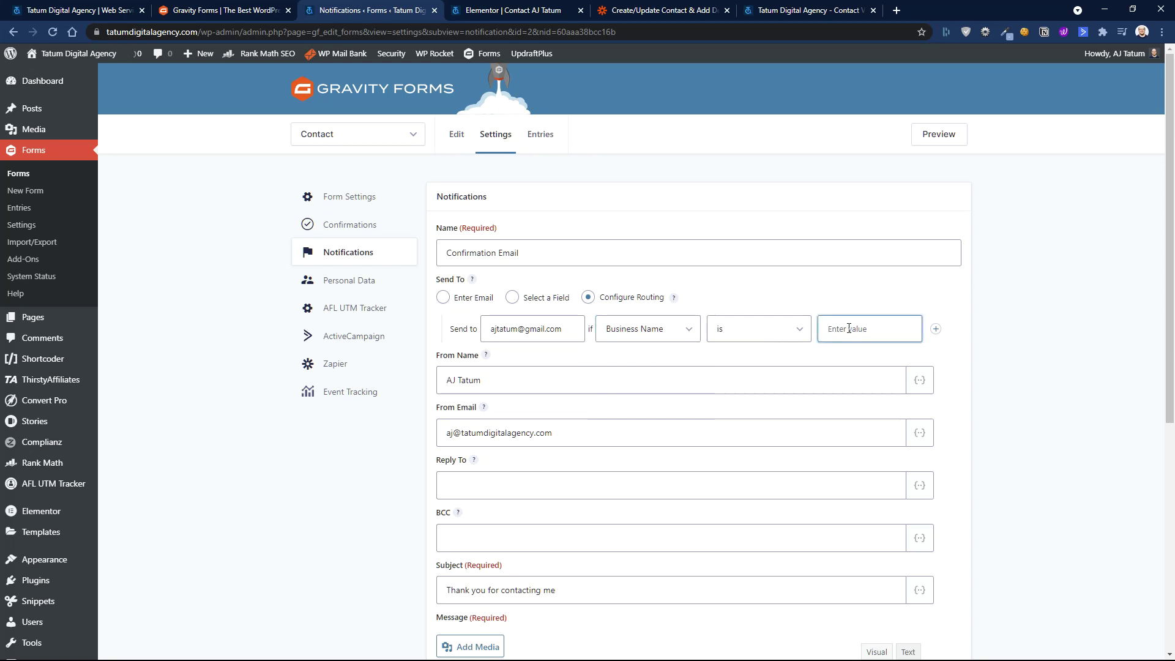
text(Tatum Inc)
Add a second, empty routing rule below the Business Name rule and remove it.
click(959, 310)
click(936, 329)
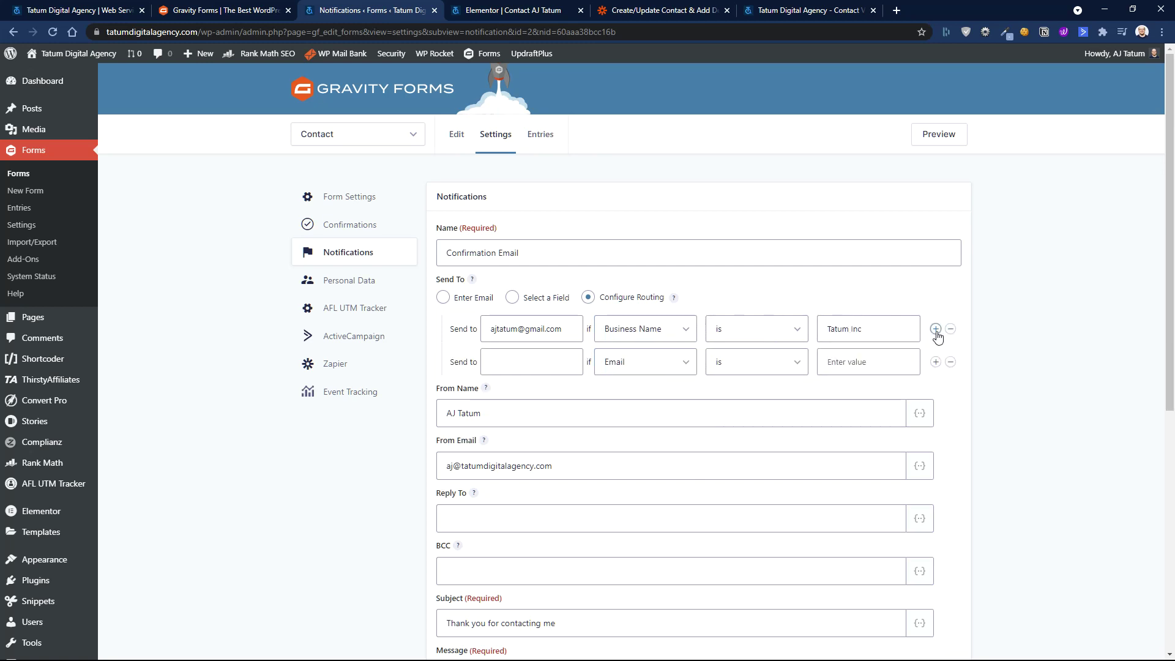
click(951, 361)
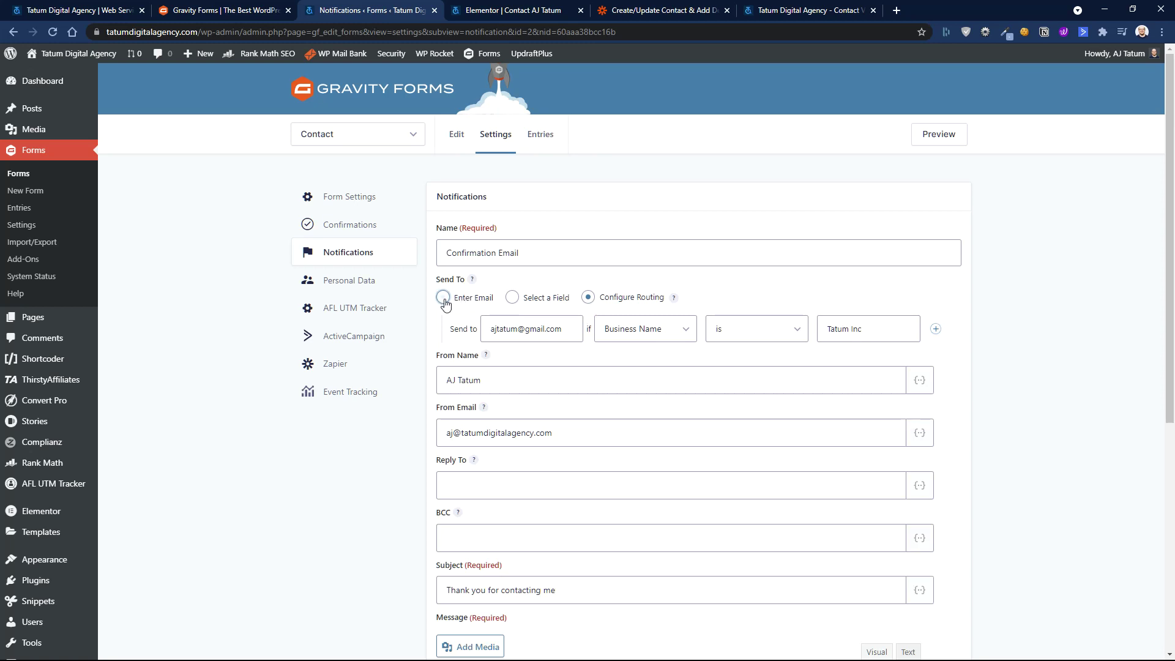
Switch the Confirmation Email's recipient type to Enter Email and return to the notifications list, discarding the unsaved changes.
click(443, 298)
scroll(492, 318, down, 6)
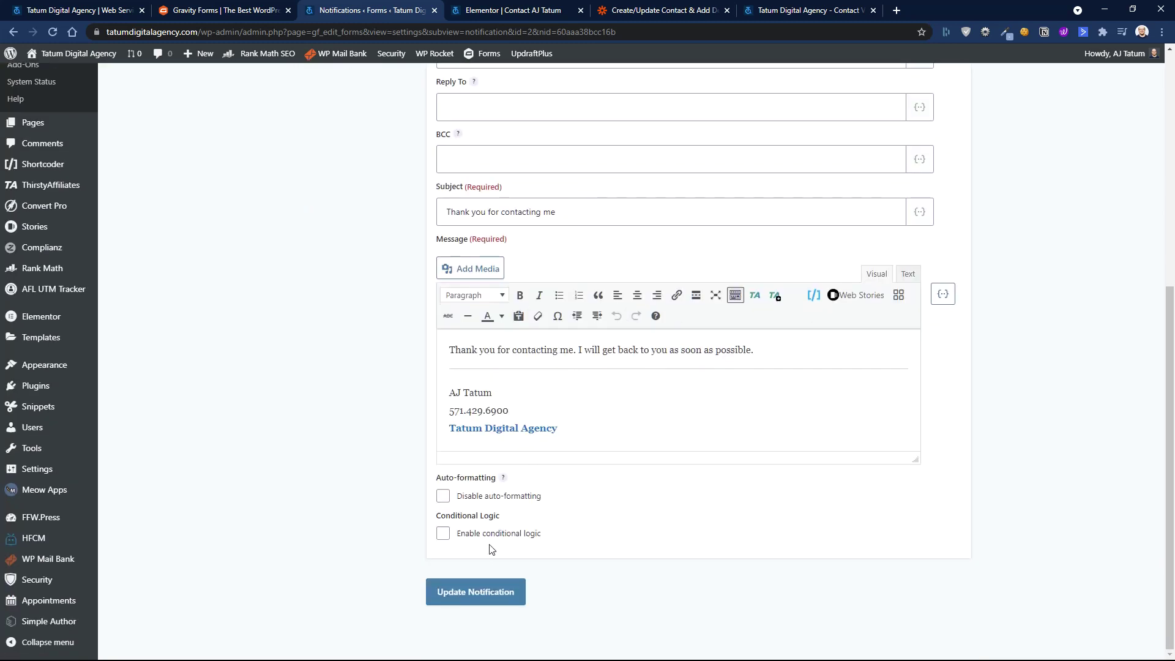
scroll(659, 316, up, 3)
scroll(660, 315, up, 3)
click(383, 251)
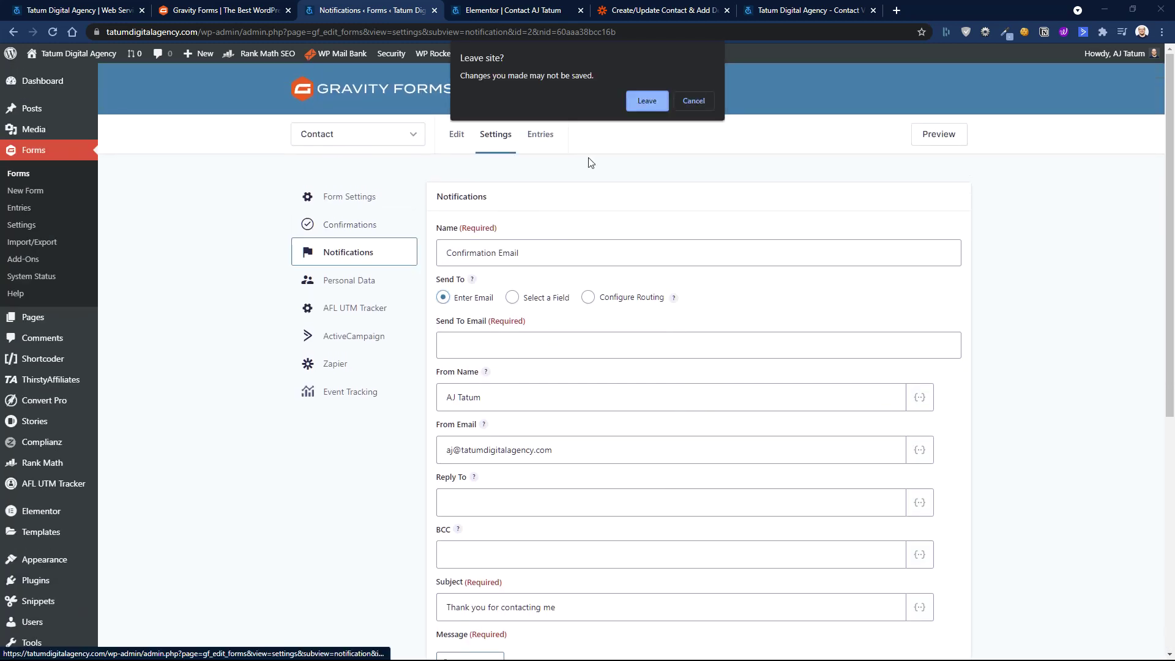
click(648, 100)
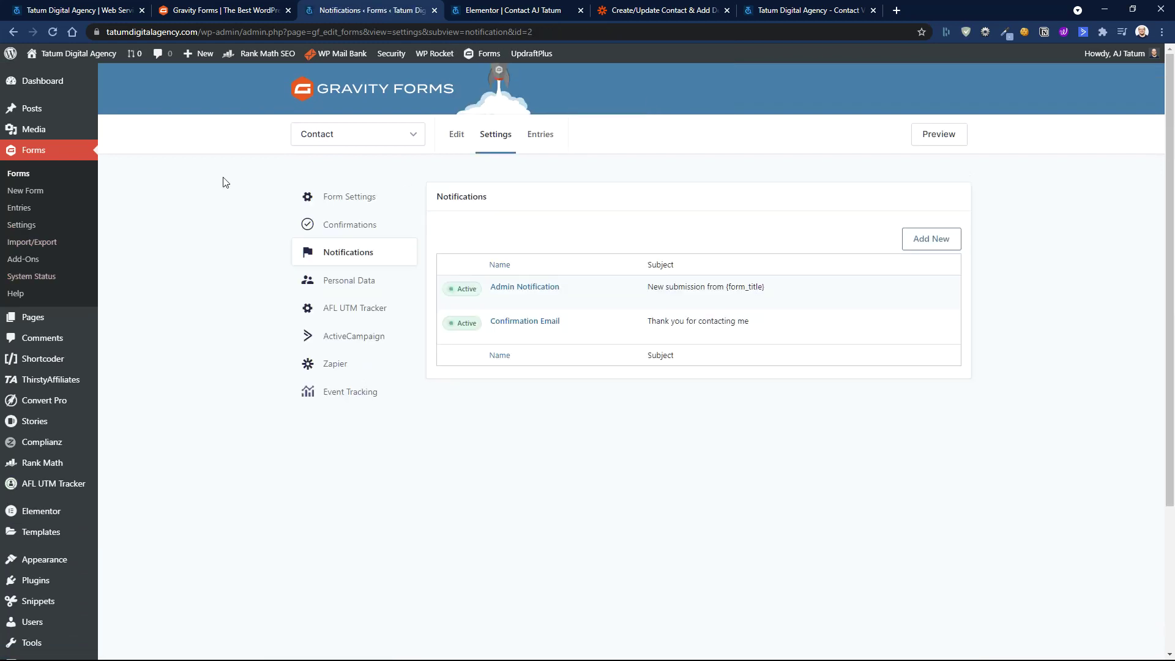
Open the Contact form in the form editor, select the Business Name field and look over the form's fields.
click(419, 135)
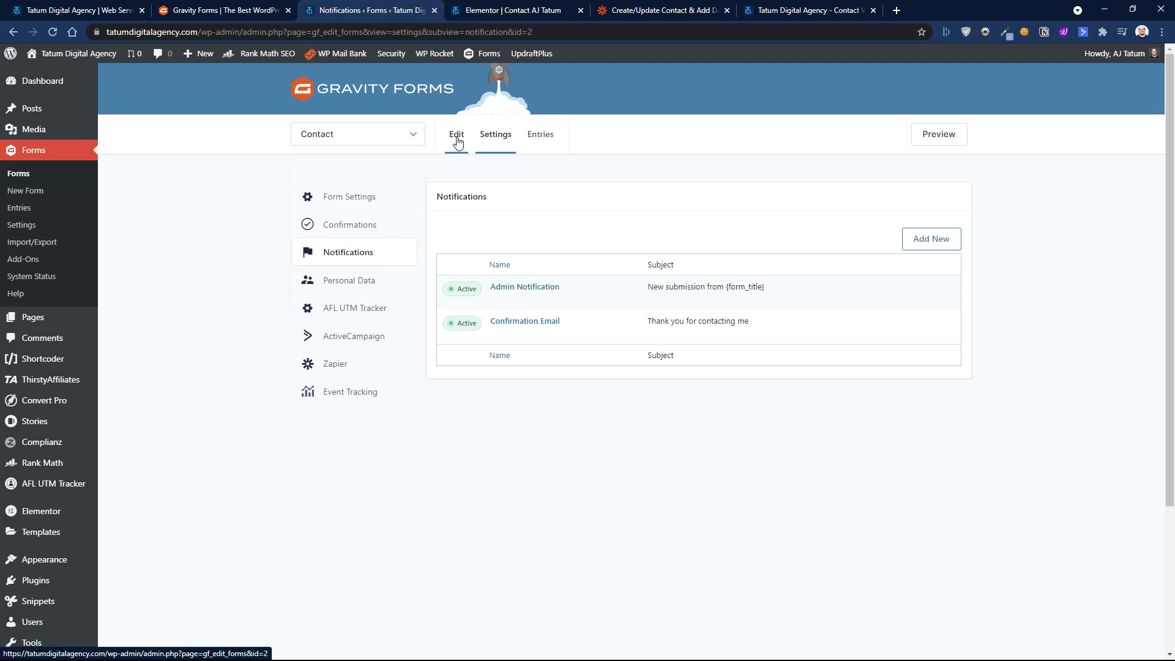
click(457, 140)
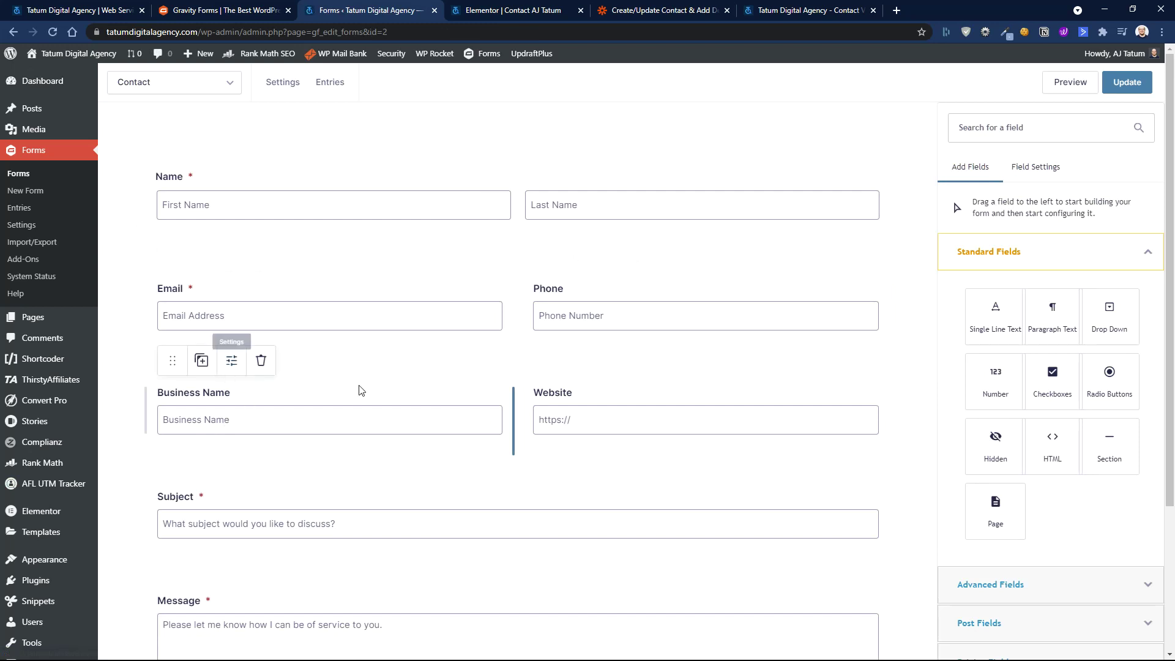
click(367, 399)
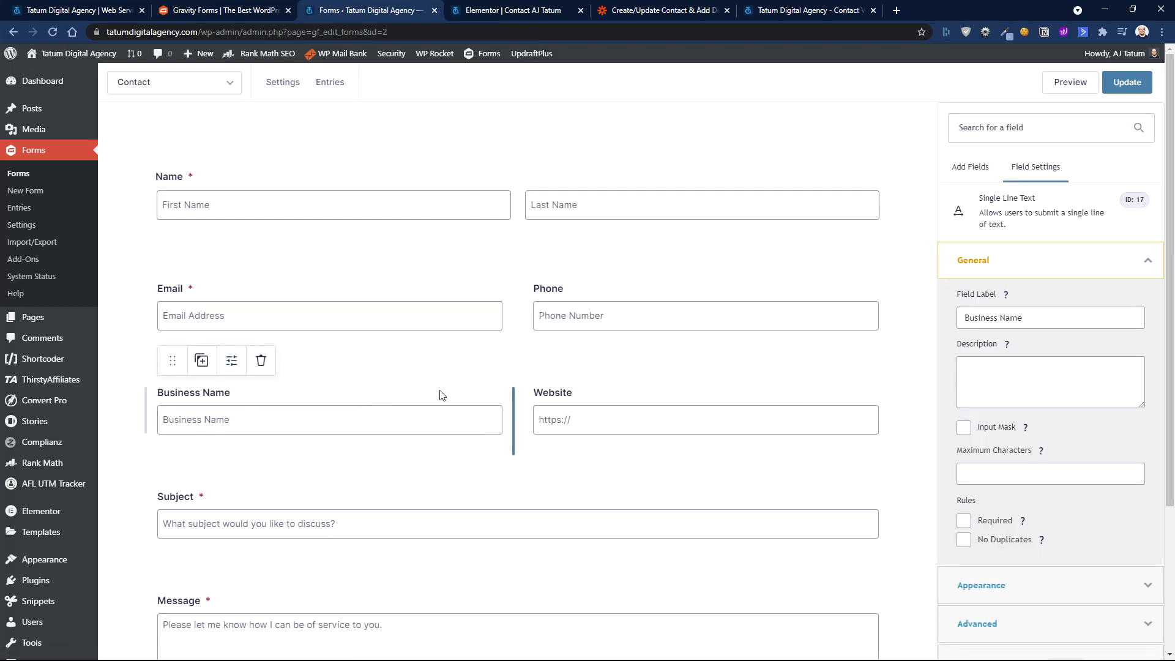
scroll(442, 395, down, 7)
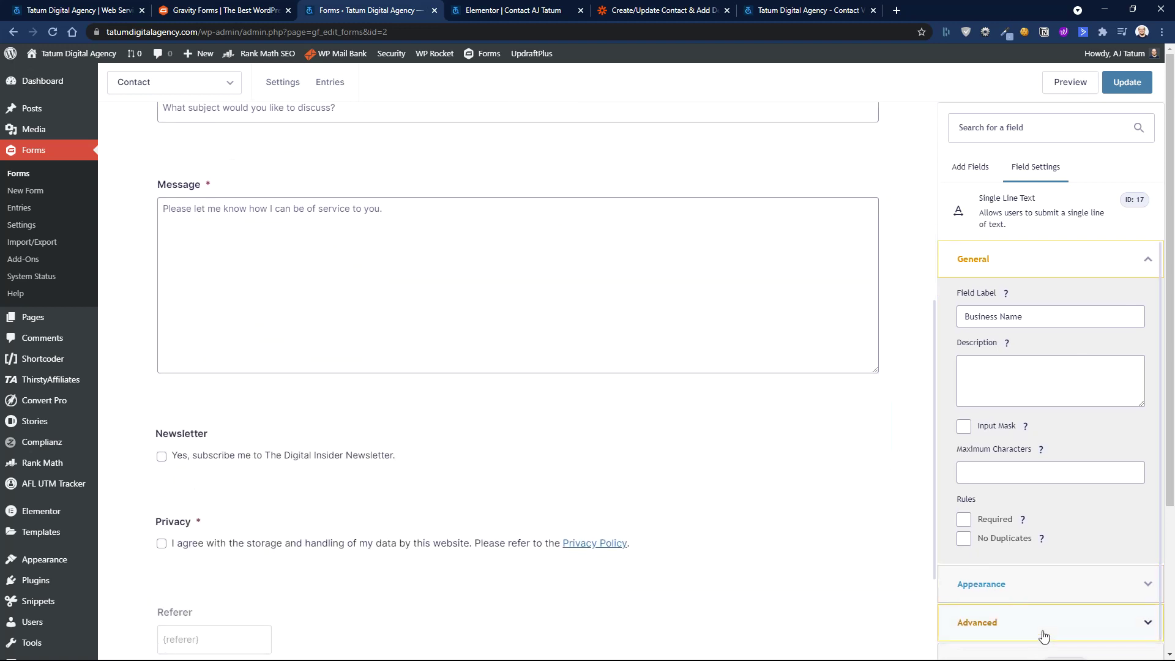
scroll(808, 415, up, 6)
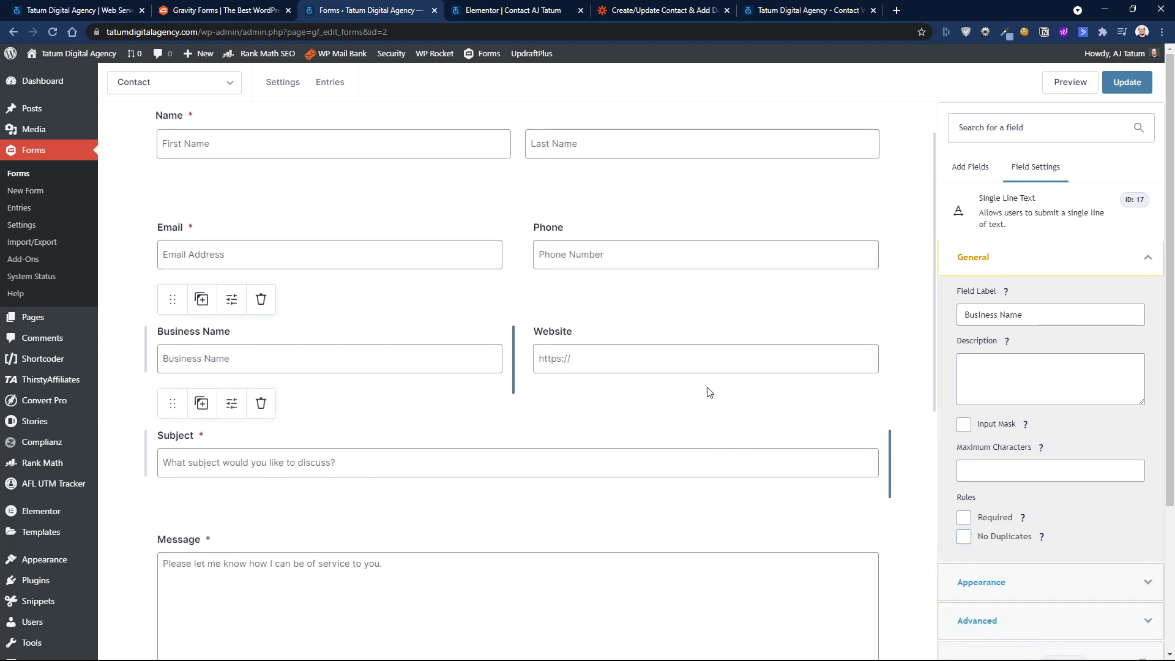
Open the Conditional Logic configuration for the Business Name field.
click(994, 622)
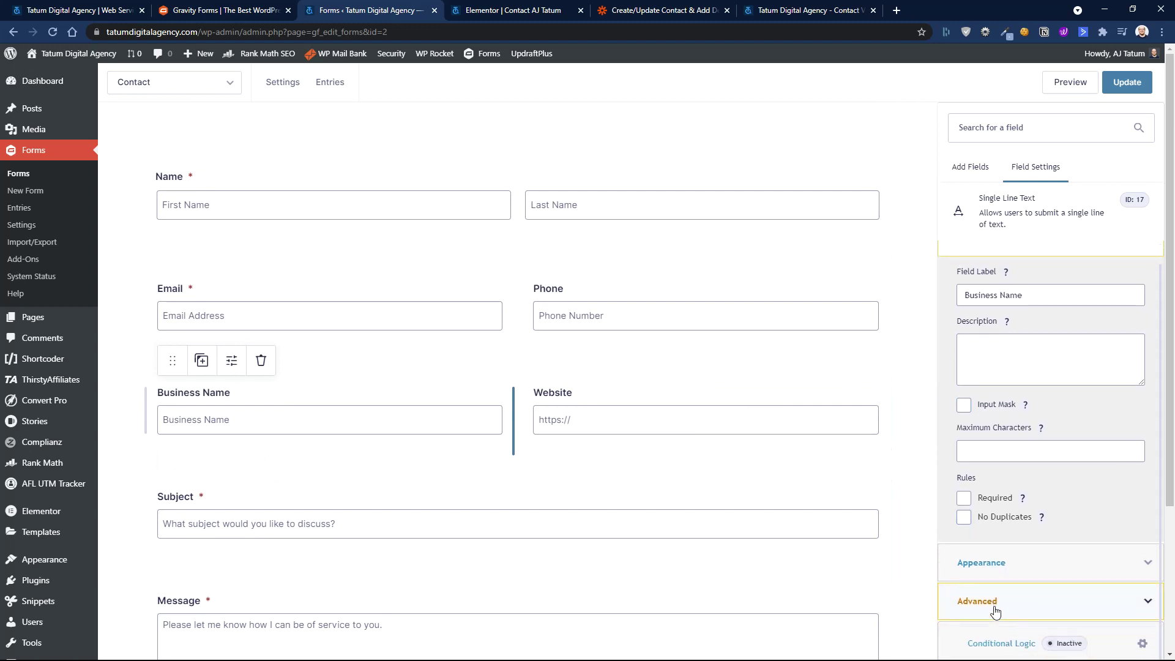
click(979, 640)
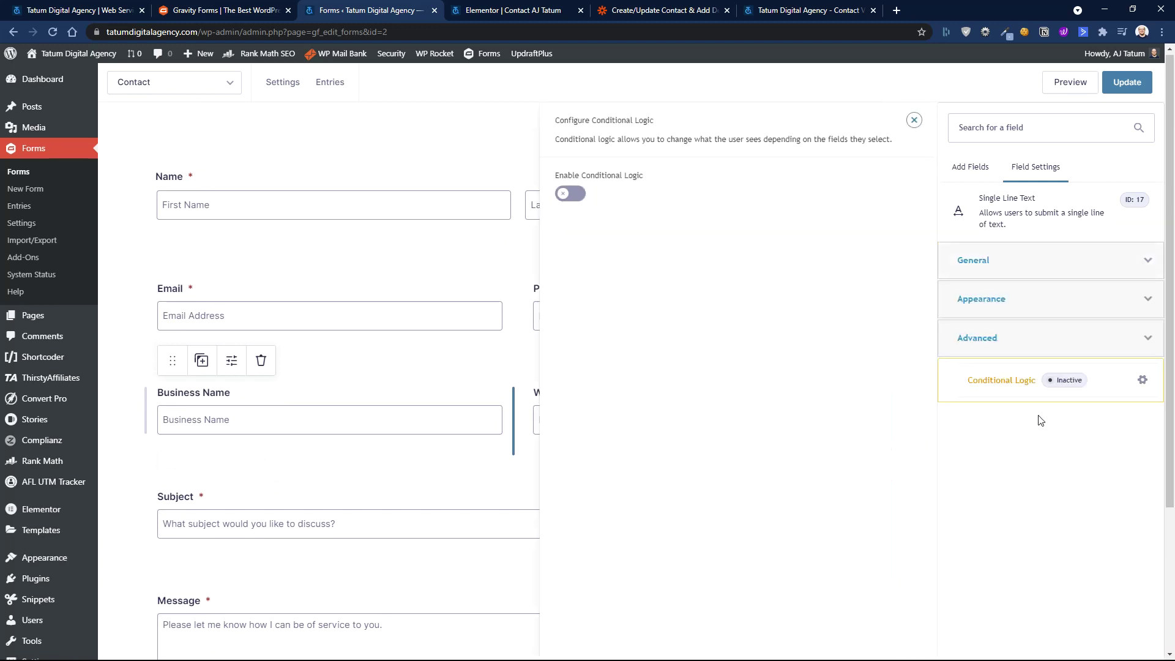
click(1039, 387)
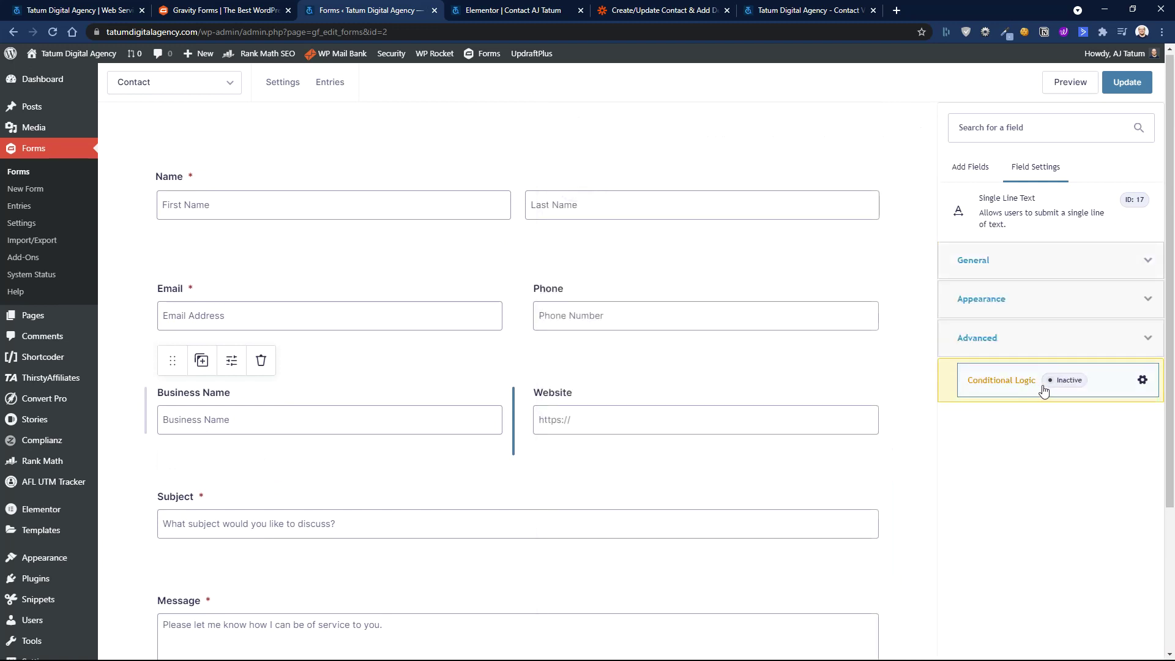
click(1142, 380)
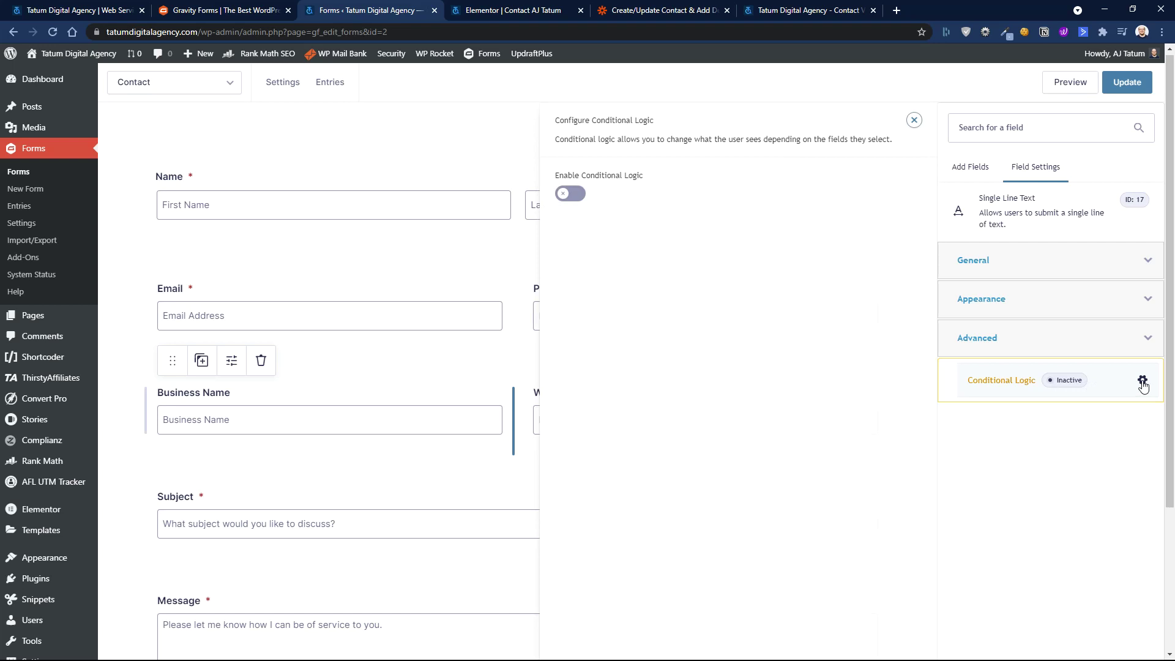
Try out conditional logic that shows the Business Name field based on an Email "is" rule, and disable it.
click(571, 196)
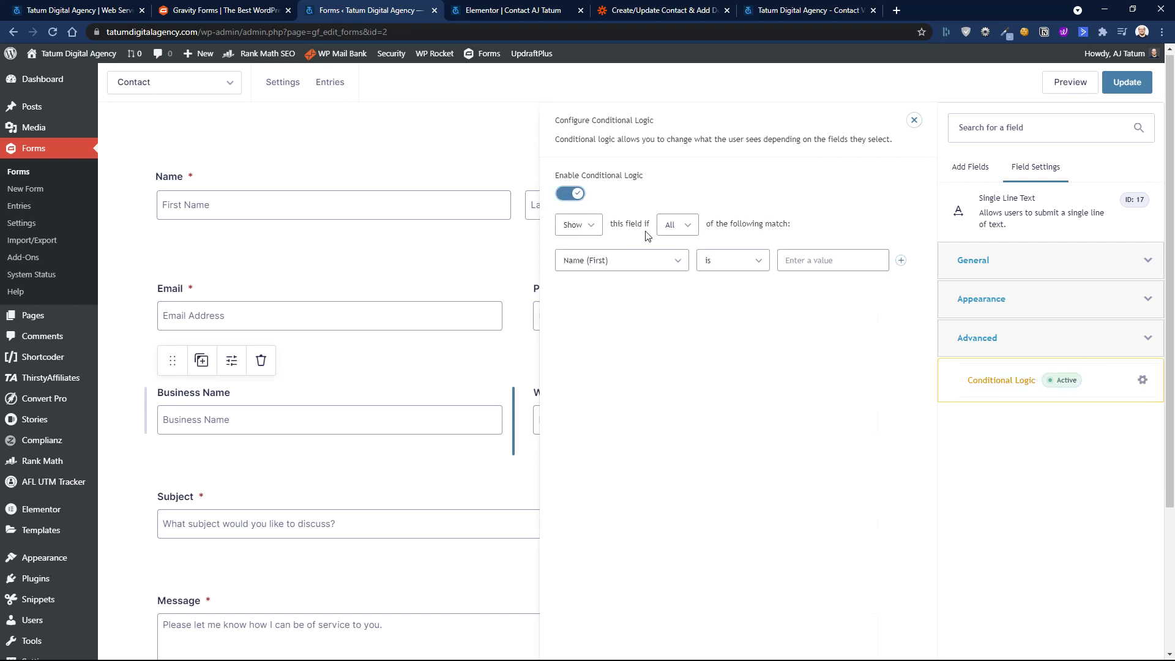
click(623, 270)
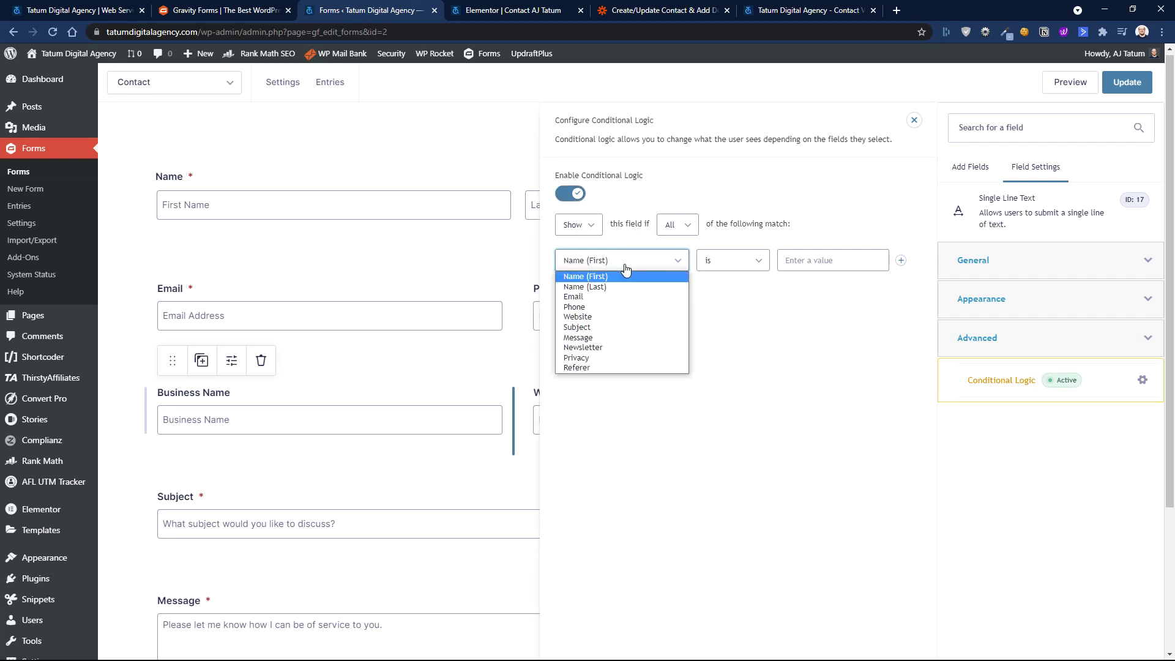
click(593, 298)
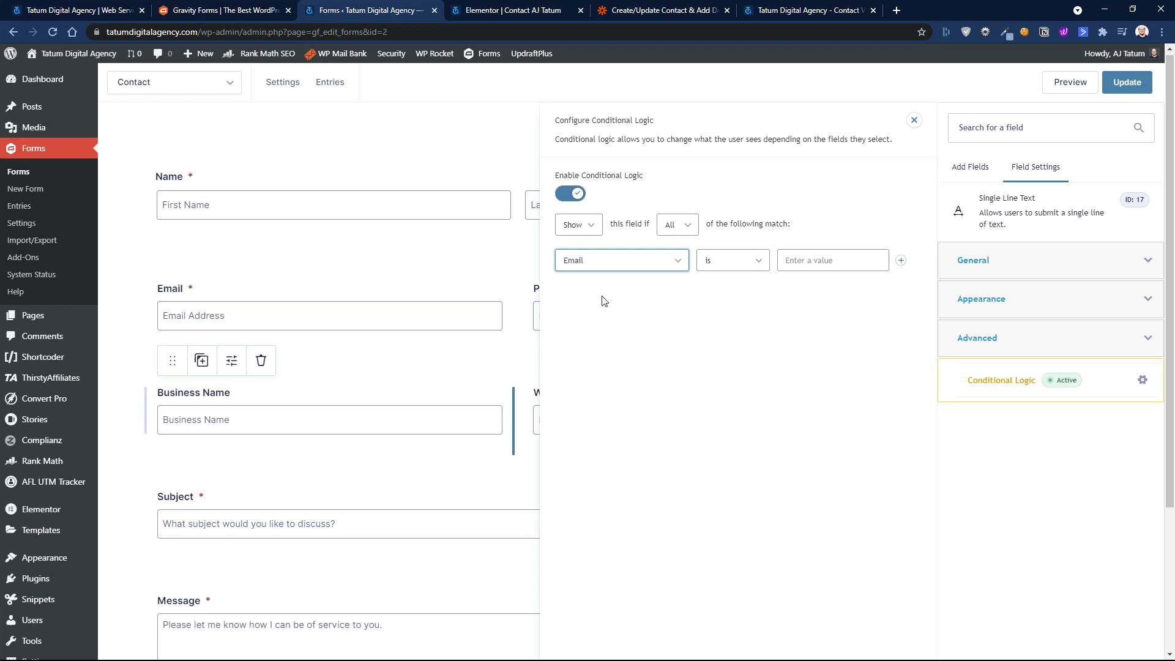
click(730, 268)
click(735, 265)
click(838, 262)
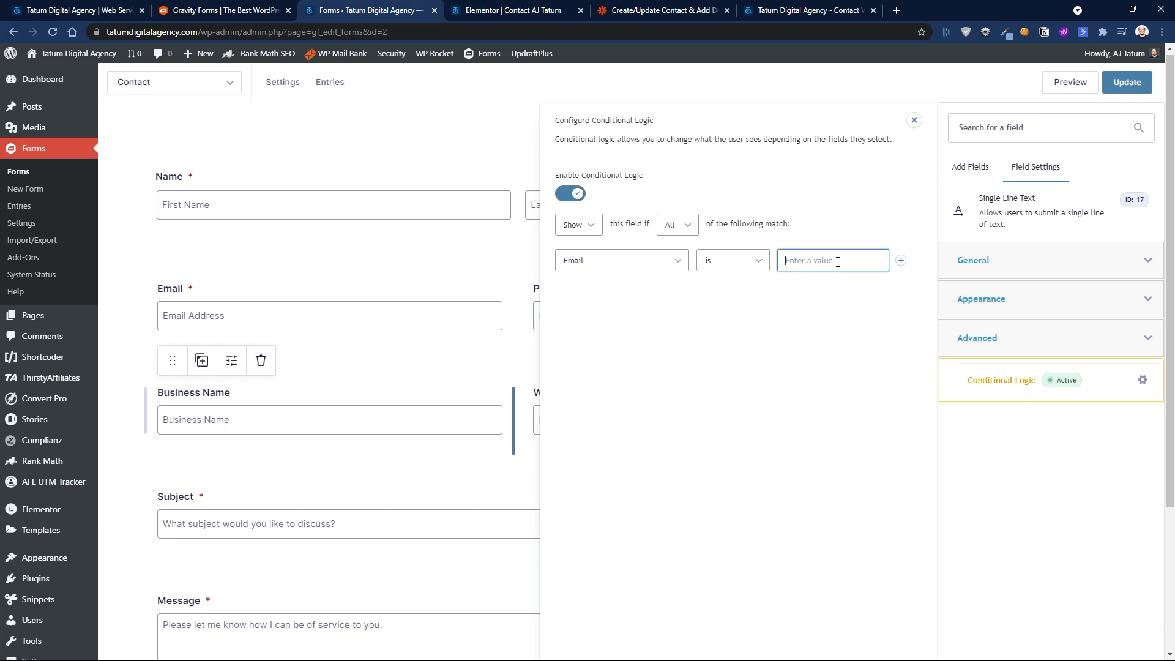
click(571, 194)
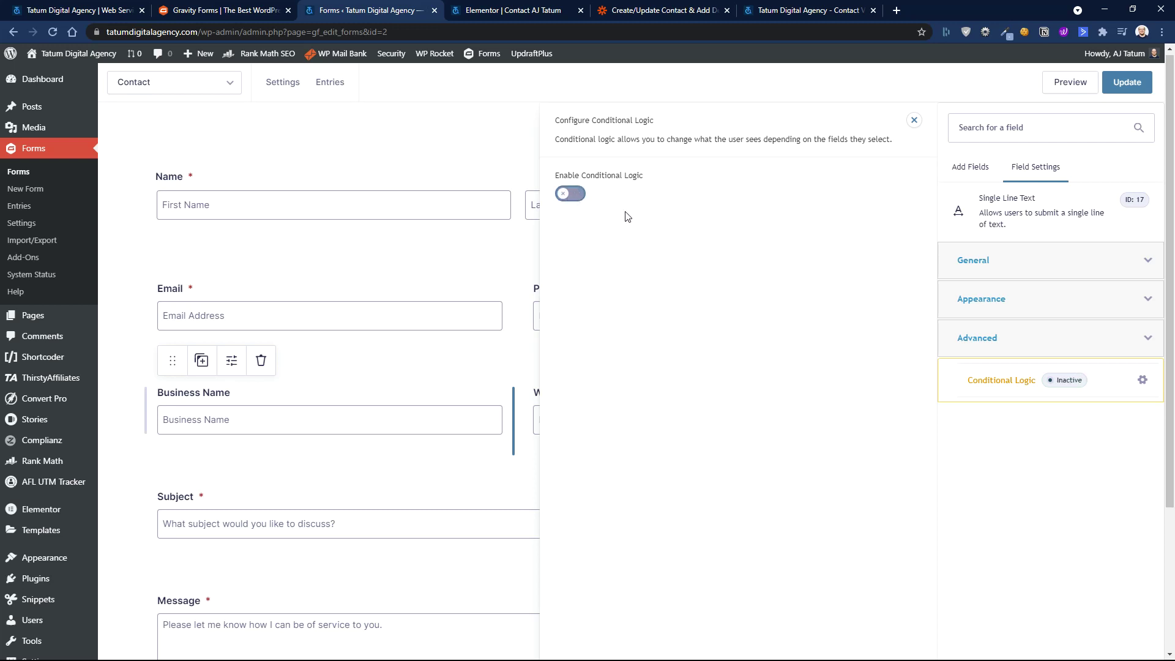
Close the Business Name field's conditional logic configuration and browse the official Gravity Forms add-ons, from Stripe through the CRM integrations.
click(914, 120)
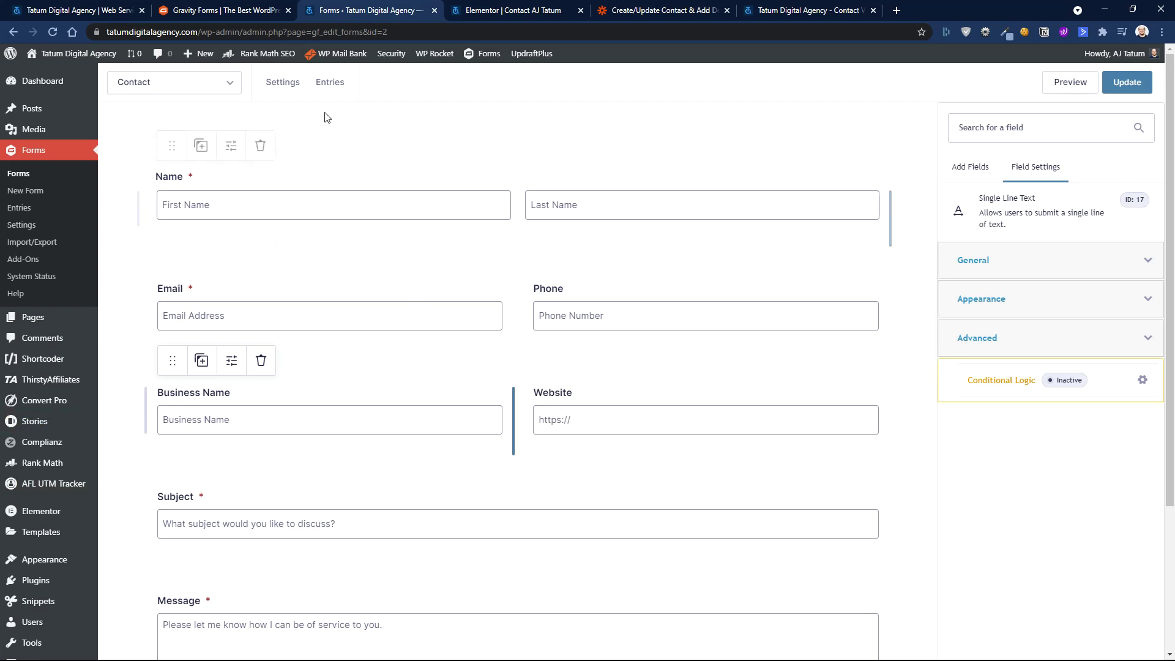
mouse_move(283, 92)
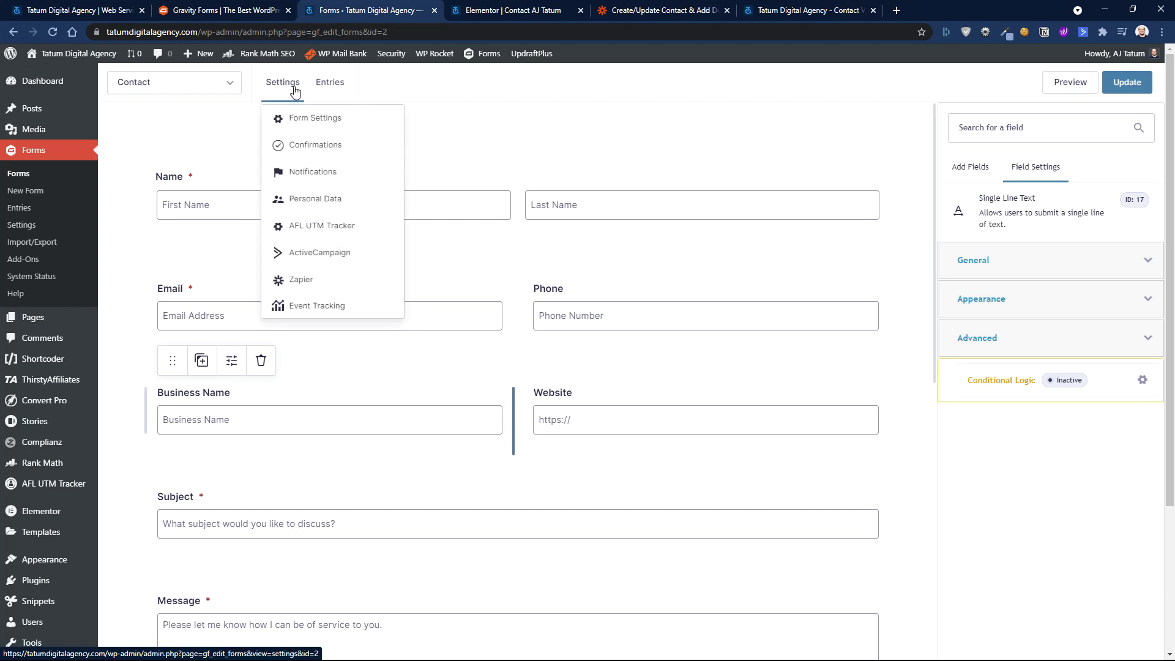
click(38, 233)
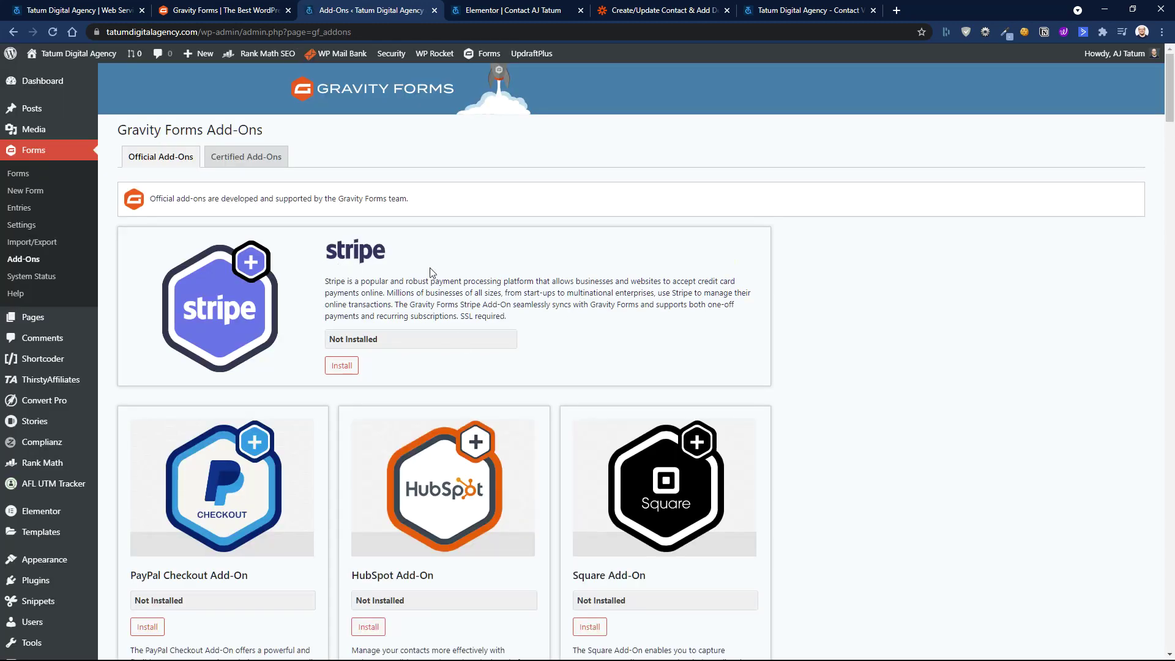
scroll(139, 414, down, 3)
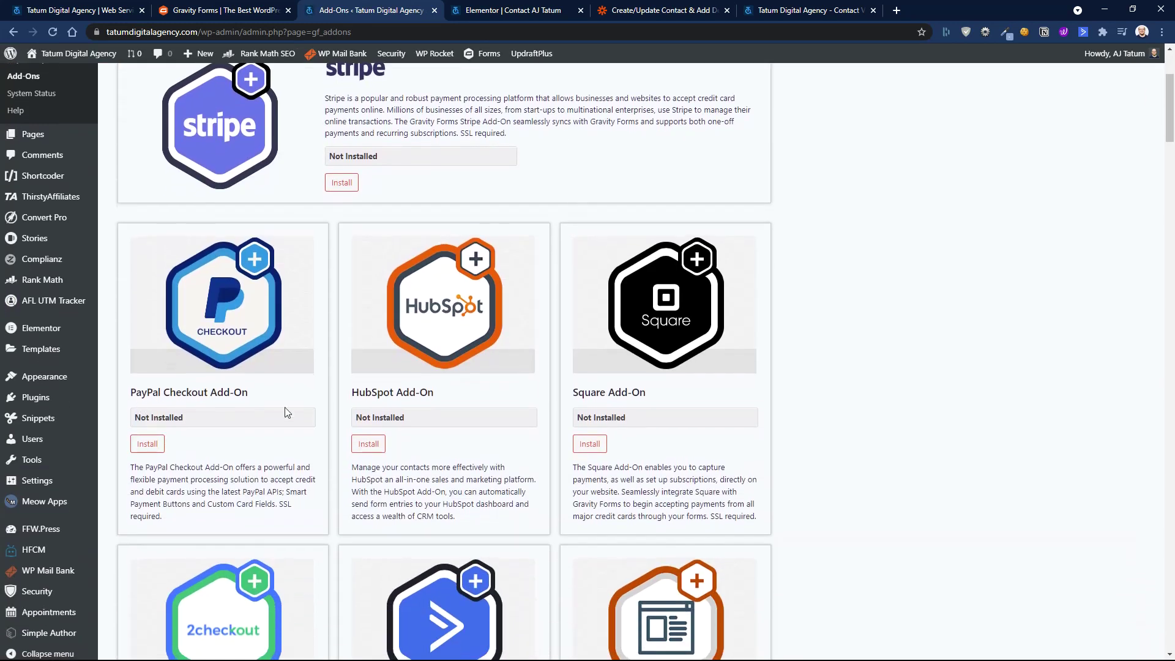
scroll(287, 412, down, 4)
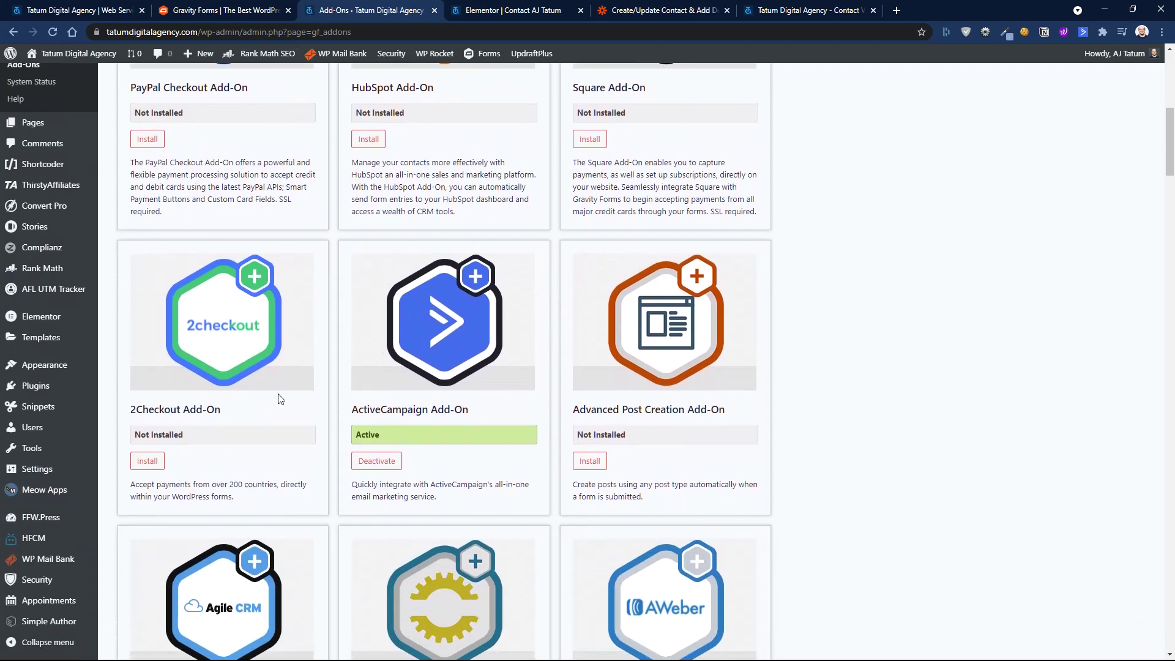
scroll(240, 402, up, 2)
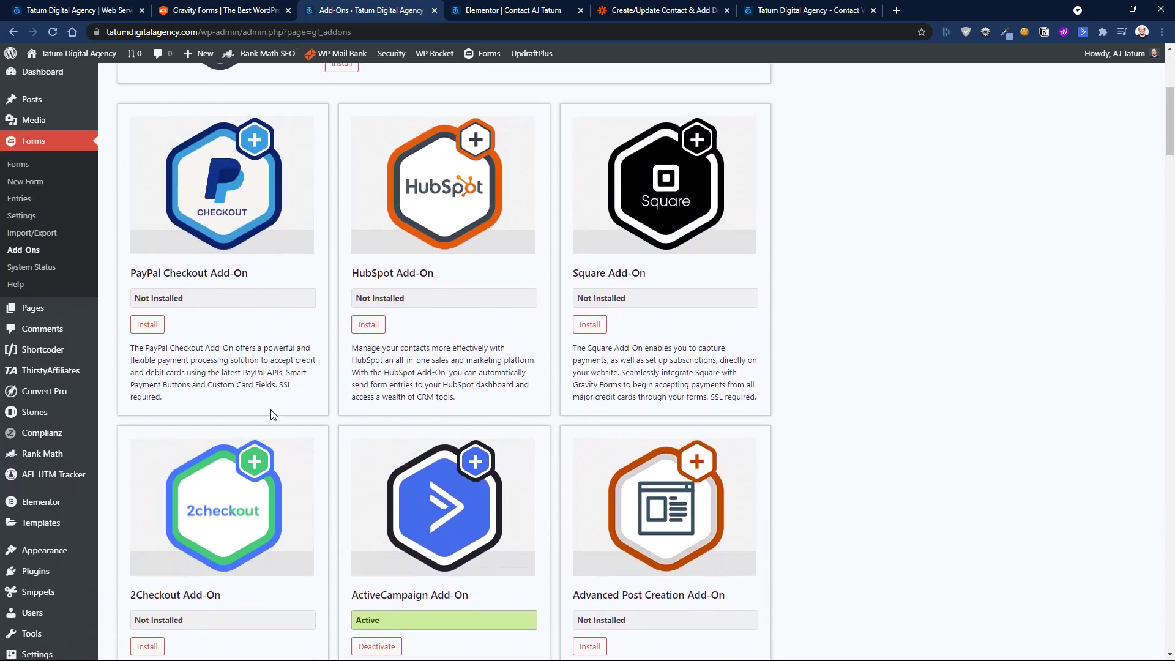
scroll(323, 427, down, 6)
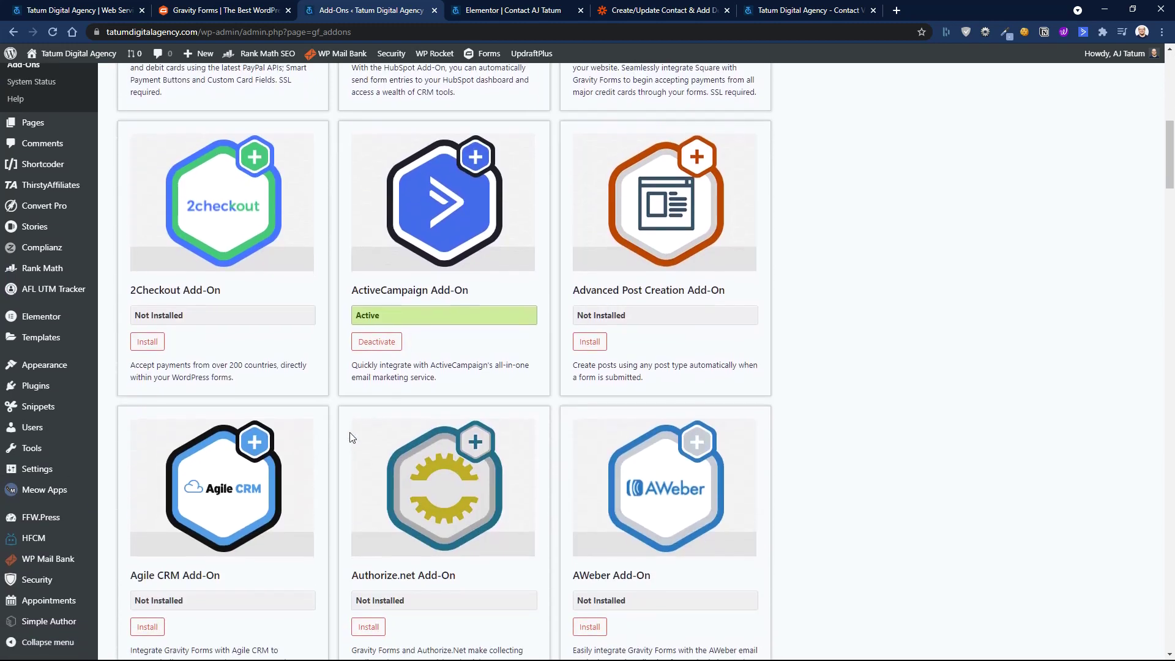
scroll(802, 432, down, 3)
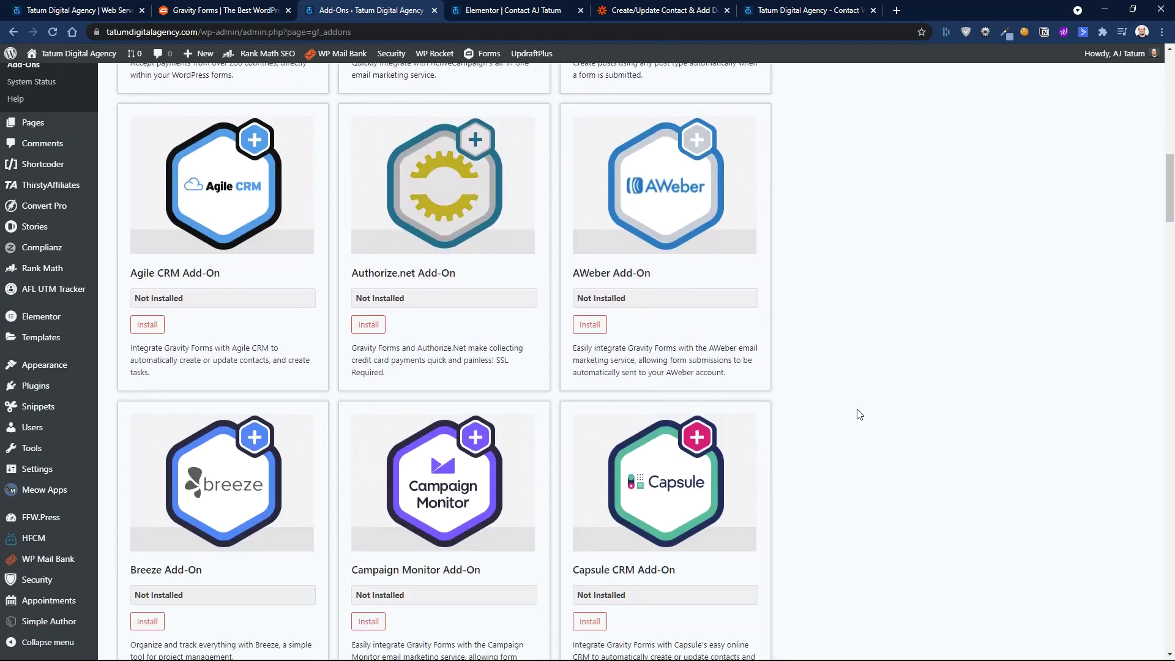
Search the add-ons page for "Authorize" to locate the Authorize.net add-on, and close the page search.
key(ctrl+f)
text(Autho)
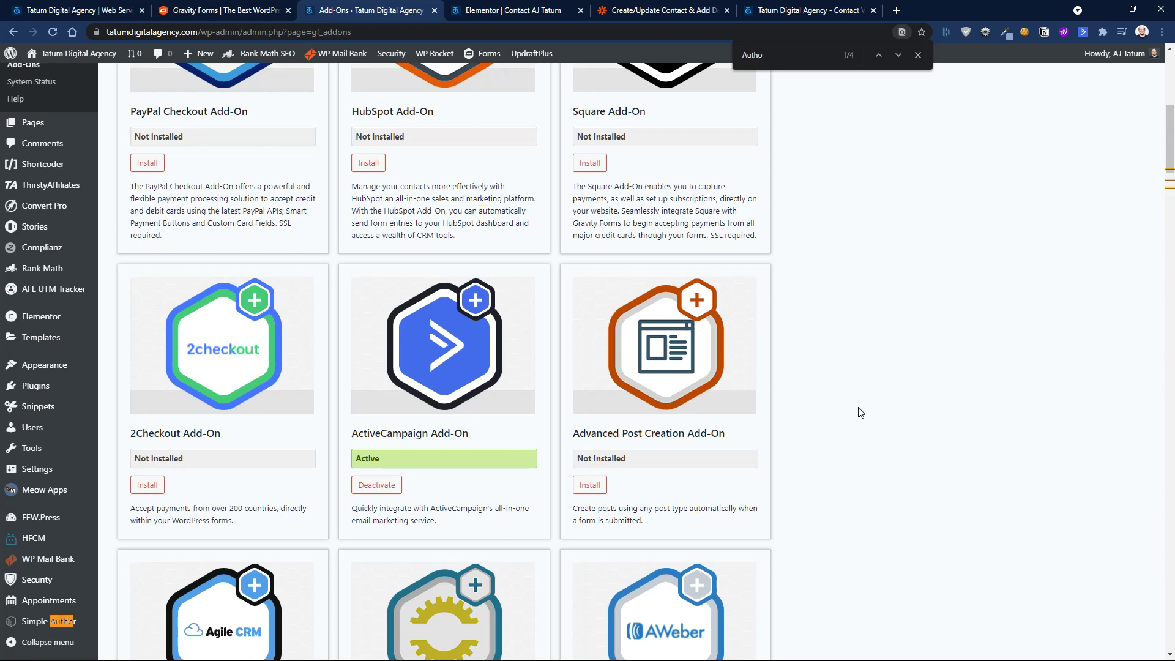
text(rize)
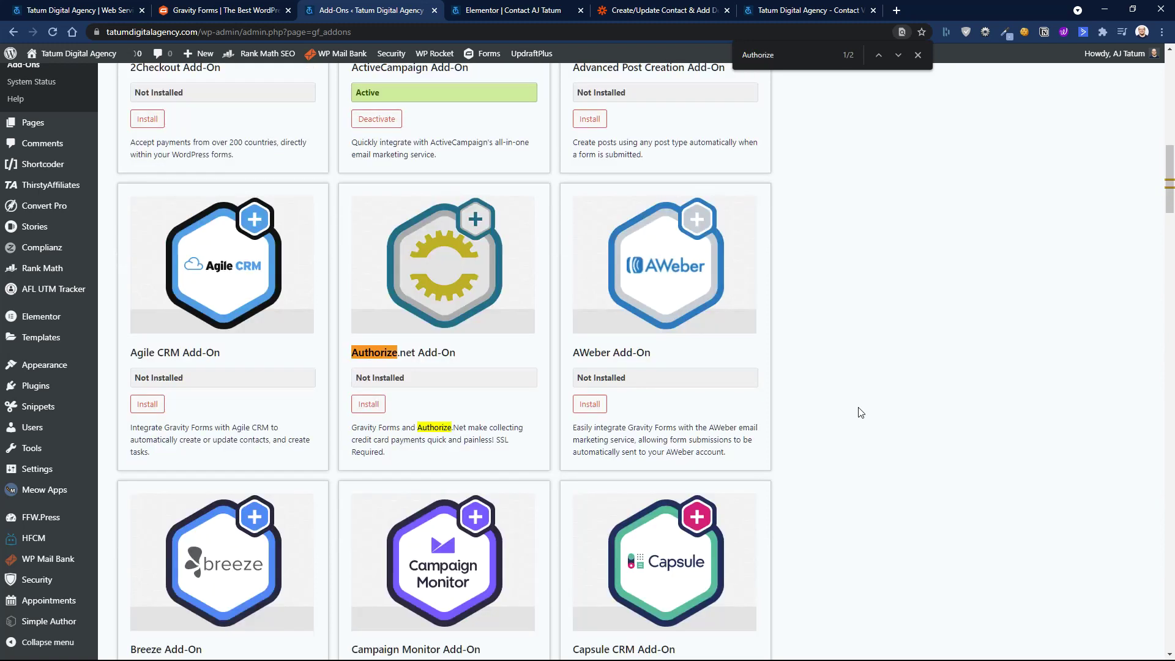
click(918, 55)
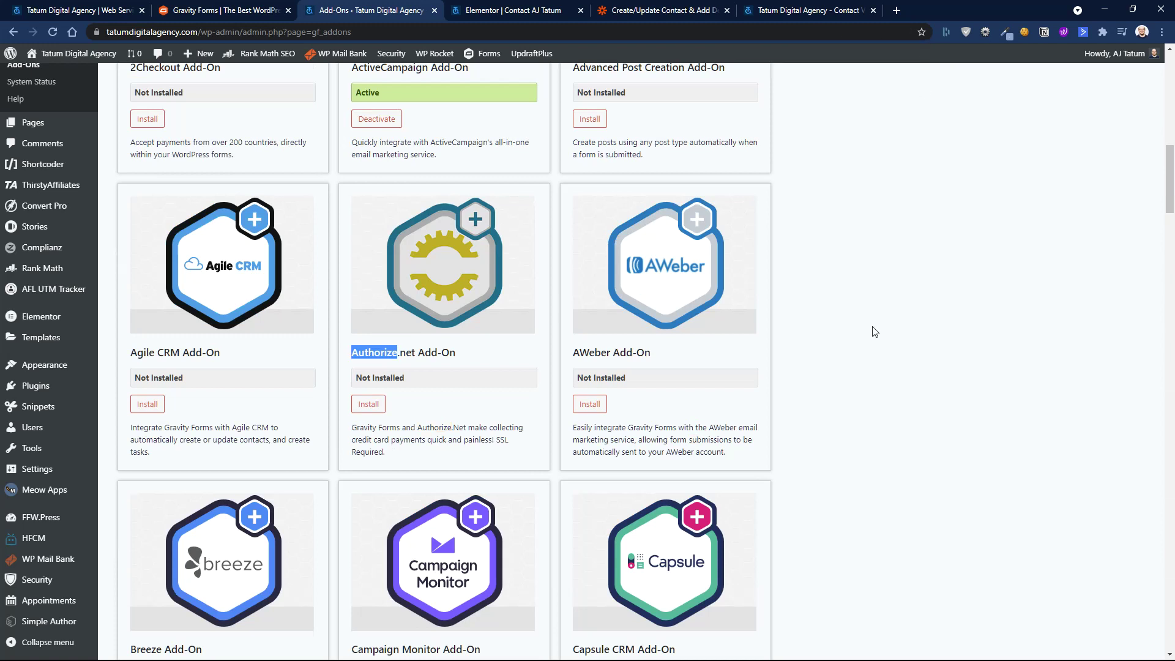
Open the Schedule Consultation form from the forms list and bring up its Default Confirmation for editing.
scroll(868, 349, up, 2)
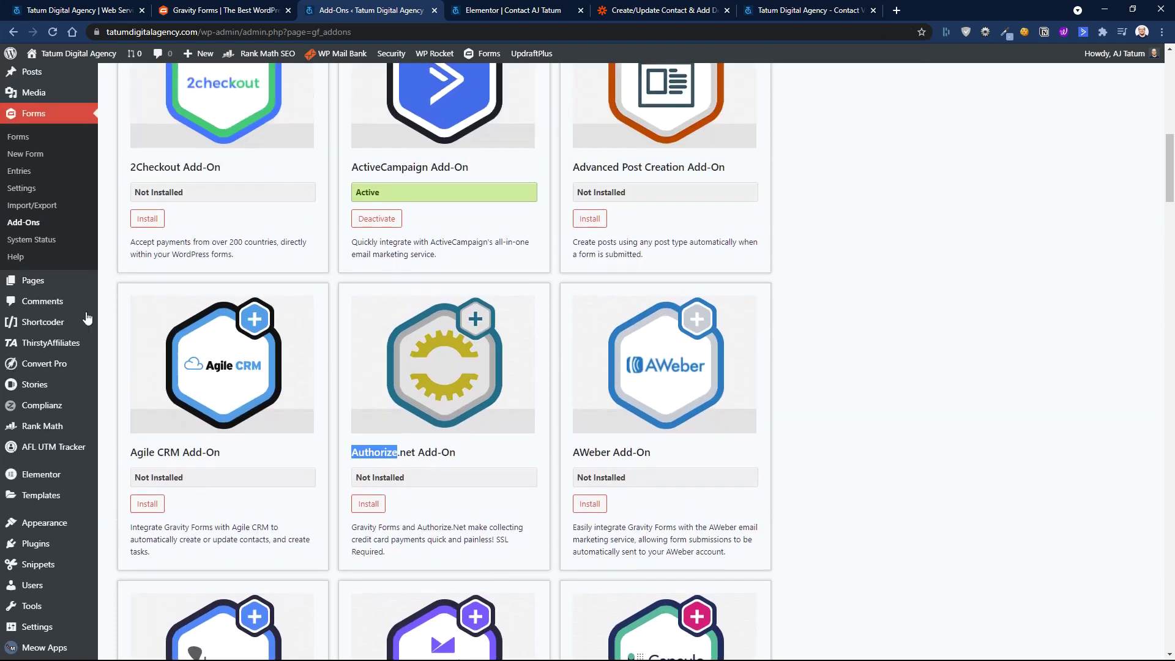
scroll(88, 317, up, 2)
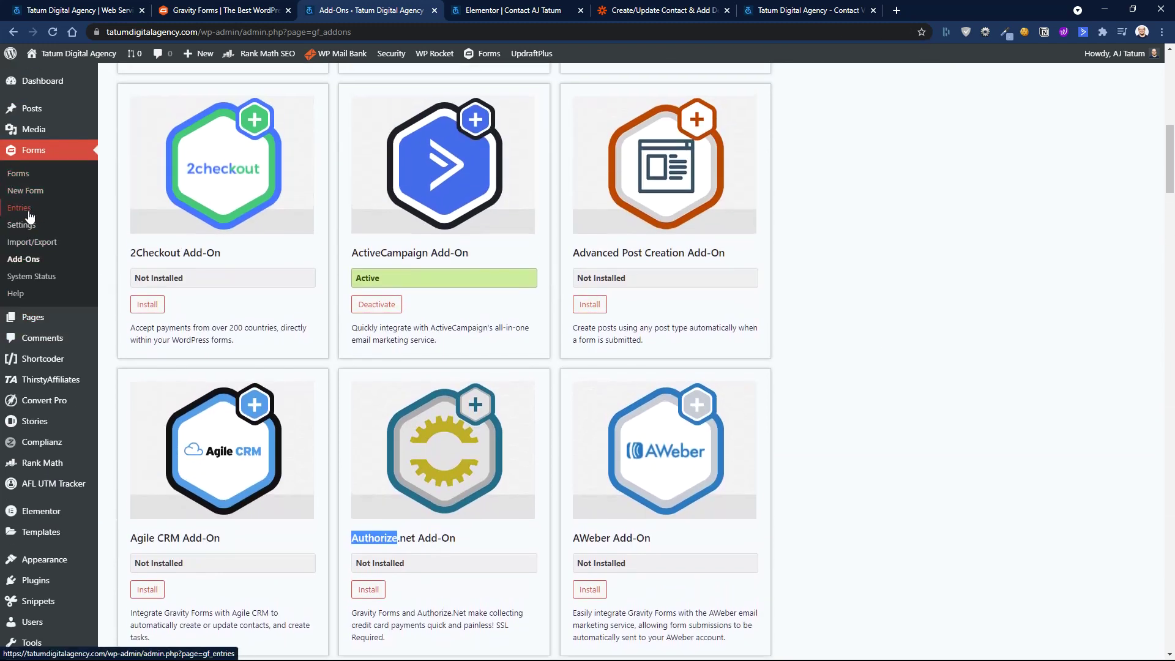
click(28, 176)
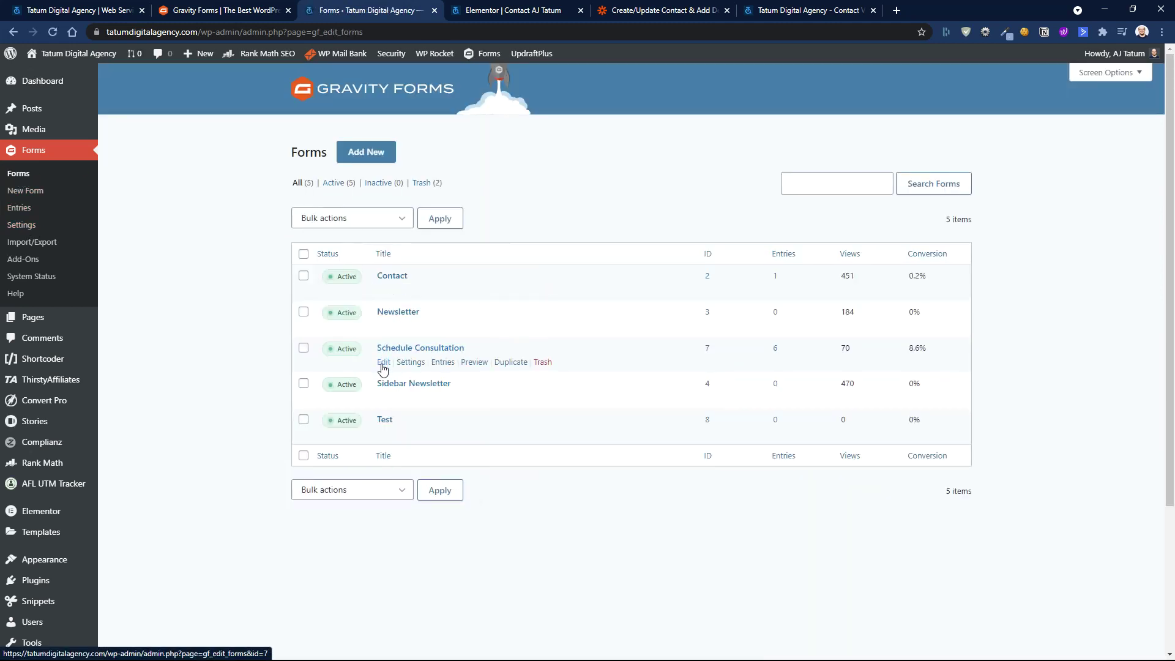
click(384, 362)
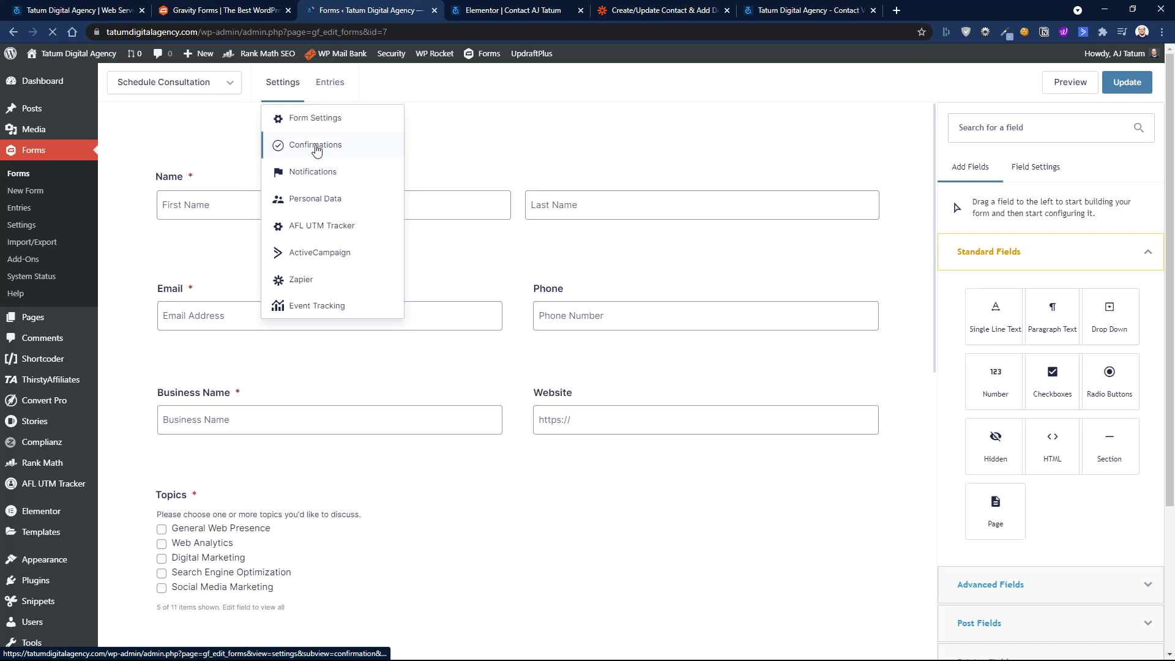
click(319, 148)
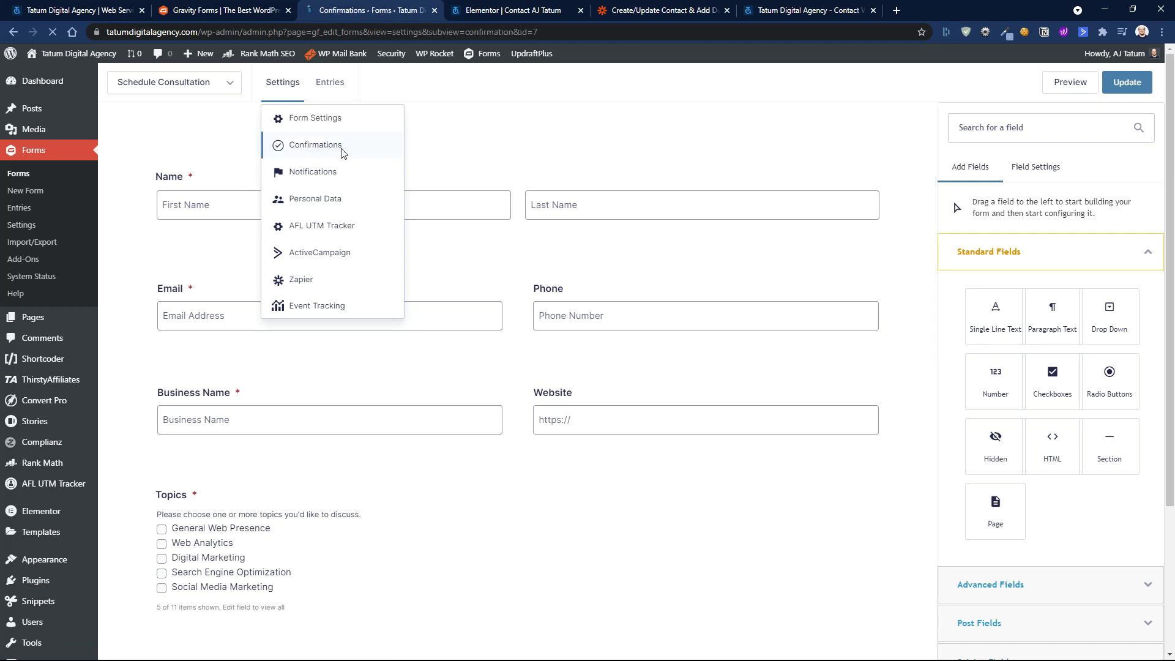
mouse_move(526, 306)
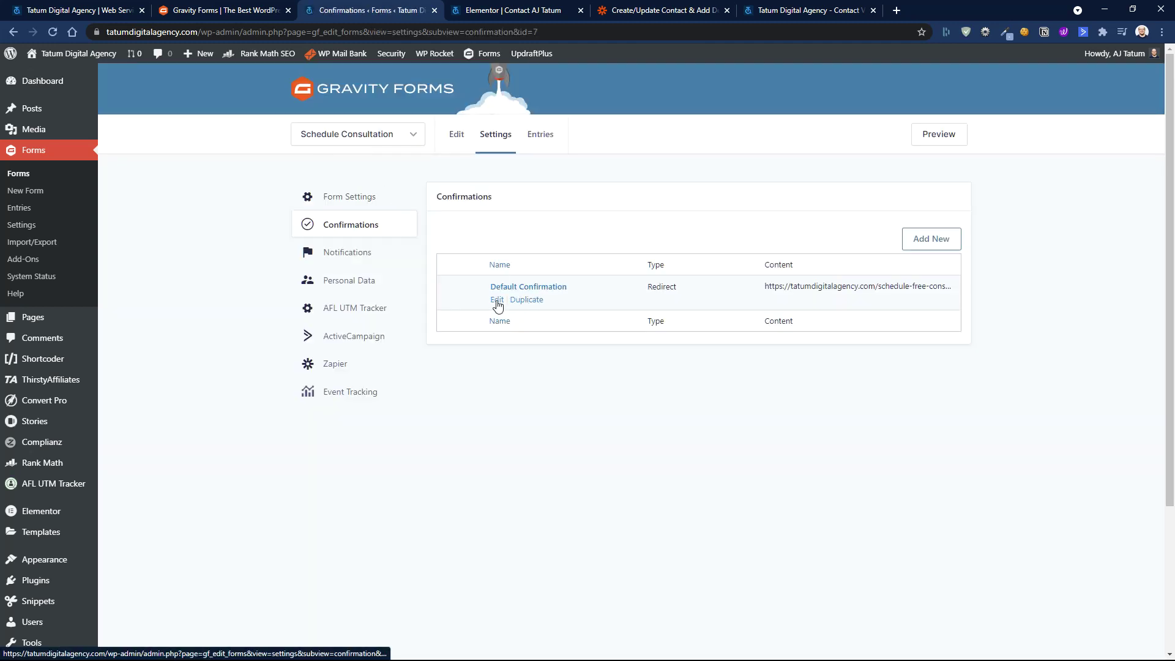
click(497, 300)
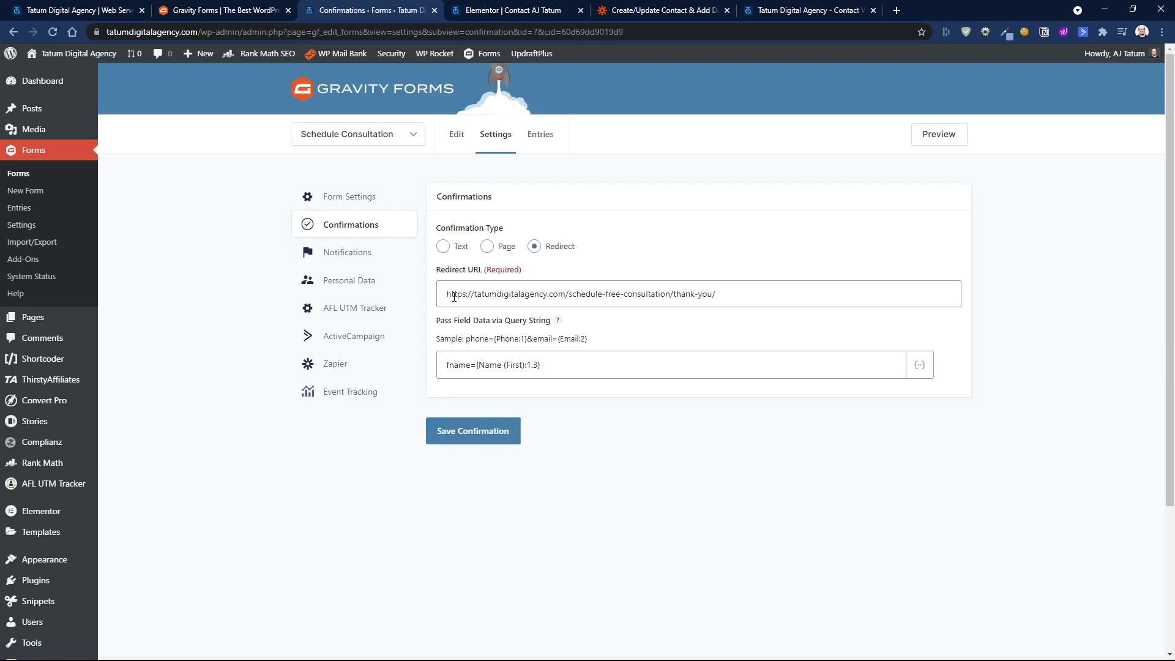
Examine the Default Confirmation's redirect URL and the fname parameter with its merge tag in the query string.
click(451, 296)
drag(452, 297, 753, 297)
click(753, 296)
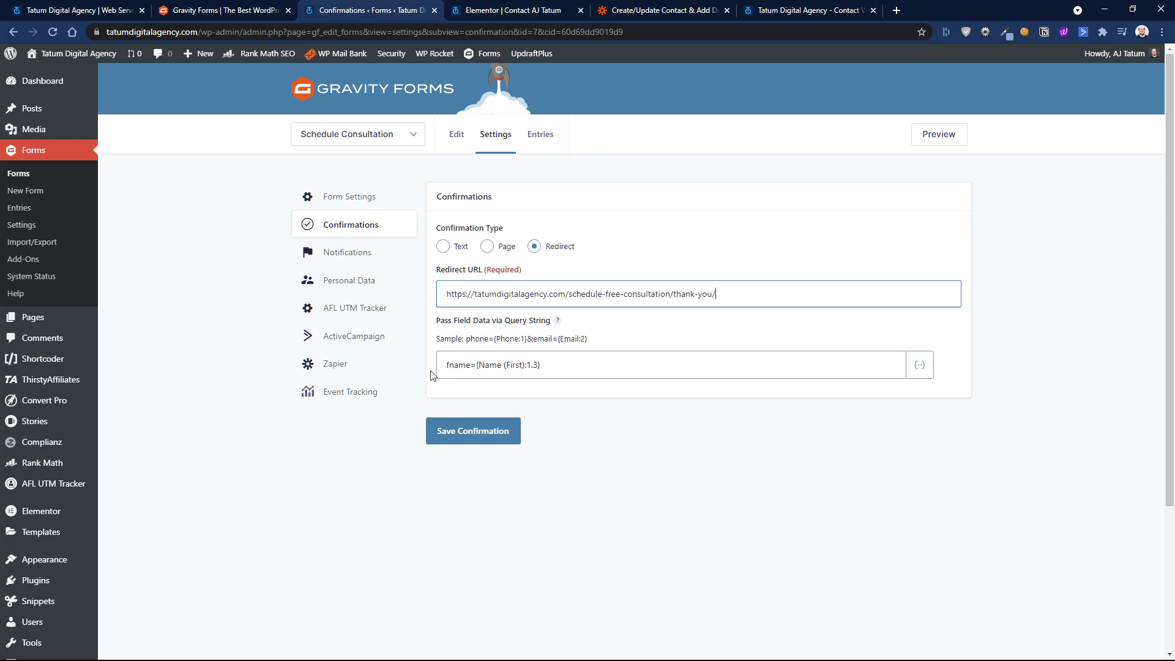
double_click(457, 366)
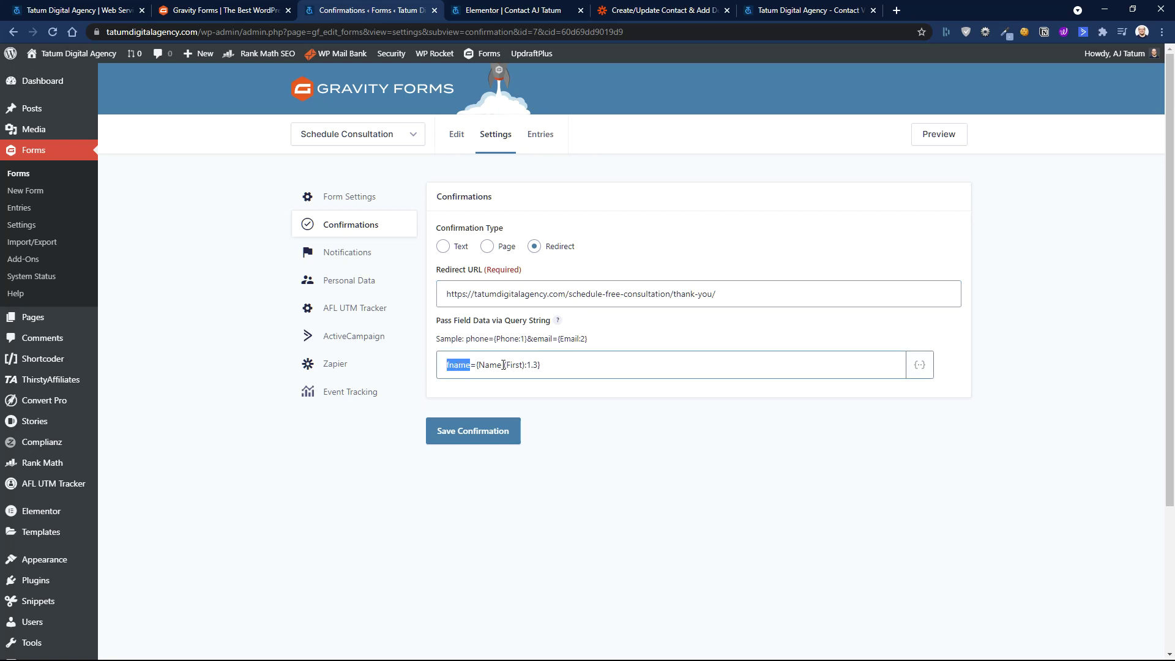
drag(572, 364, 478, 361)
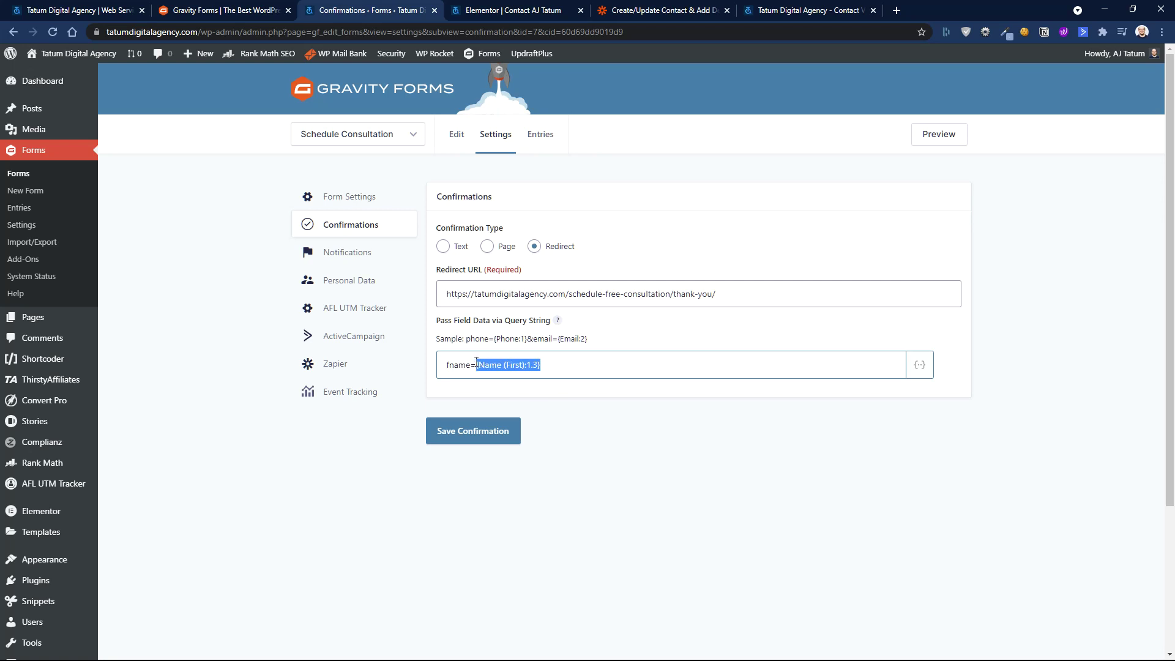
click(797, 359)
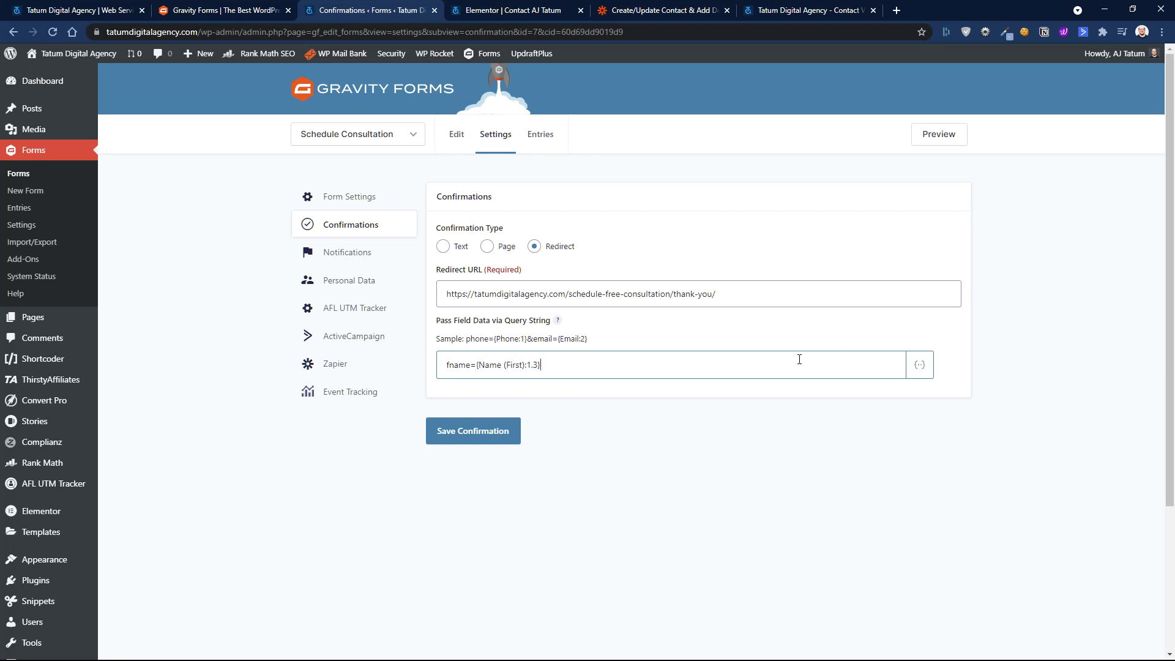
Delete the merge tag after "fname=" in the query string and insert the Name (First) merge tag there.
drag(541, 364, 476, 365)
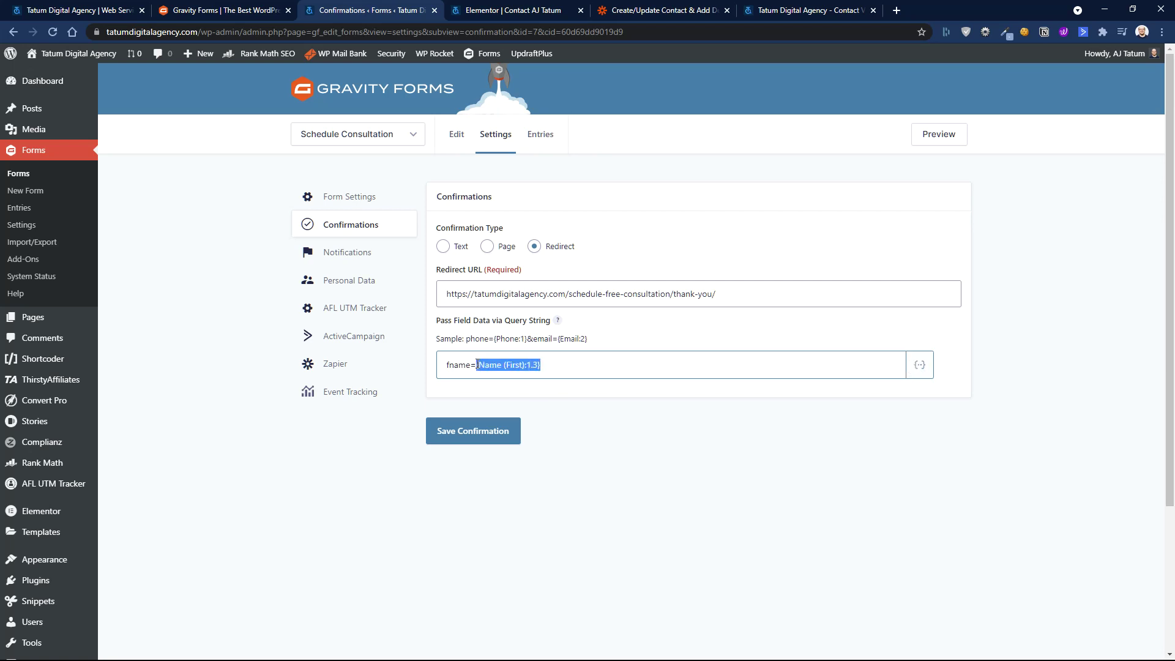
key(BackSpace)
click(922, 367)
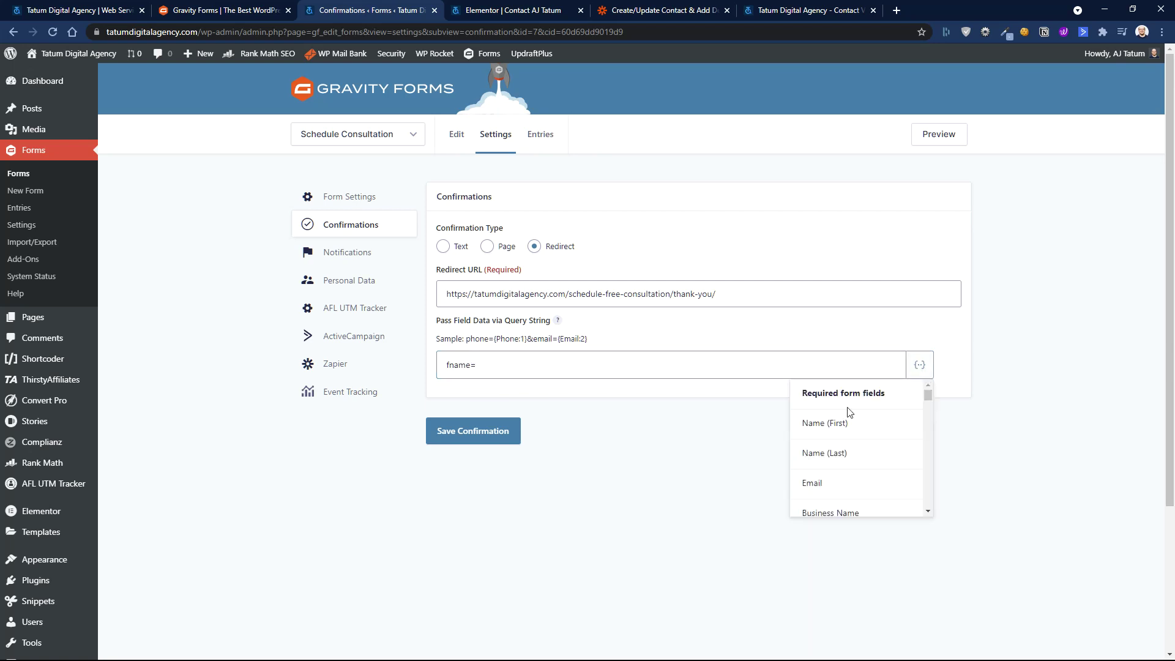
click(819, 427)
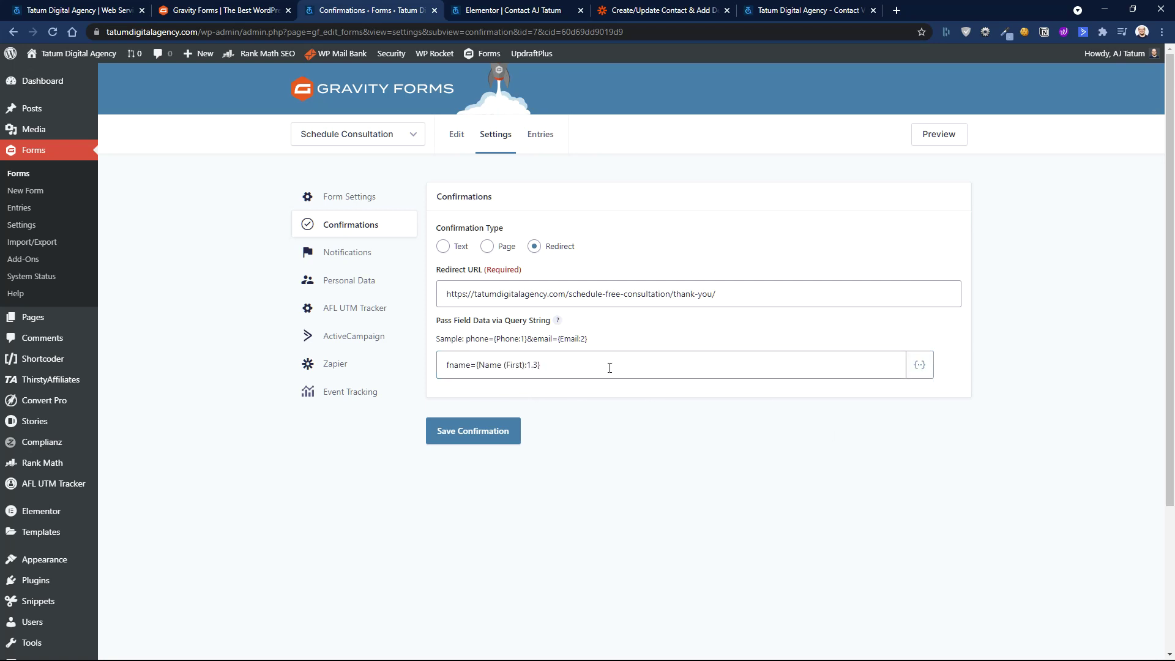
Copy the redirect URL and open the thank-you page in a new browser tab with a first name passed as the fname parameter.
drag(762, 284, 438, 306)
key(ctrl+c)
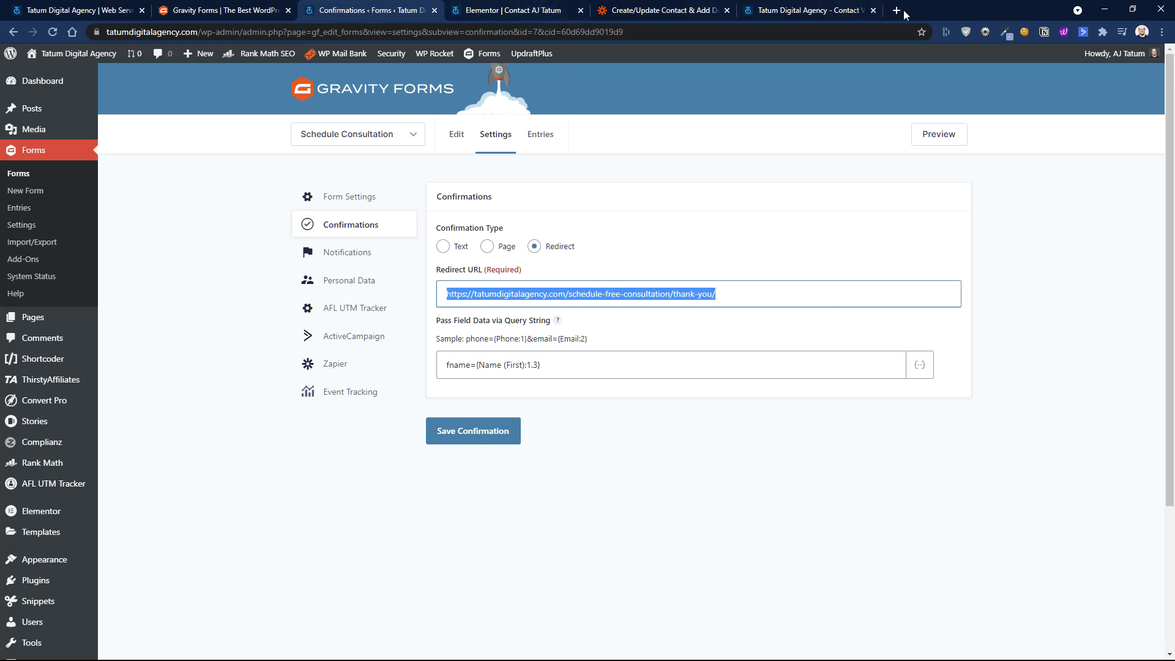
click(844, 10)
key(ctrl+l)
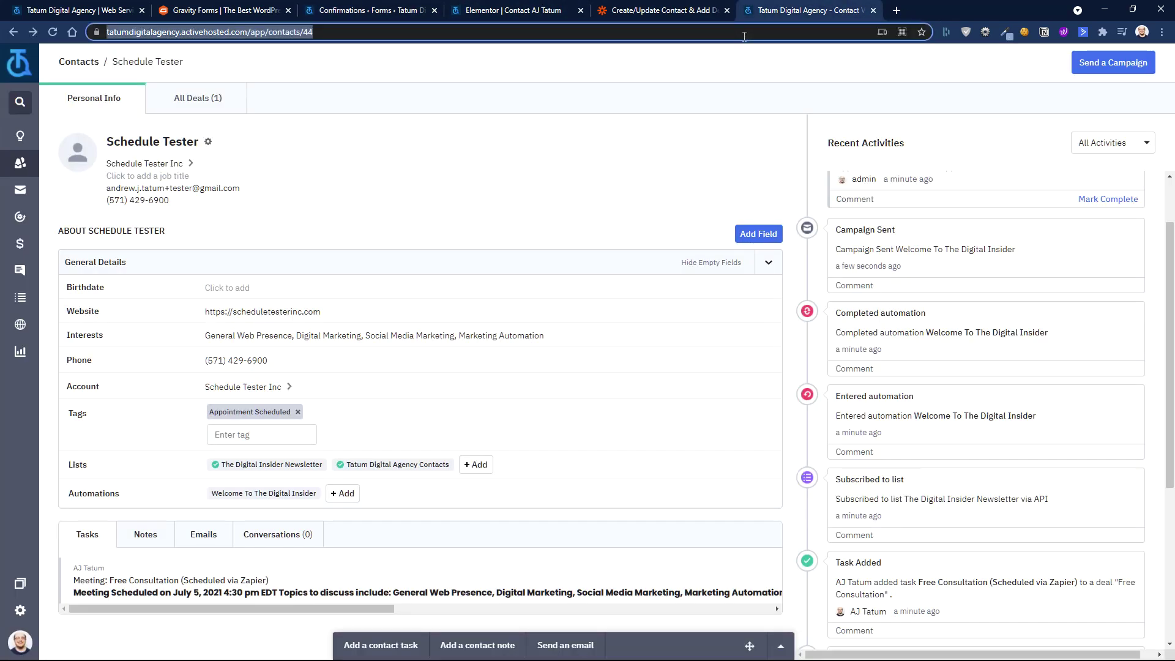
click(895, 10)
key(ctrl+v)
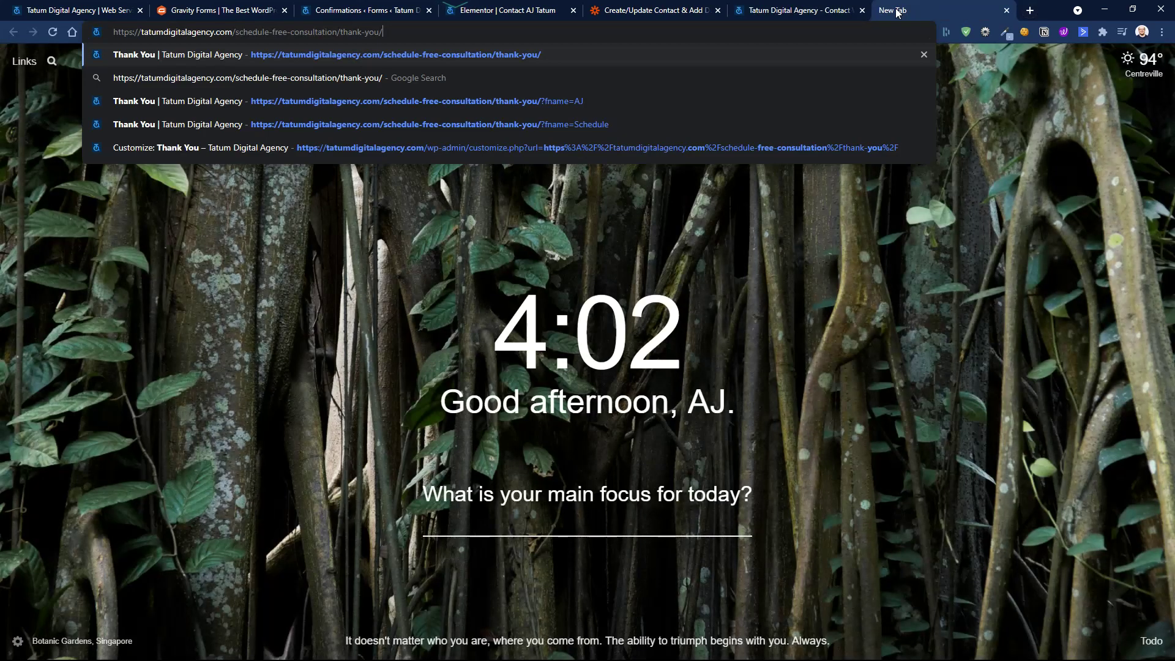
key(Down)
key(Down)
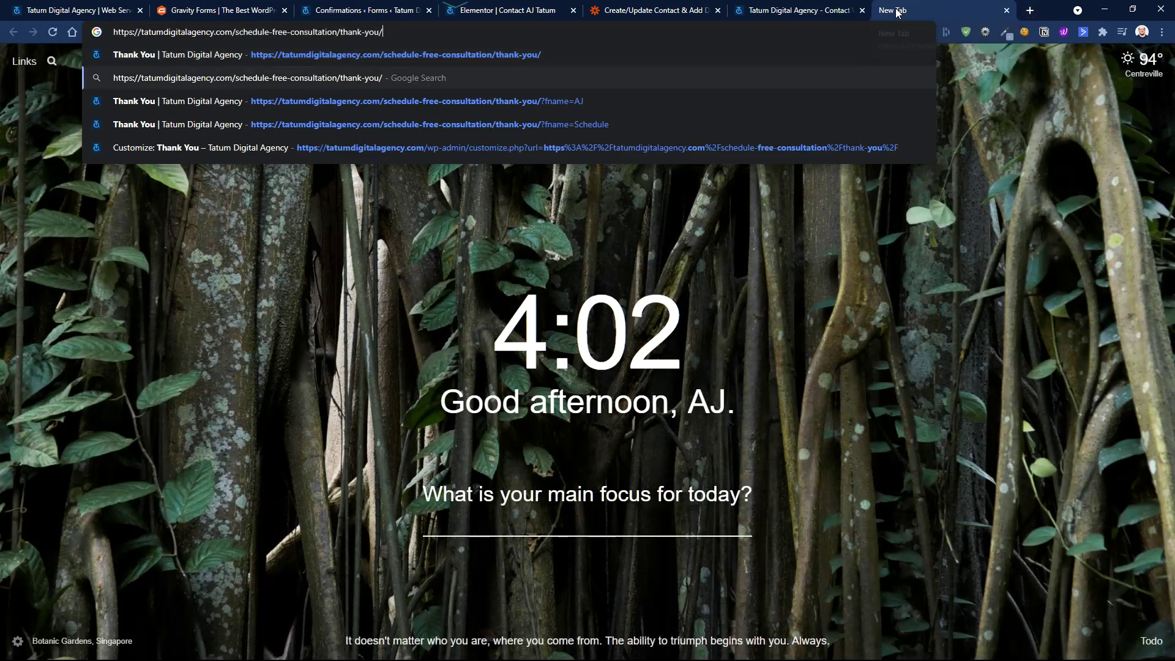
key(Return)
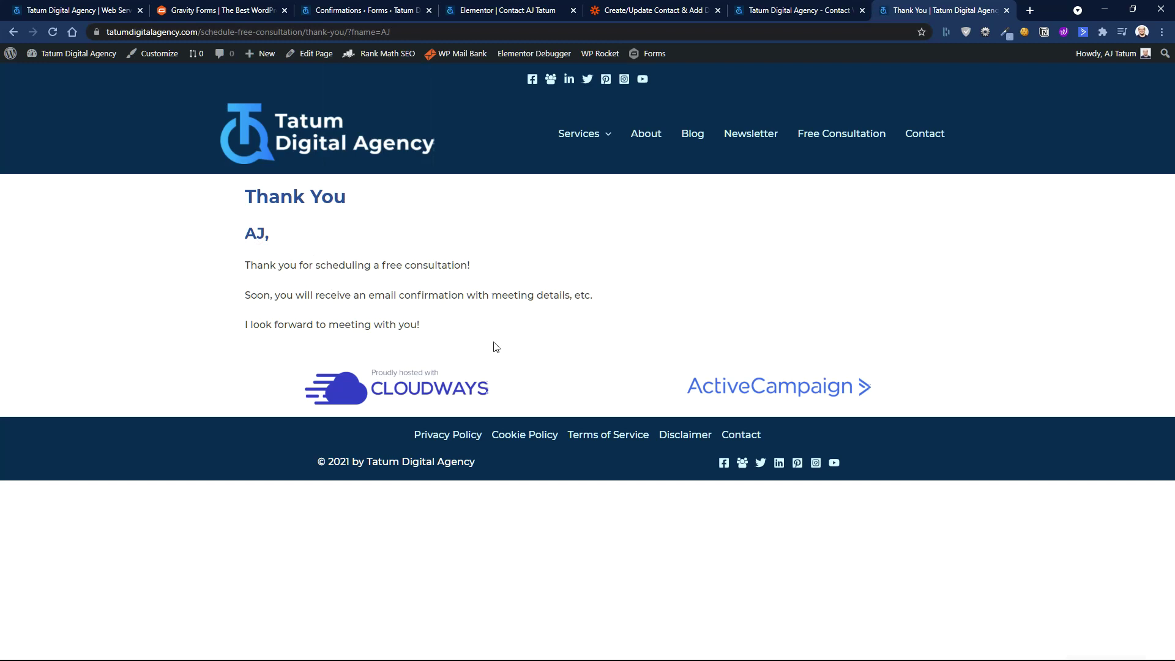
Return to the Schedule Consultation confirmation settings and highlight the complete fname query string.
click(346, 10)
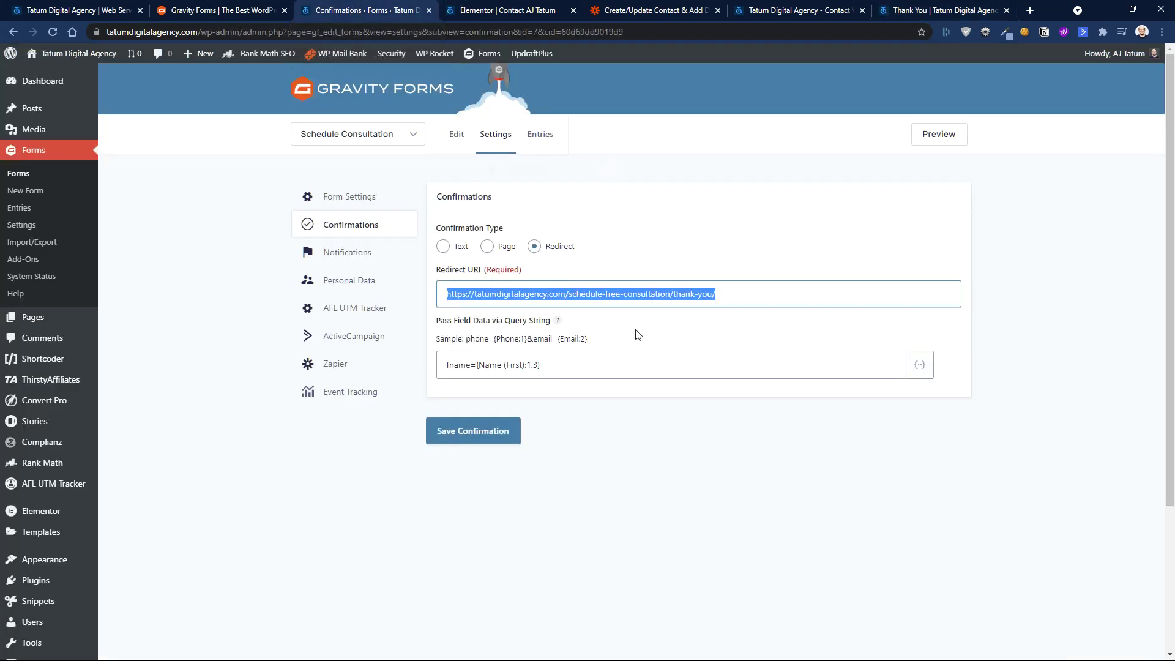
drag(446, 364, 576, 362)
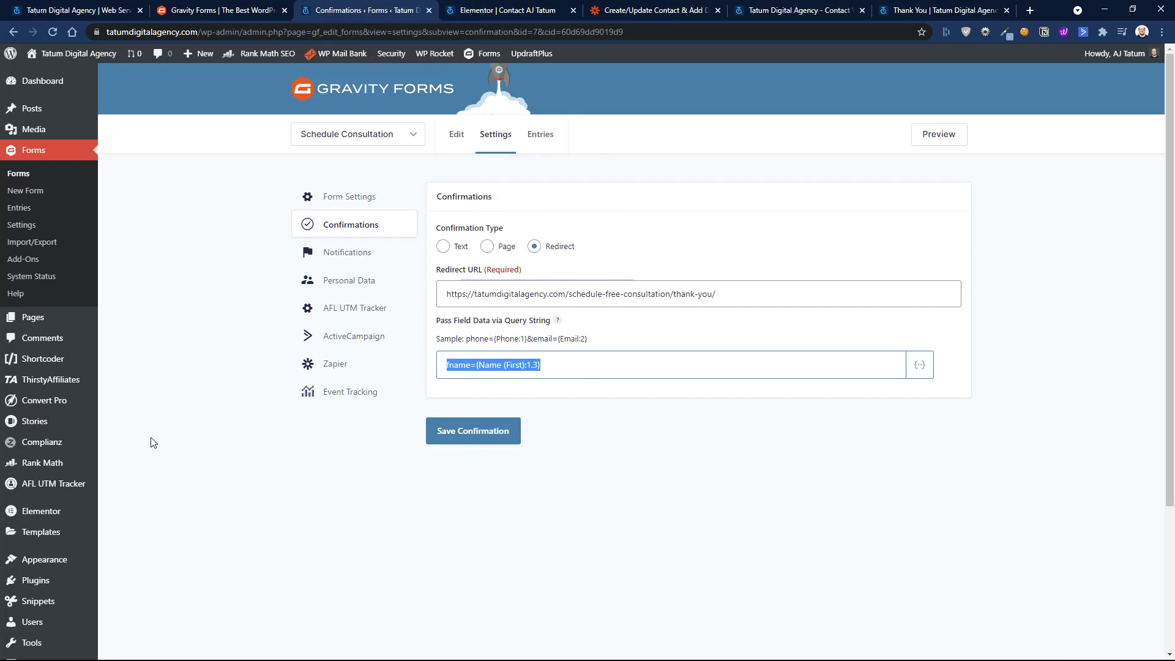
mouse_move(79, 587)
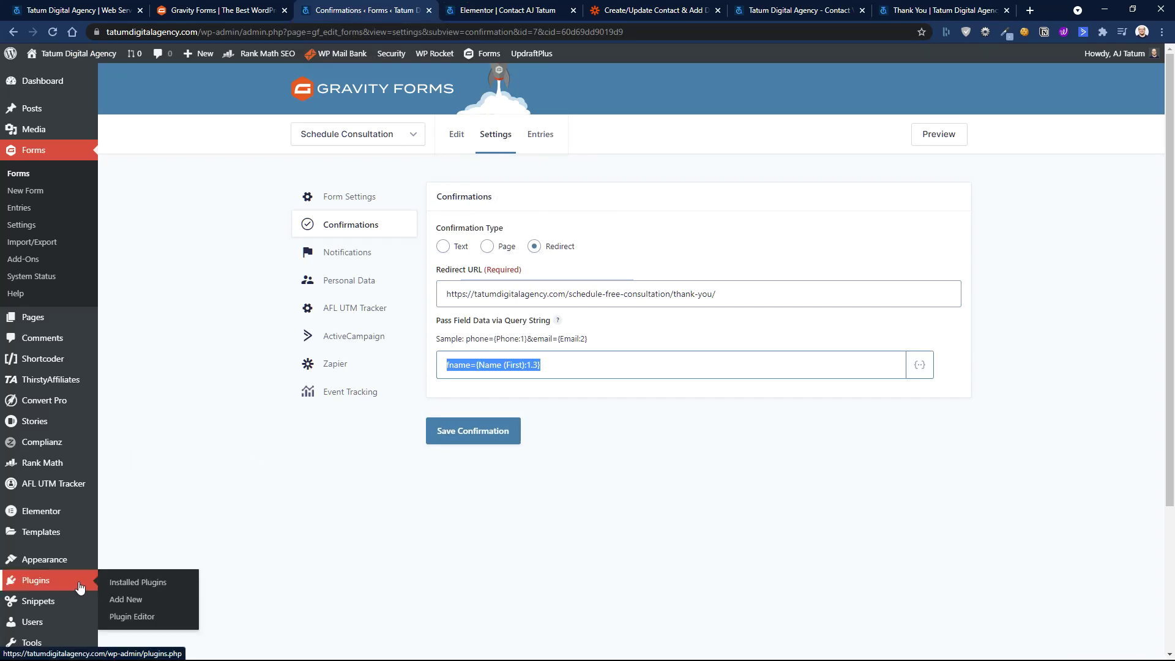
click(128, 584)
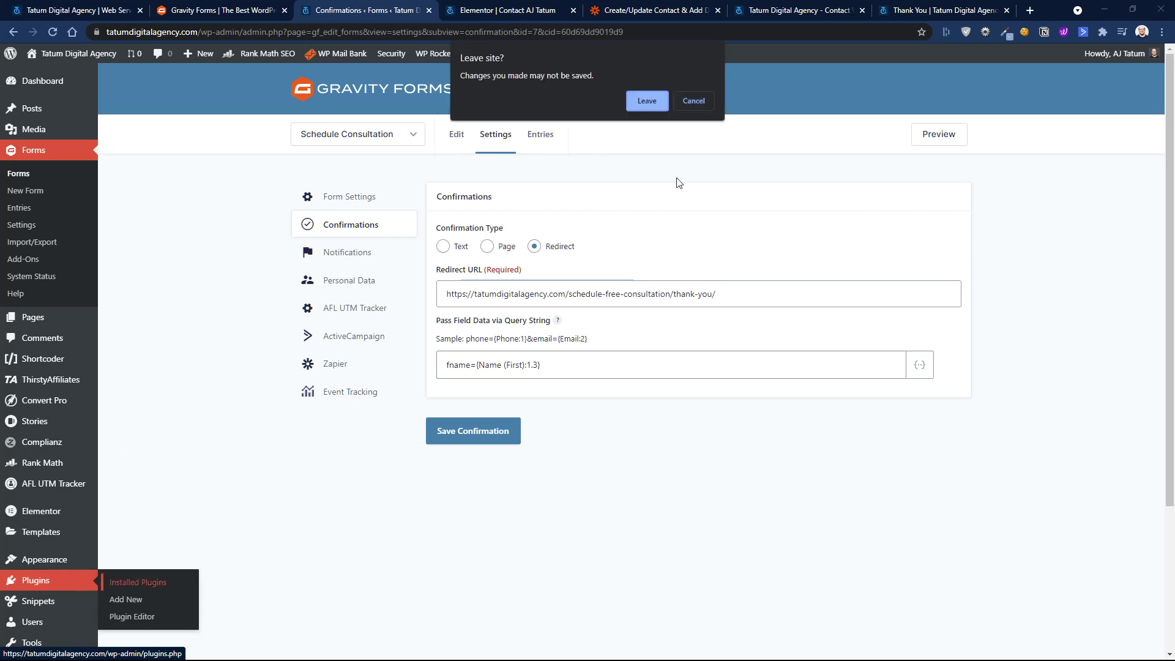
click(695, 101)
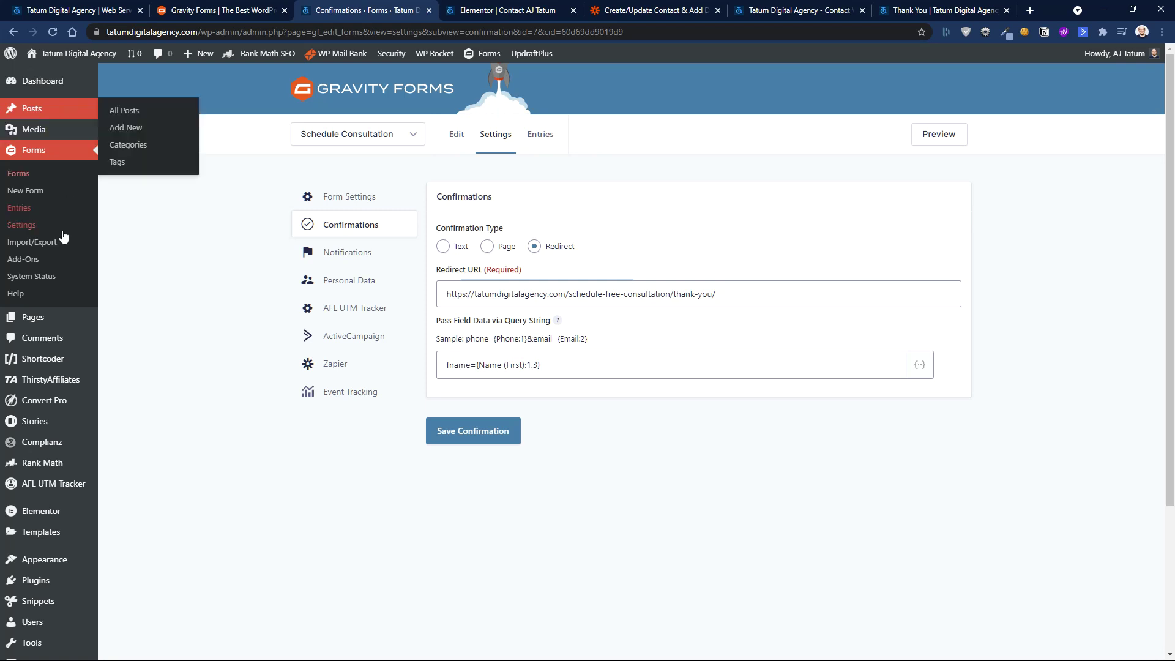
Leave the confirmation settings without saving and show the list of all site pages.
mouse_move(57, 318)
click(133, 322)
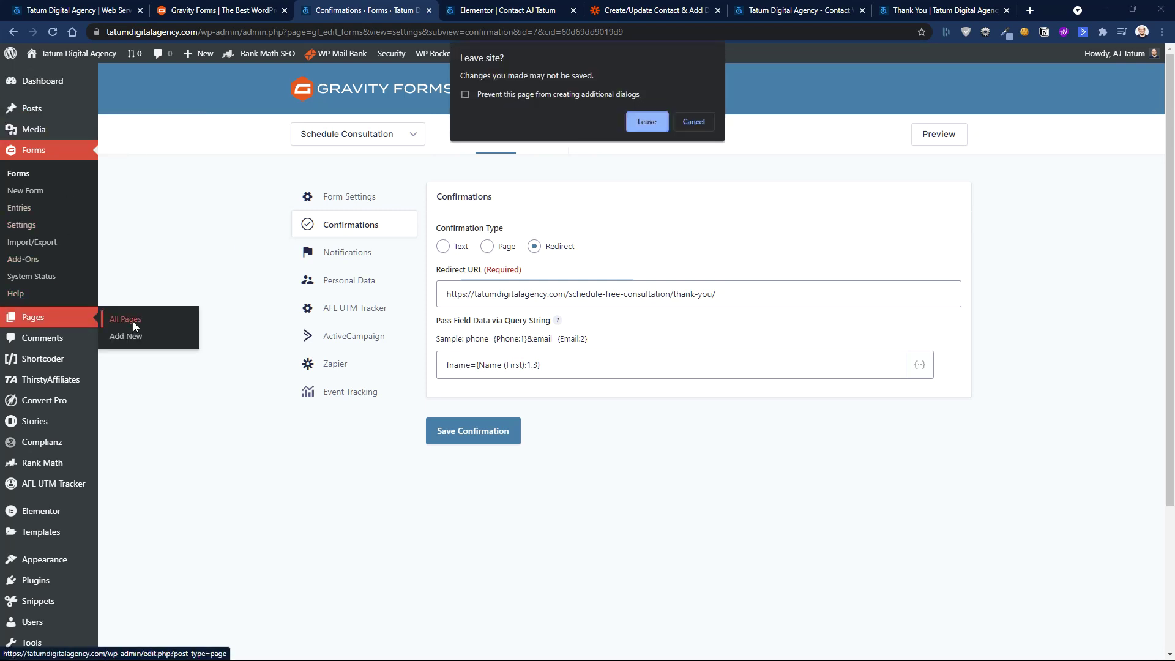
click(649, 122)
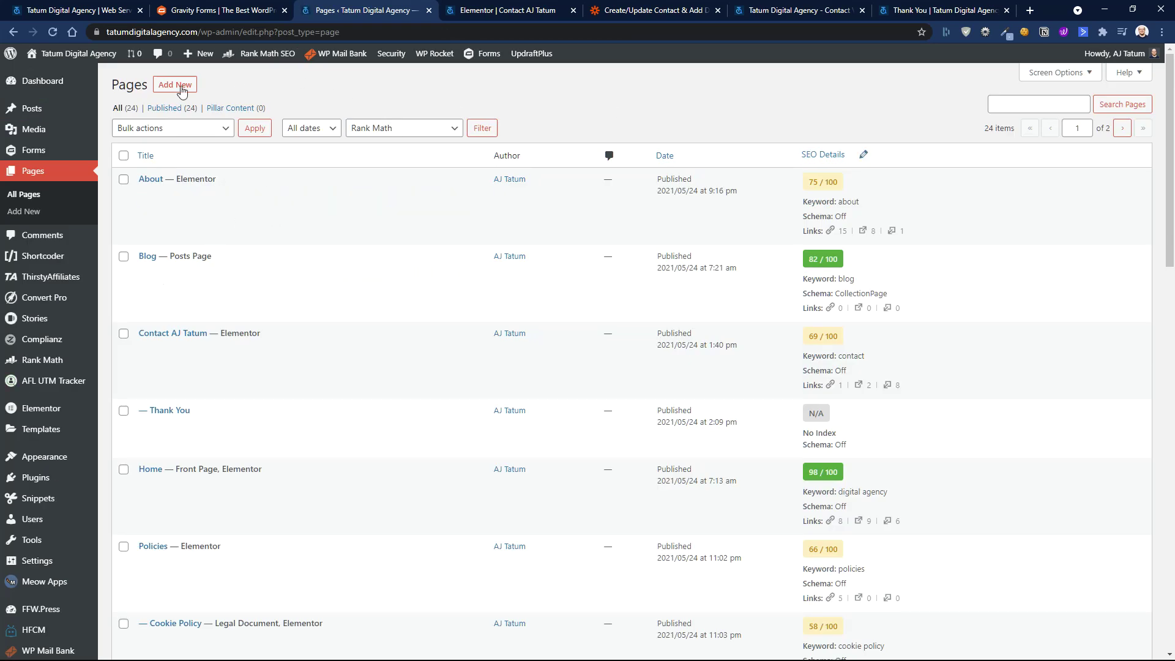
Create a new page and insert a Gravity Forms block that embeds the Contact form.
click(171, 89)
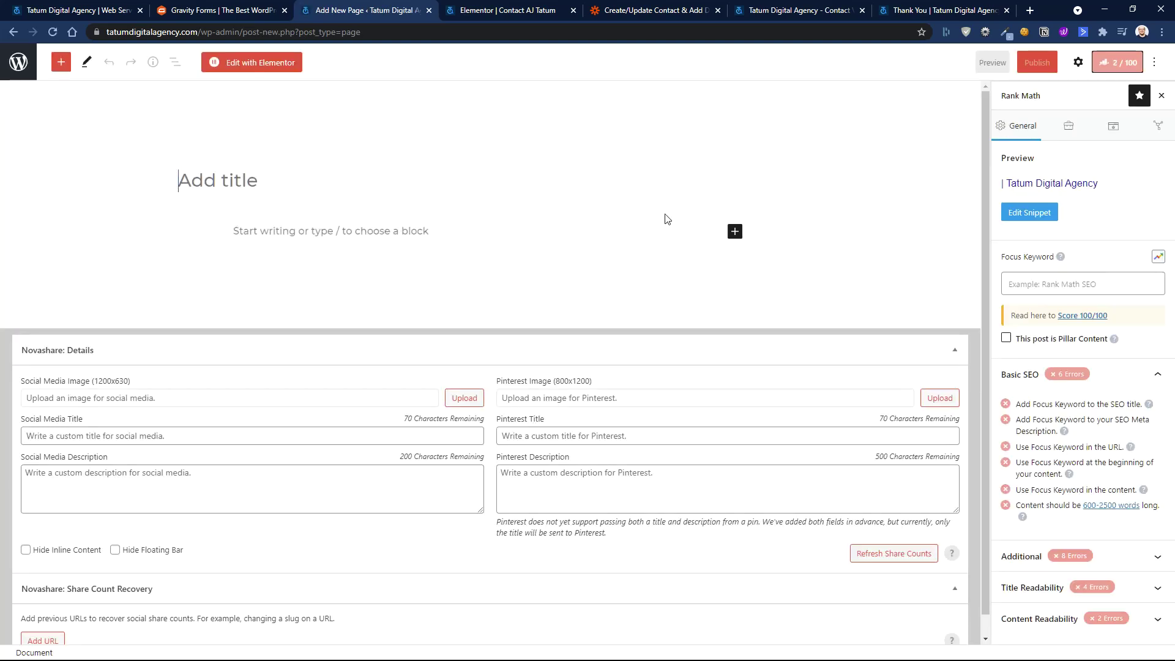
click(734, 232)
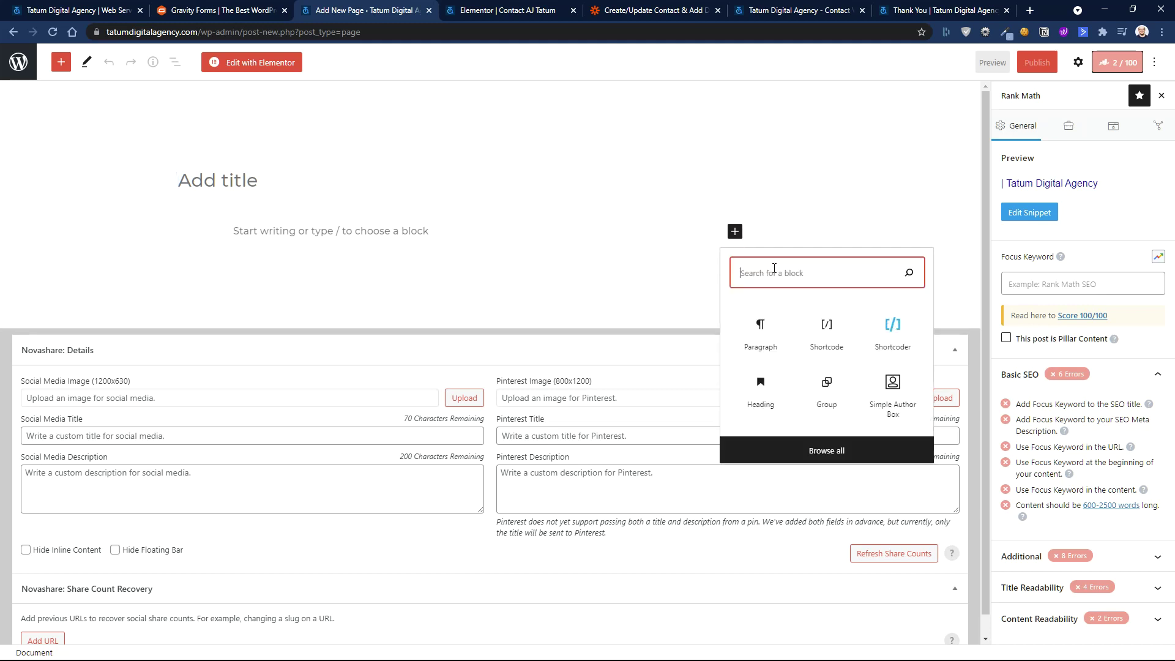
text(Gra)
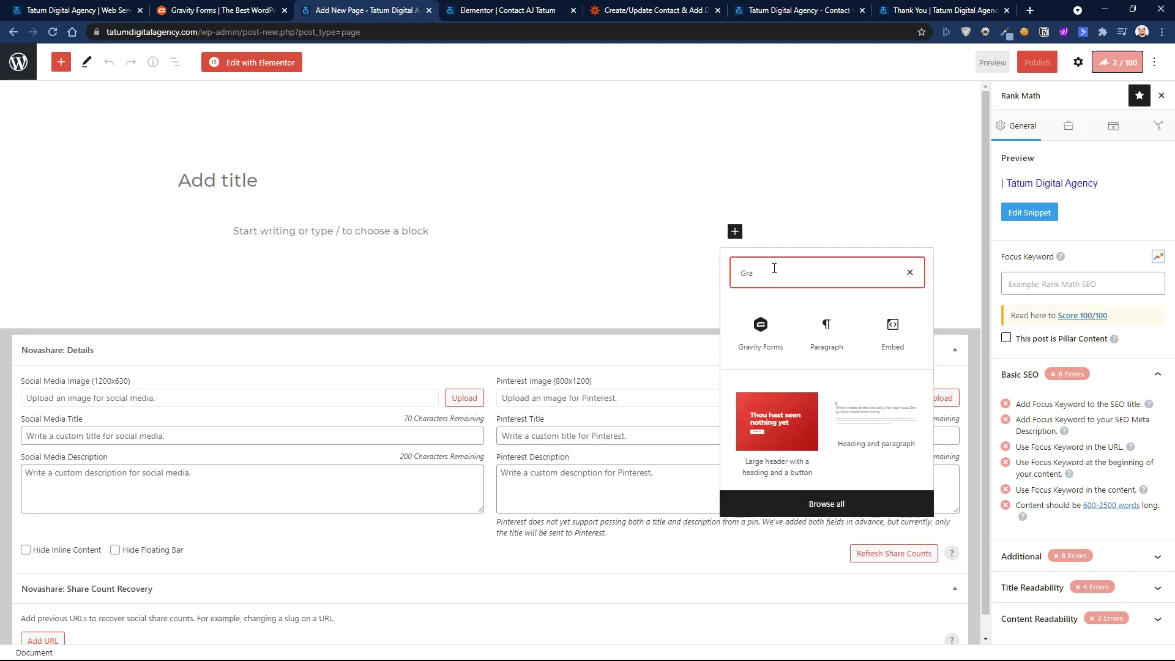
click(761, 328)
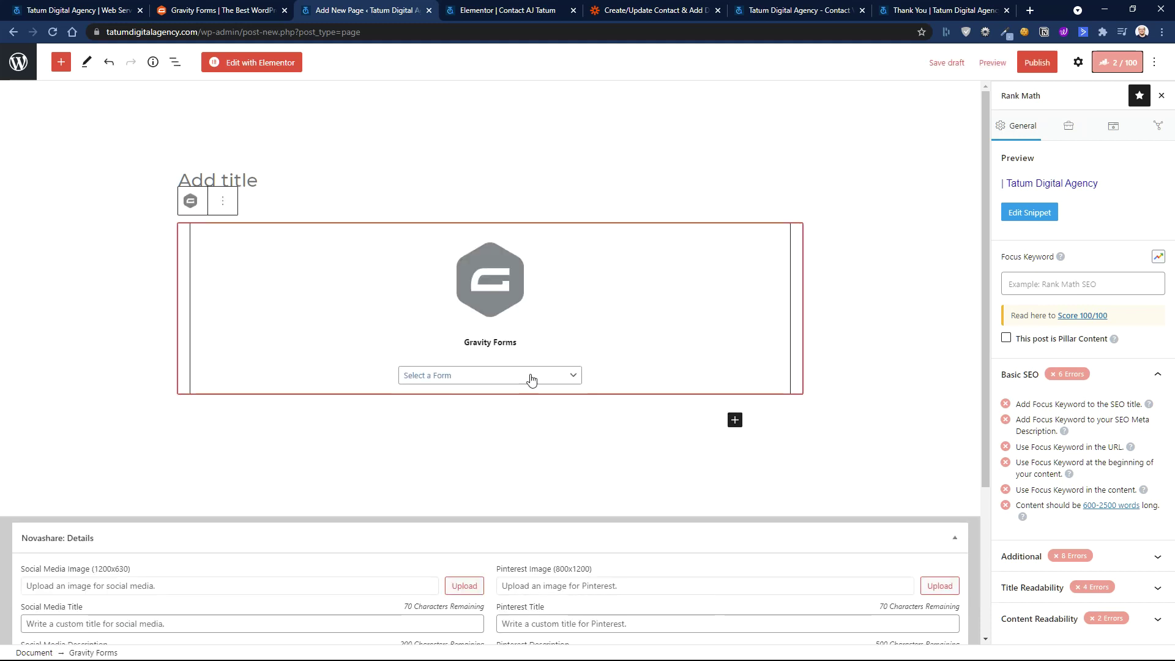
click(531, 380)
click(501, 402)
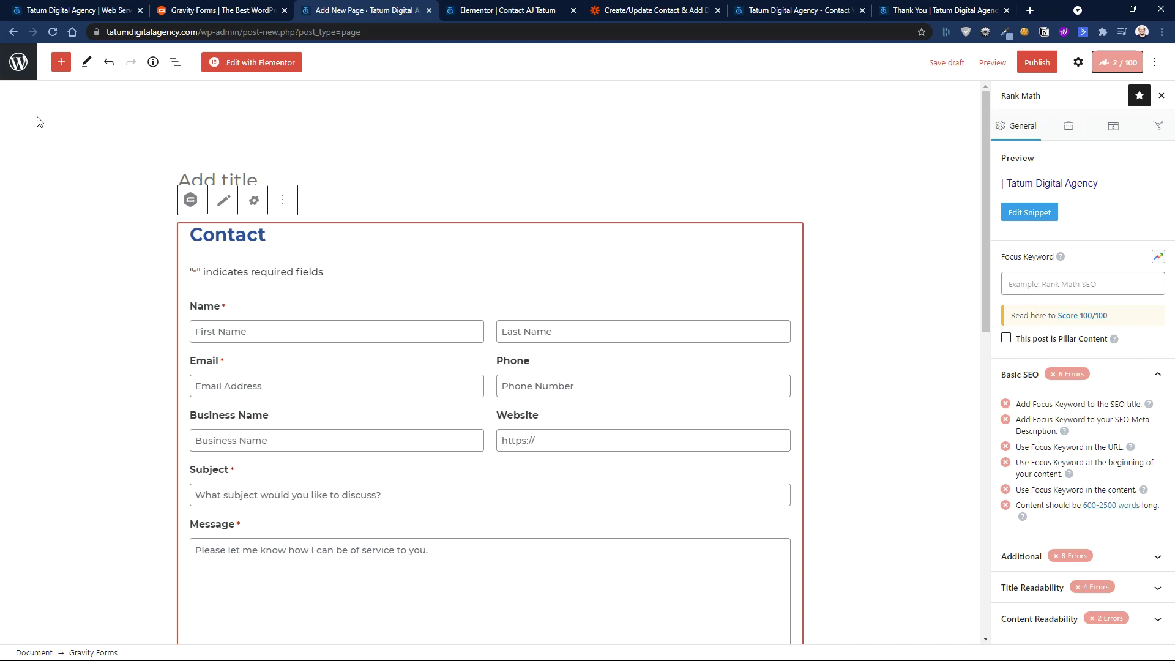
Leave the new page without saving it and open the existing contact page for editing with Elementor.
click(19, 61)
click(665, 101)
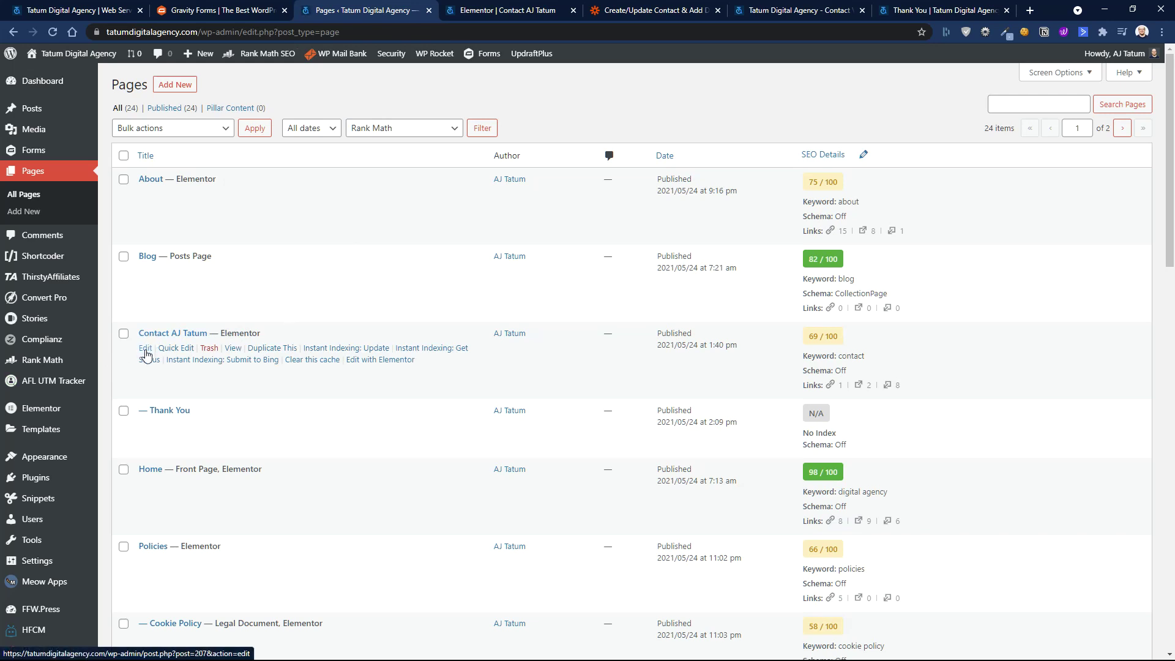
click(380, 363)
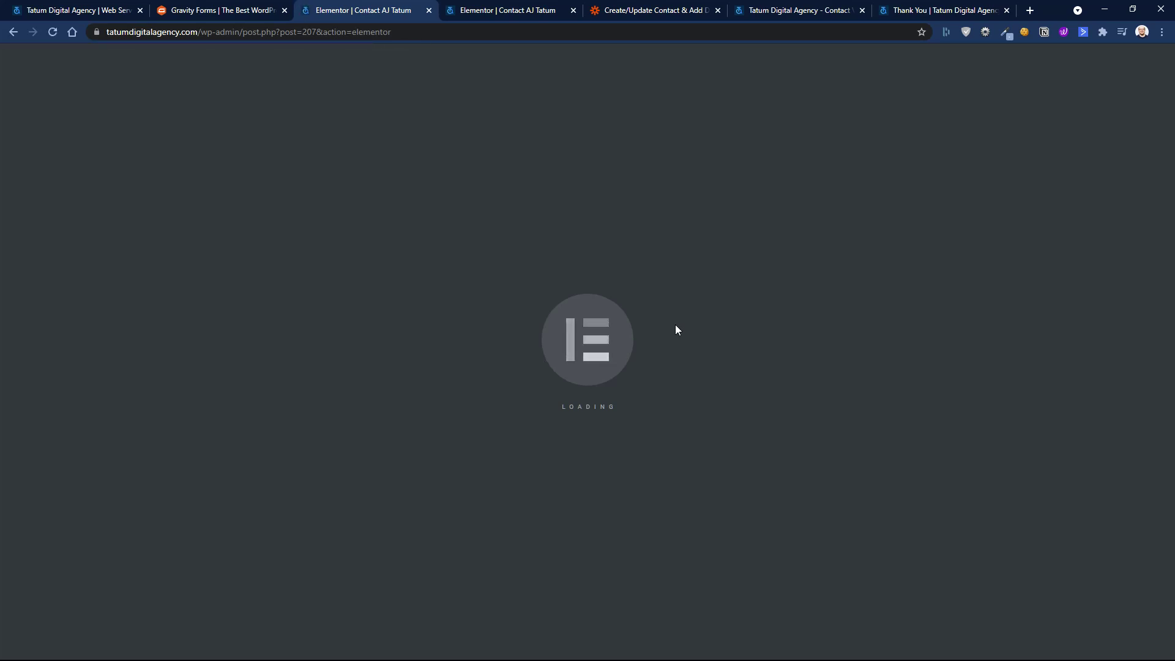
Open the Shortcode widget holding the contact form and examine its gravityform shortcode with the id, title, description and ajax attributes.
scroll(868, 411, down, 2)
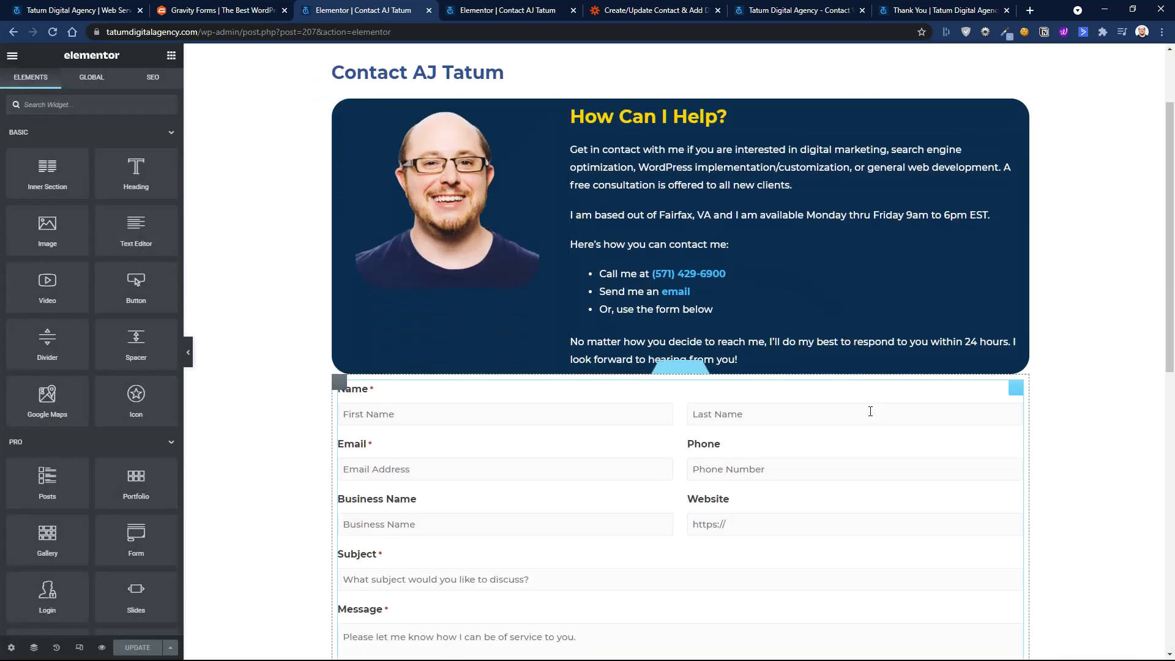
click(1015, 376)
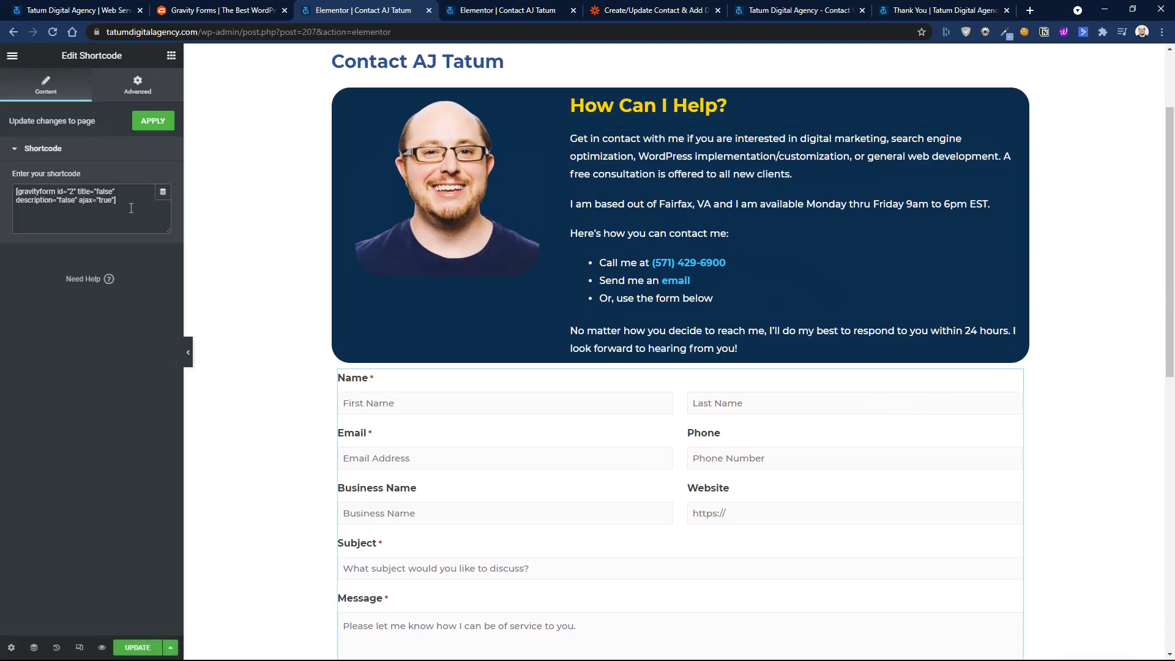
drag(131, 209, 15, 190)
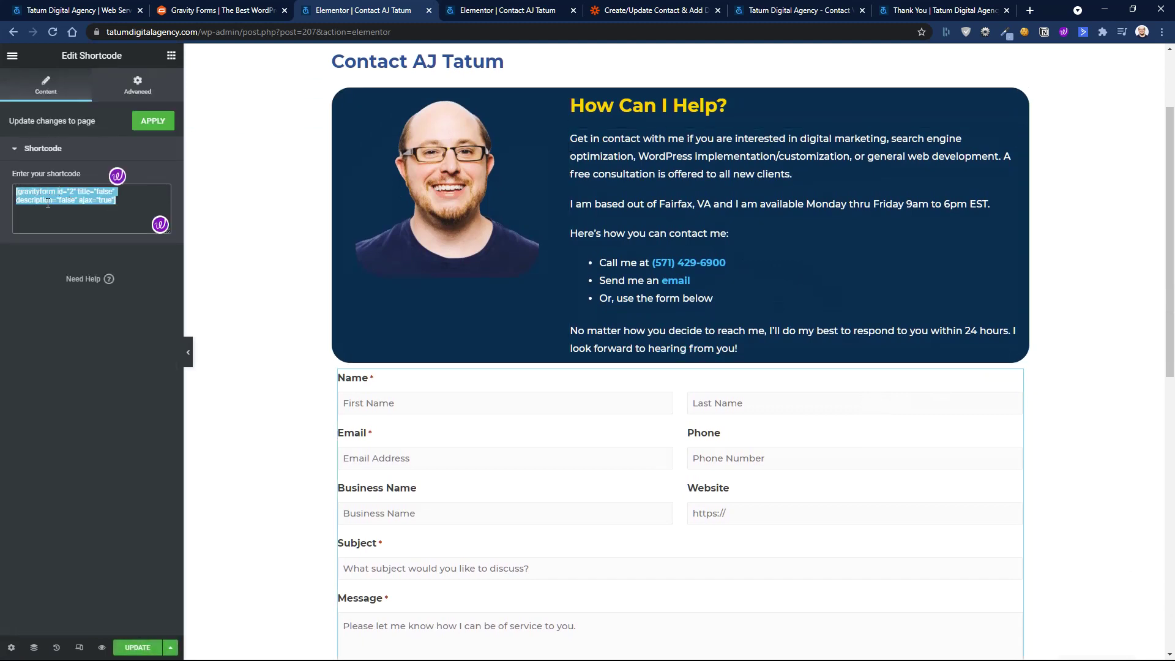
click(36, 194)
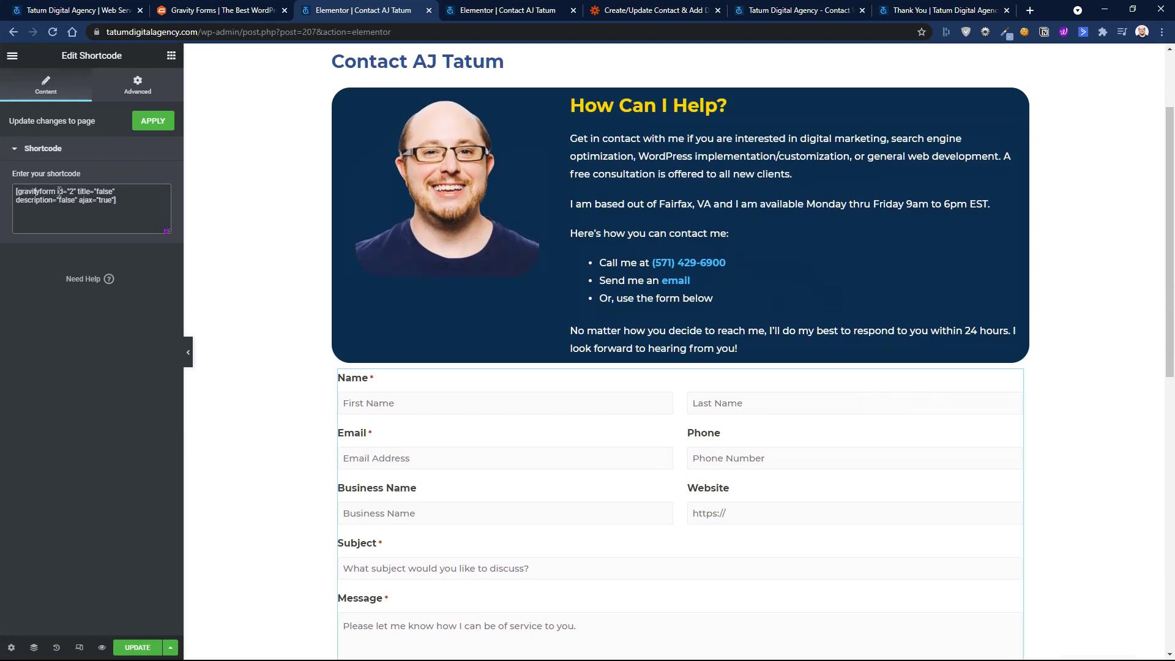
drag(77, 194, 111, 200)
click(132, 200)
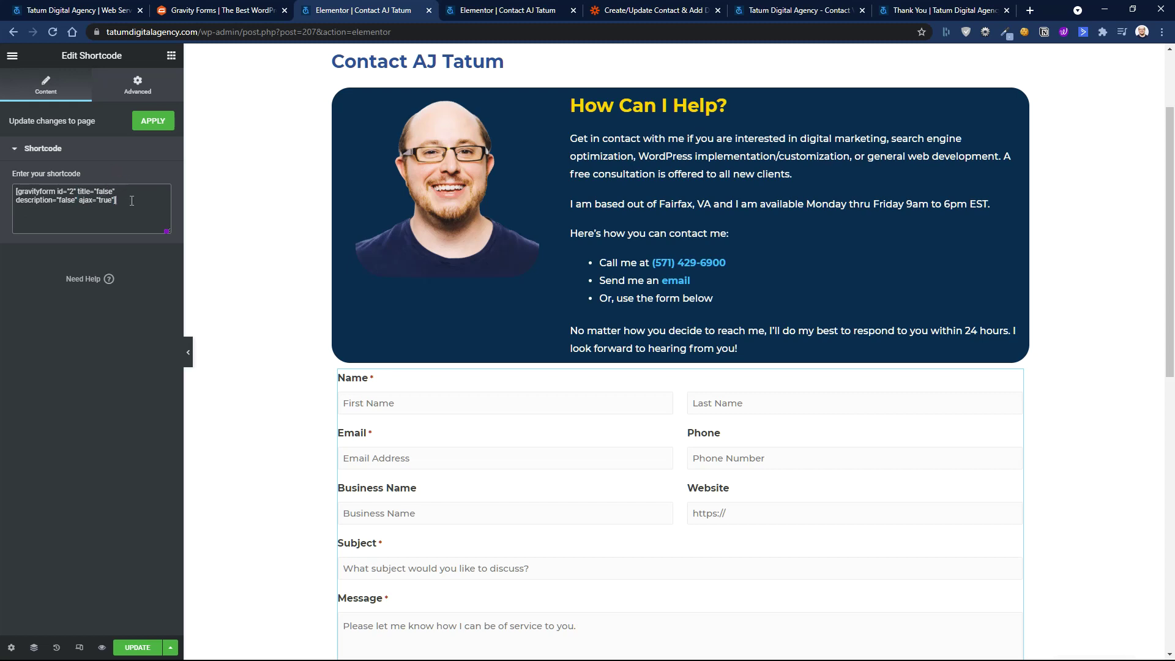